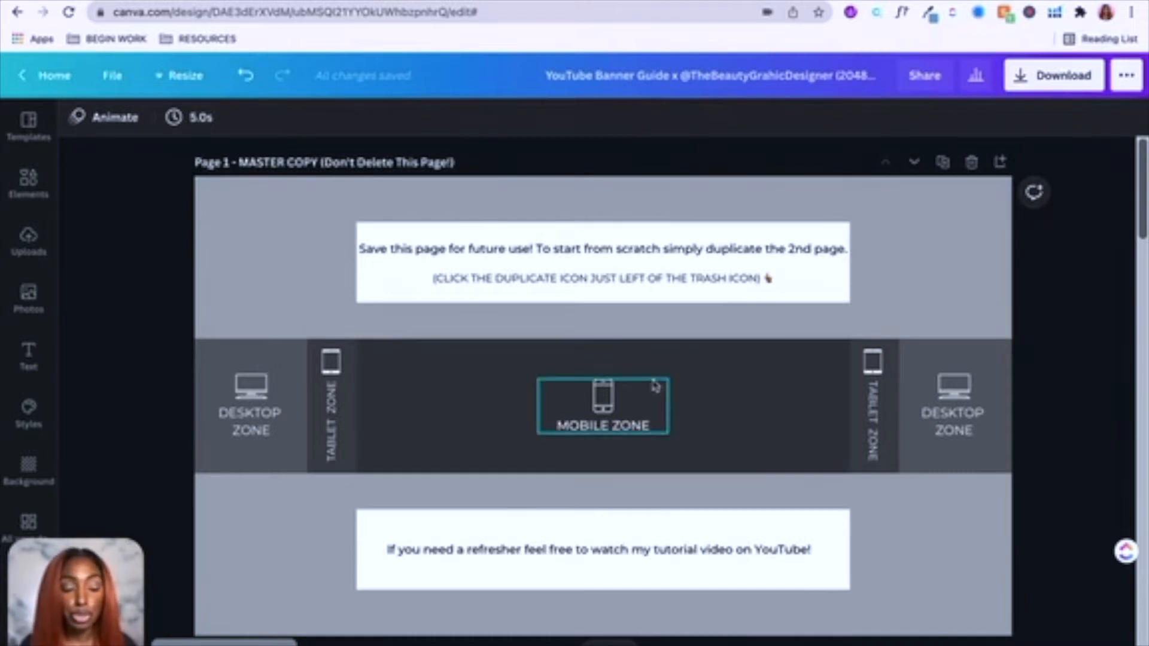
Step: Duplicate page 2, the blank MASTER COPY Workspace, and show the guides on the new copy
scroll(913, 541, "down", 3)
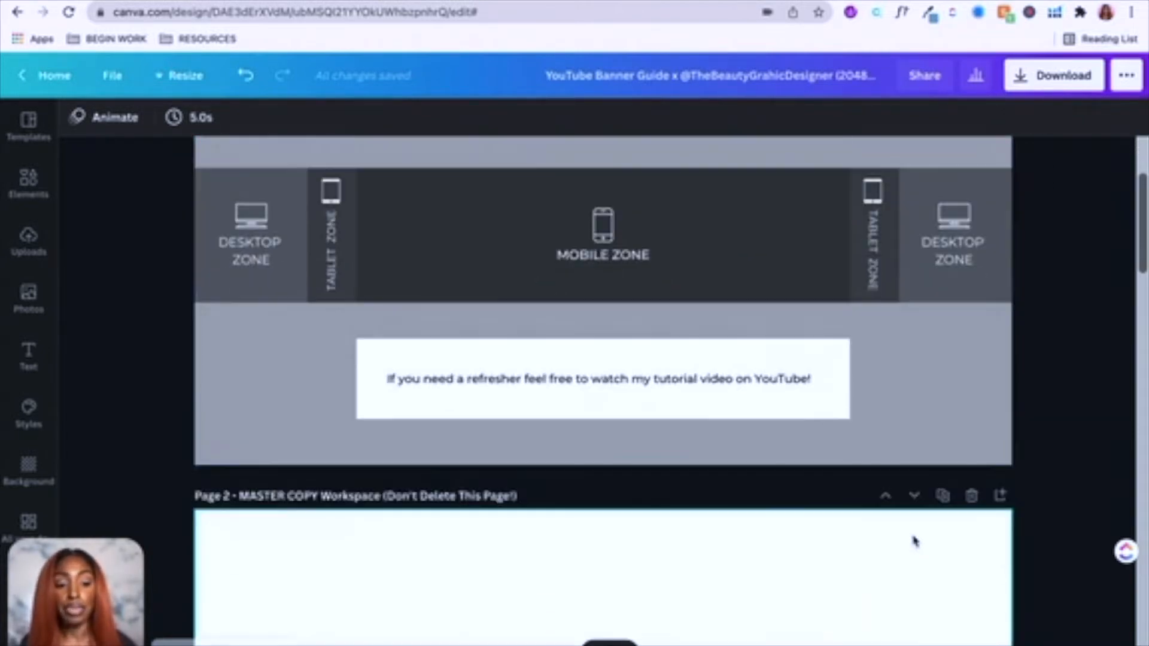
scroll(912, 541, "down", 5)
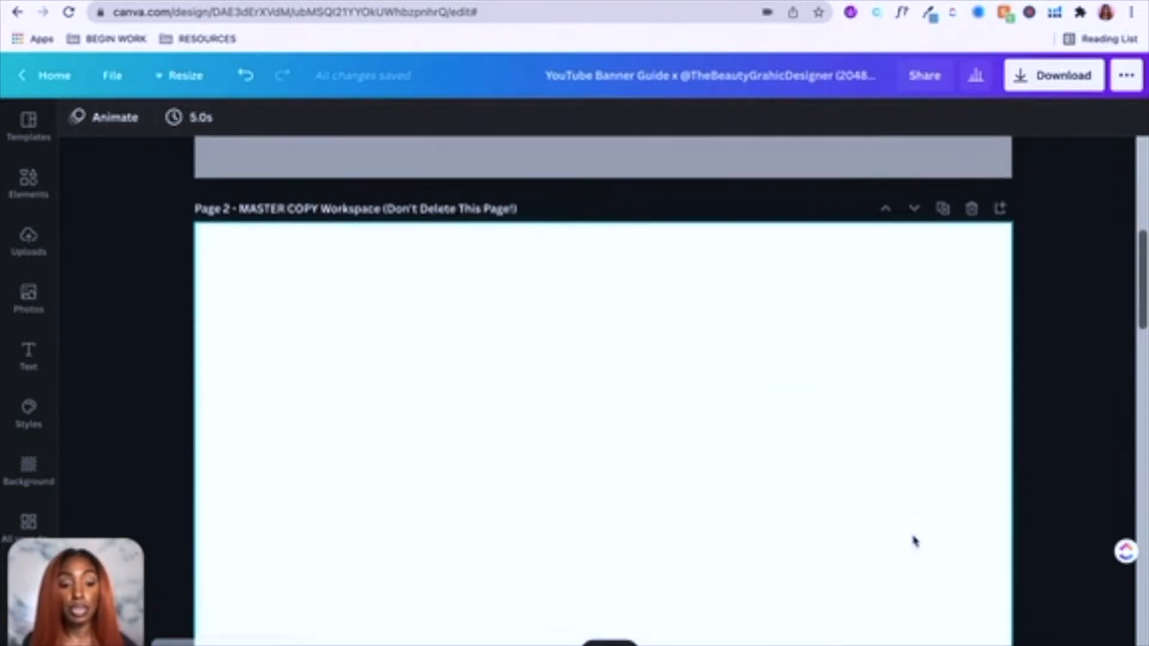
scroll(914, 541, "down", 1)
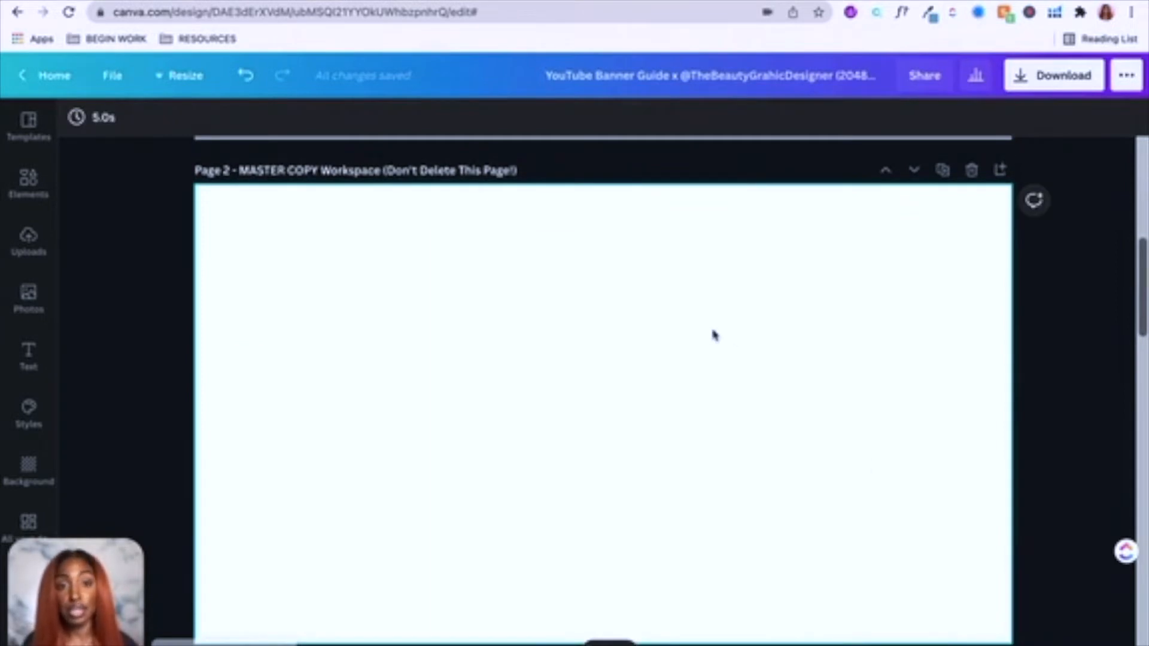
left_click(942, 172)
scroll(861, 375, "down", 1)
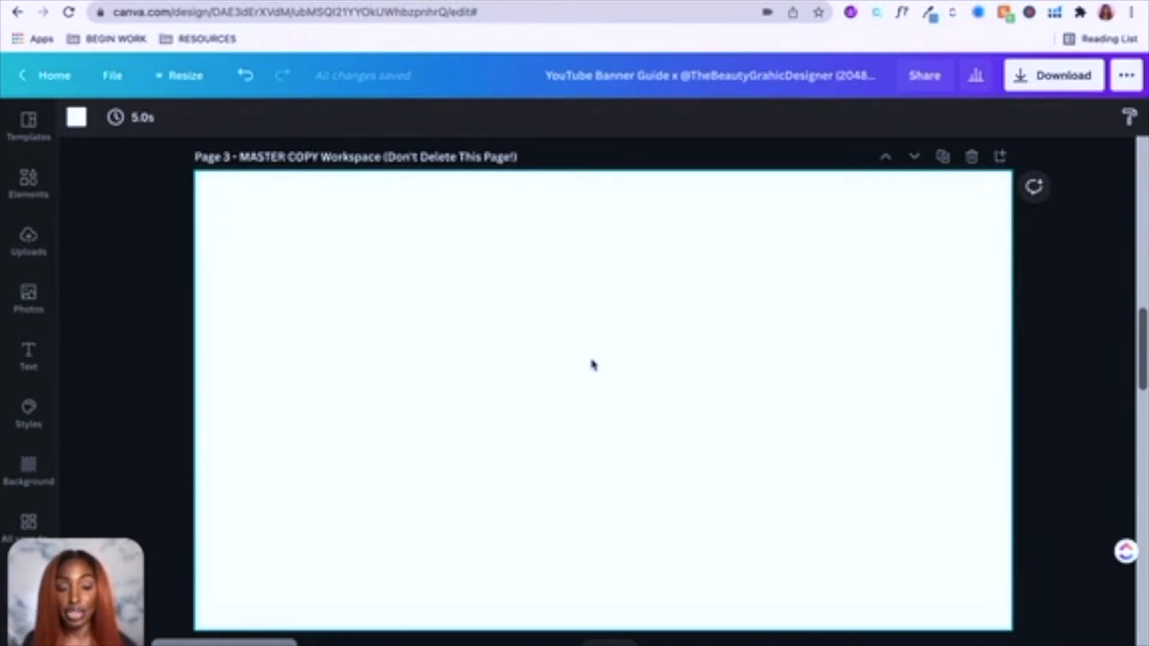
left_click(110, 81)
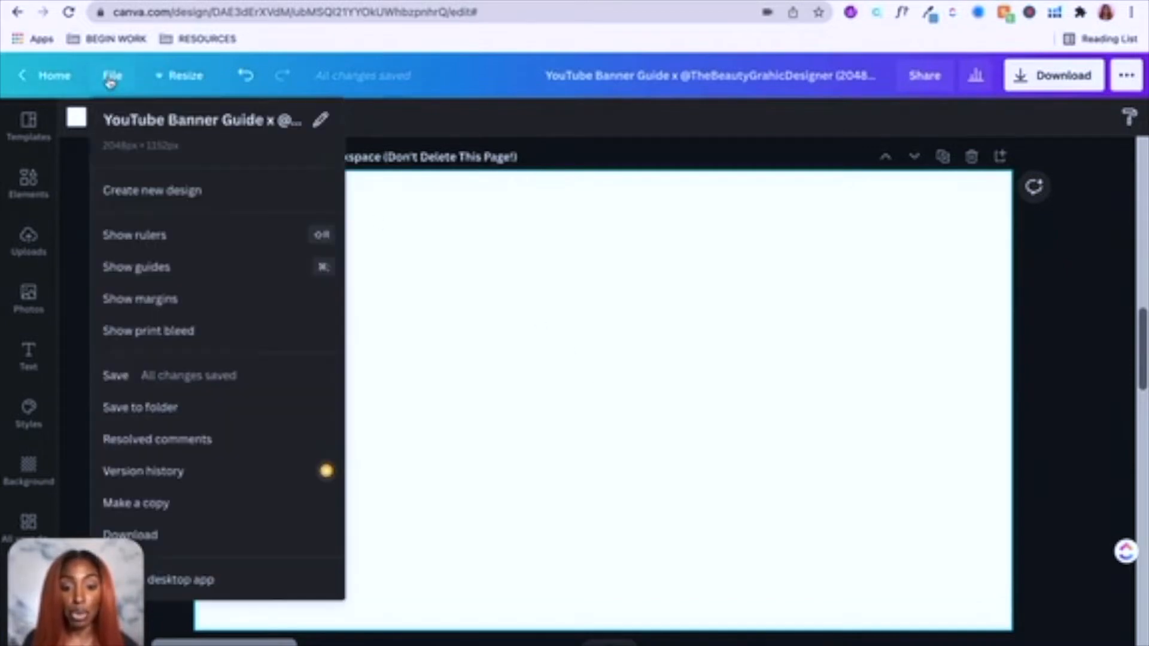
left_click(151, 274)
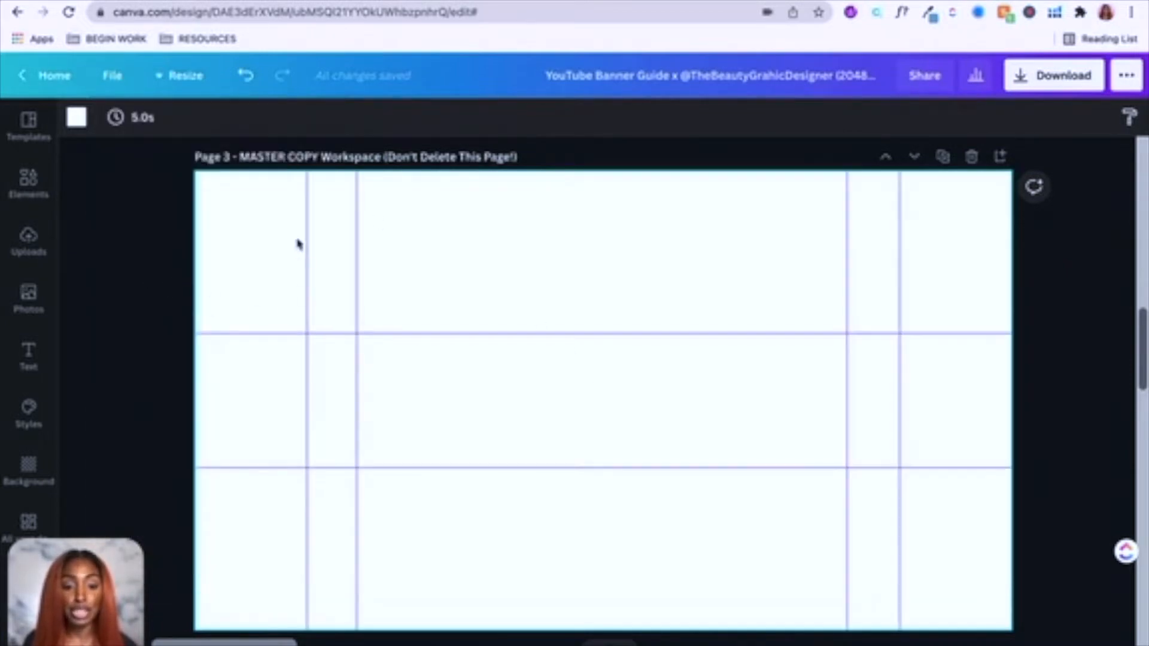
Step: Compare the guide lines with the desktop, tablet and mobile zones on page 1 and the finished banner on page 4
scroll(608, 370, "up", 15)
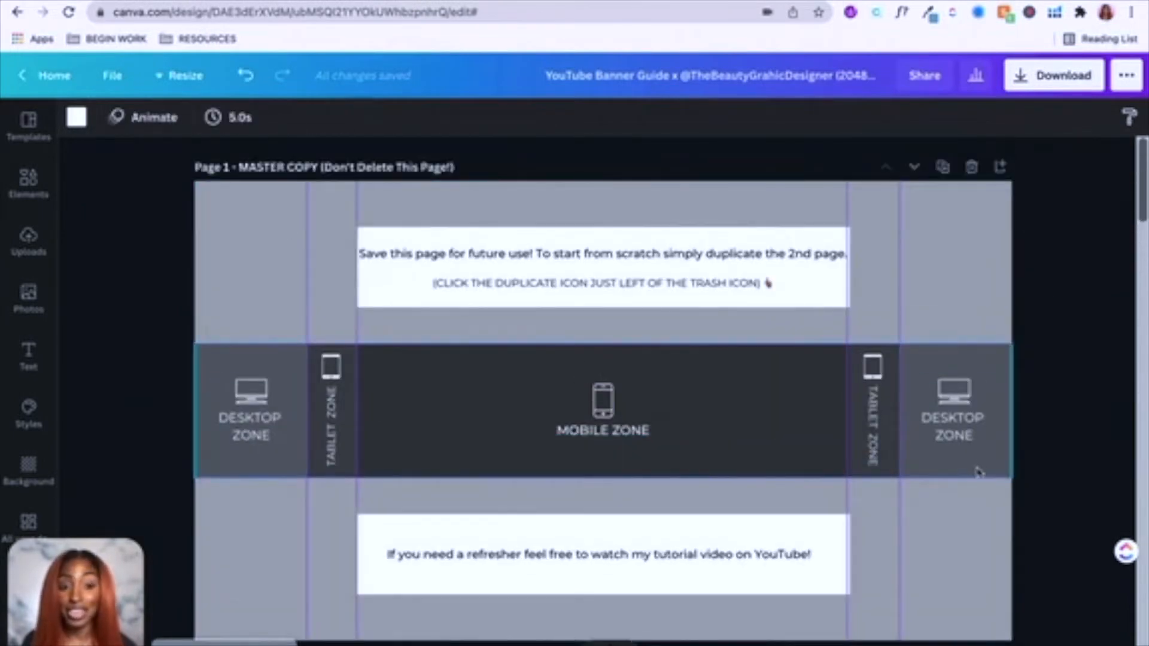
scroll(944, 472, "down", 2)
scroll(942, 458, "down", 10)
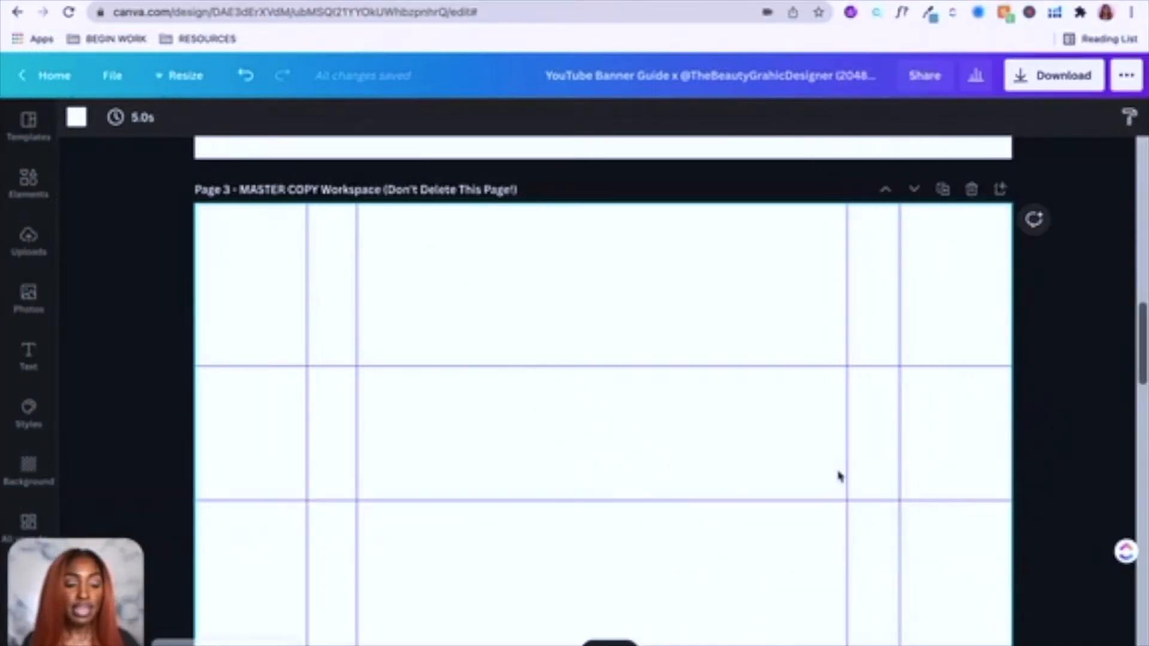
scroll(843, 476, "down", 5)
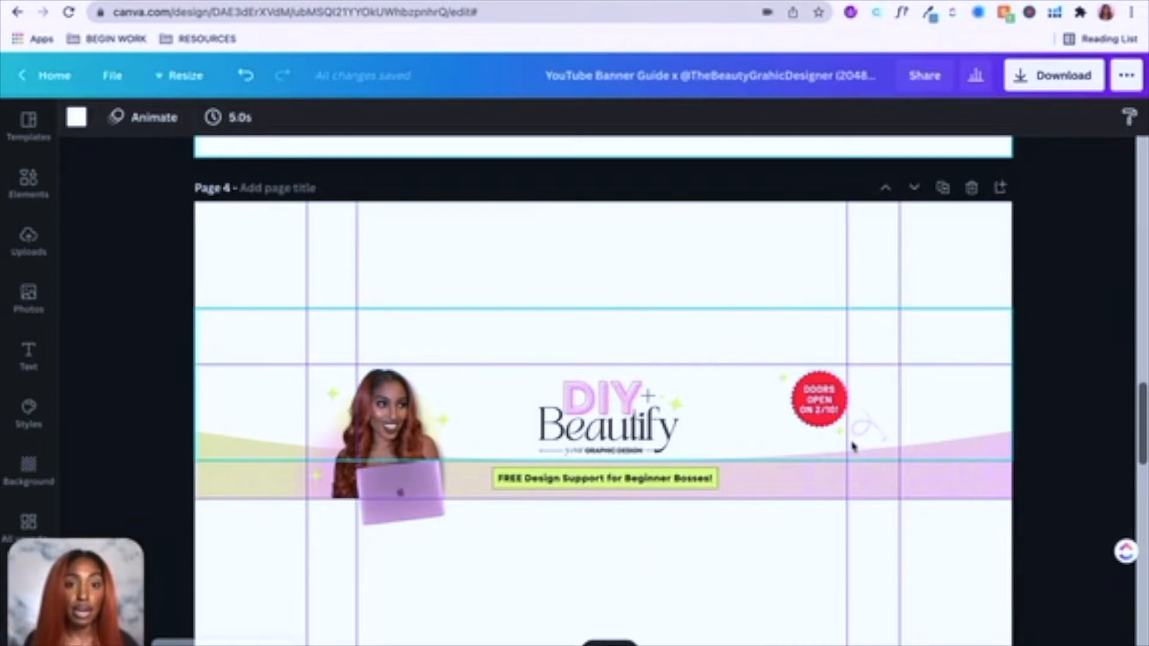
scroll(849, 445, "up", 4)
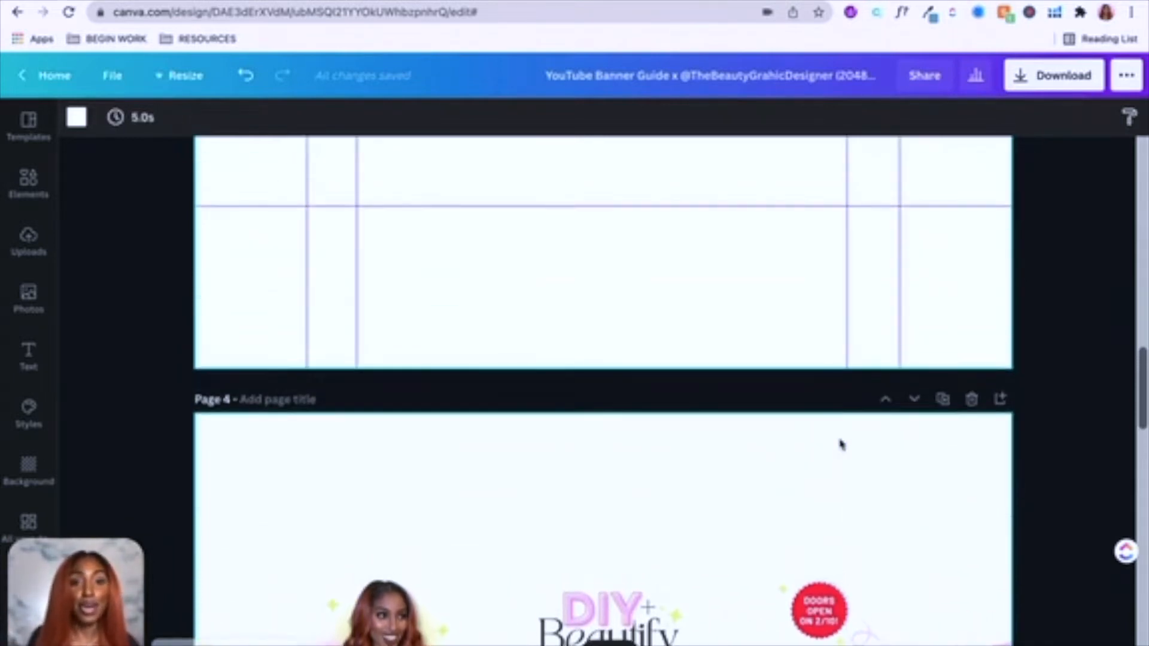
scroll(840, 444, "up", 4)
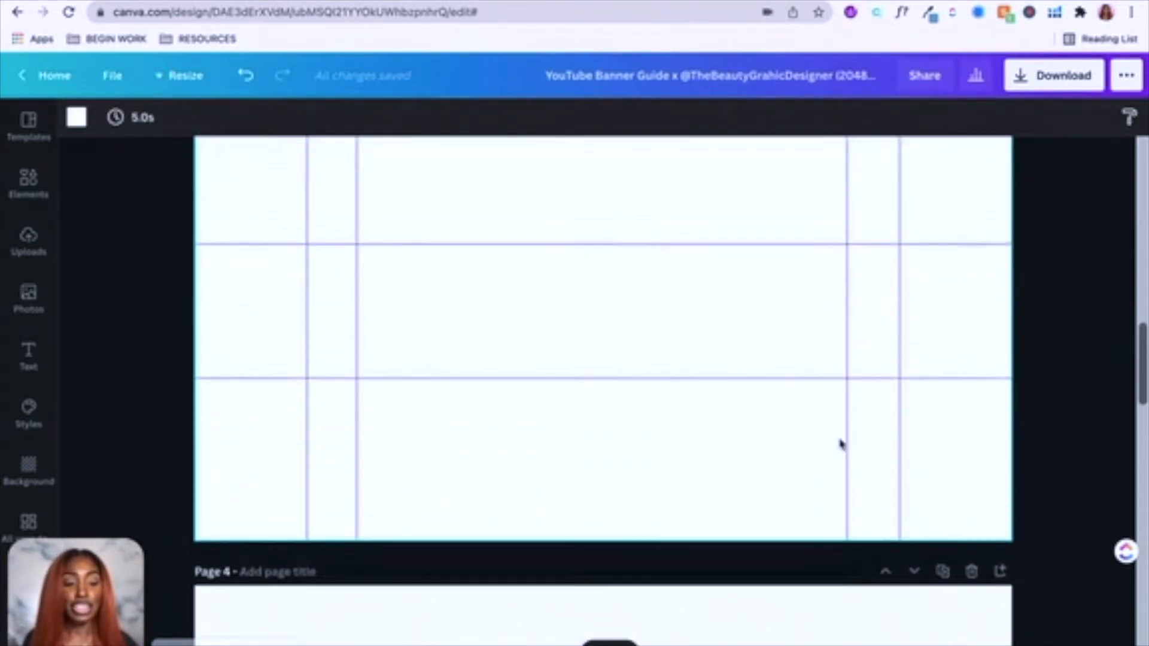
scroll(838, 450, "up", 1)
scroll(824, 477, "up", 2)
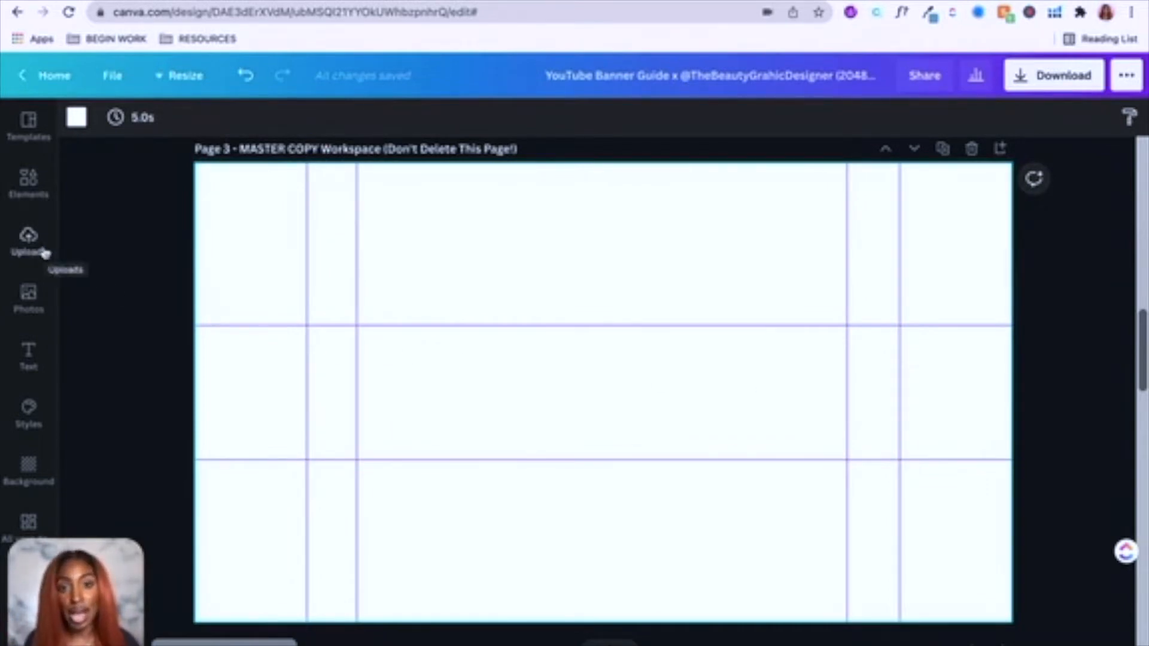
Step: Add the recently used photos of the woman on teal and the black skincare bottle to page 3, scaling down the bottle photo over the woman
left_click(28, 294)
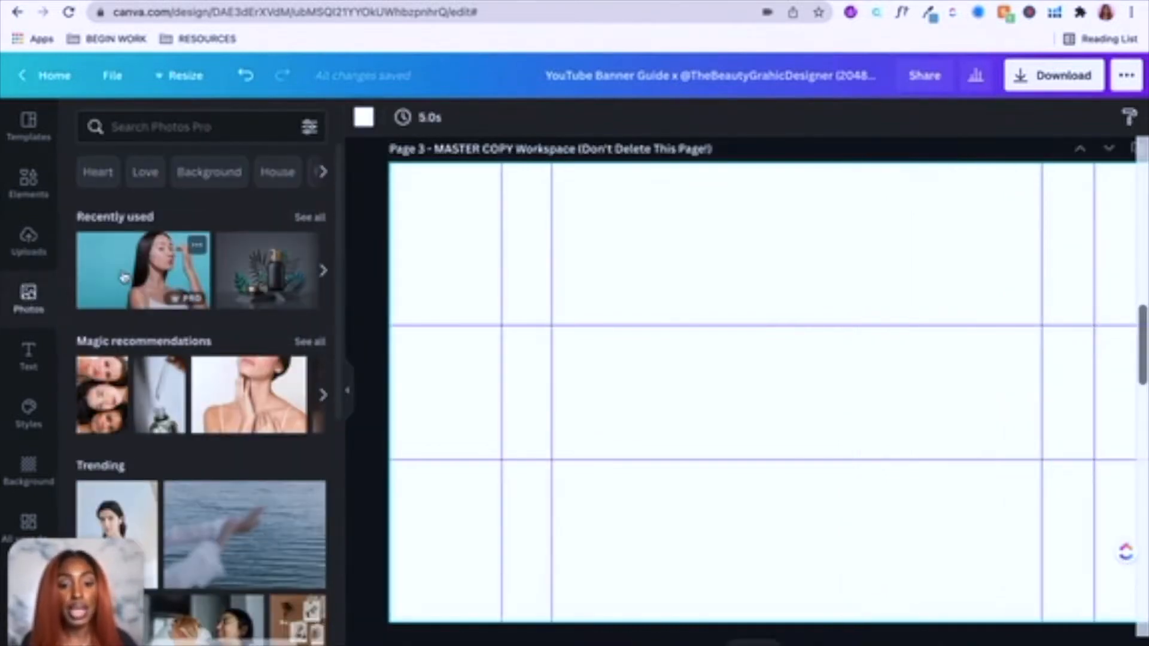
left_click(124, 275)
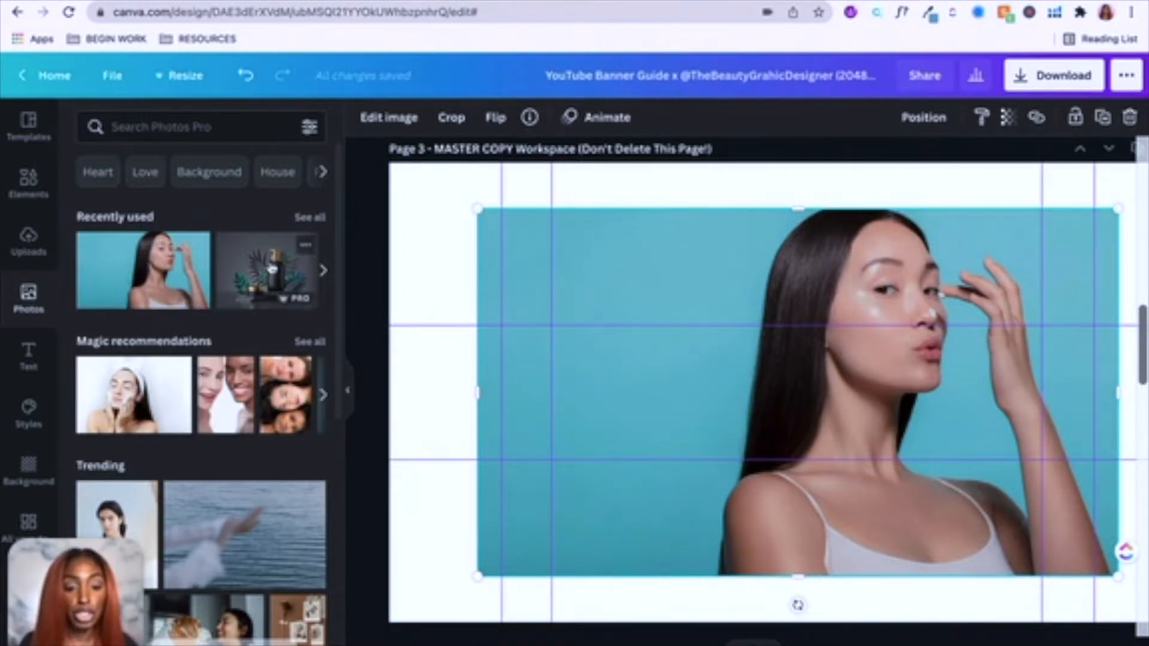
left_click(272, 269)
left_click_drag(779, 379, 482, 299)
left_click_drag(664, 271, 905, 367)
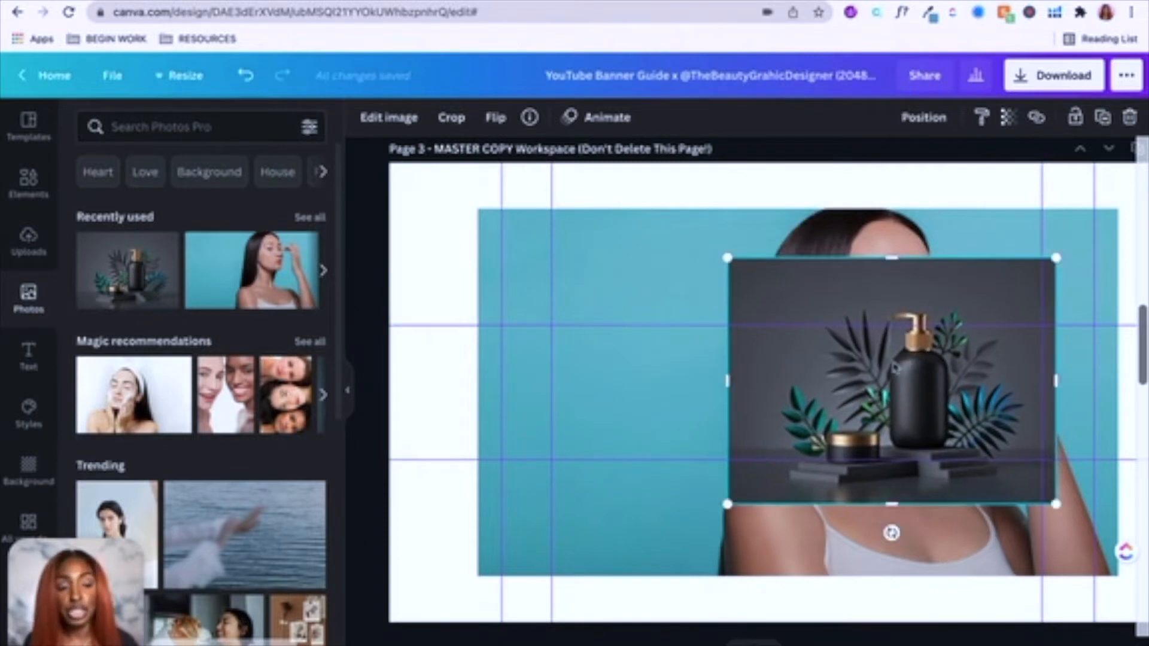
Step: Add the recently used white cream texture photo and move it to the left side of page 3
left_click(323, 270)
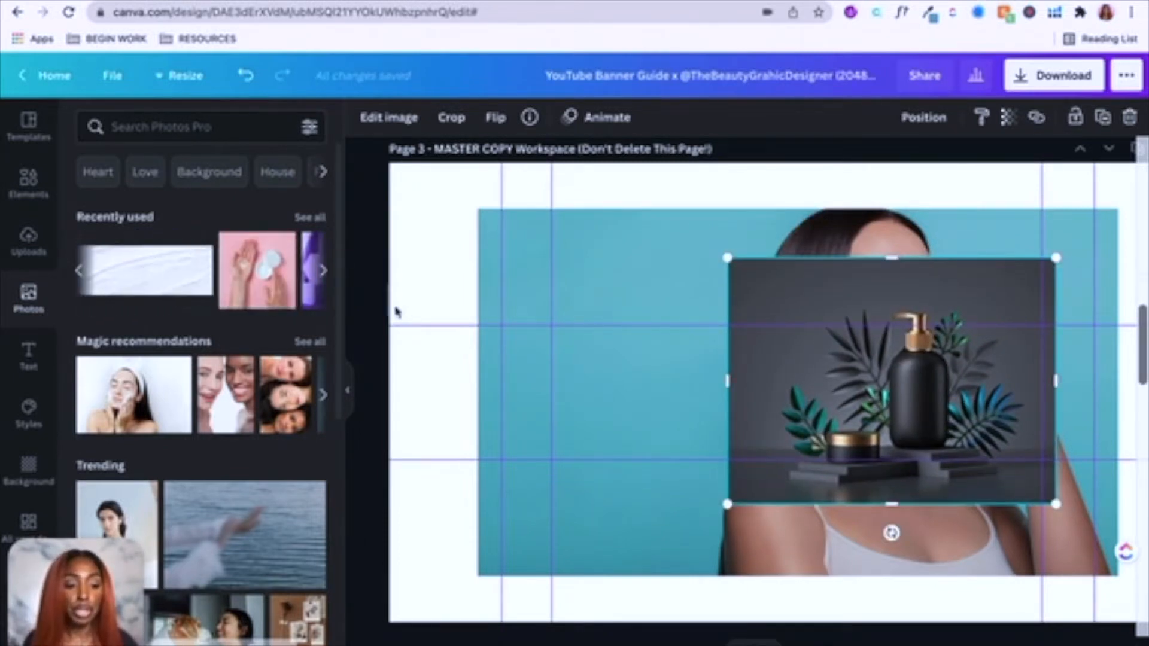
left_click(159, 274)
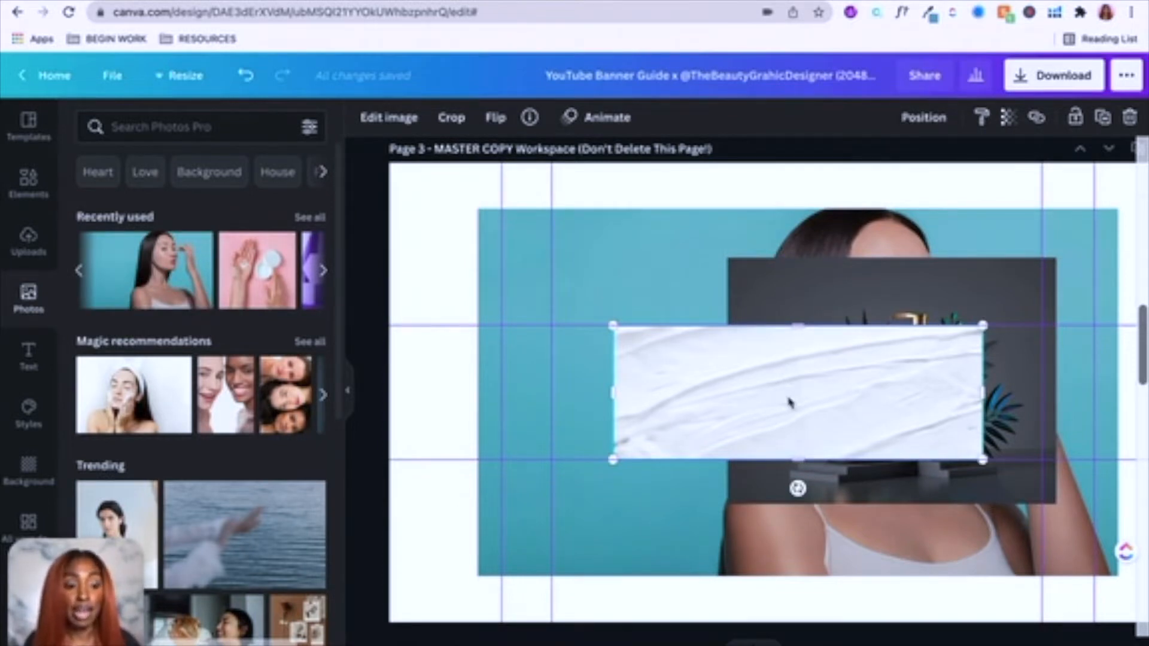
left_click_drag(726, 395, 553, 386)
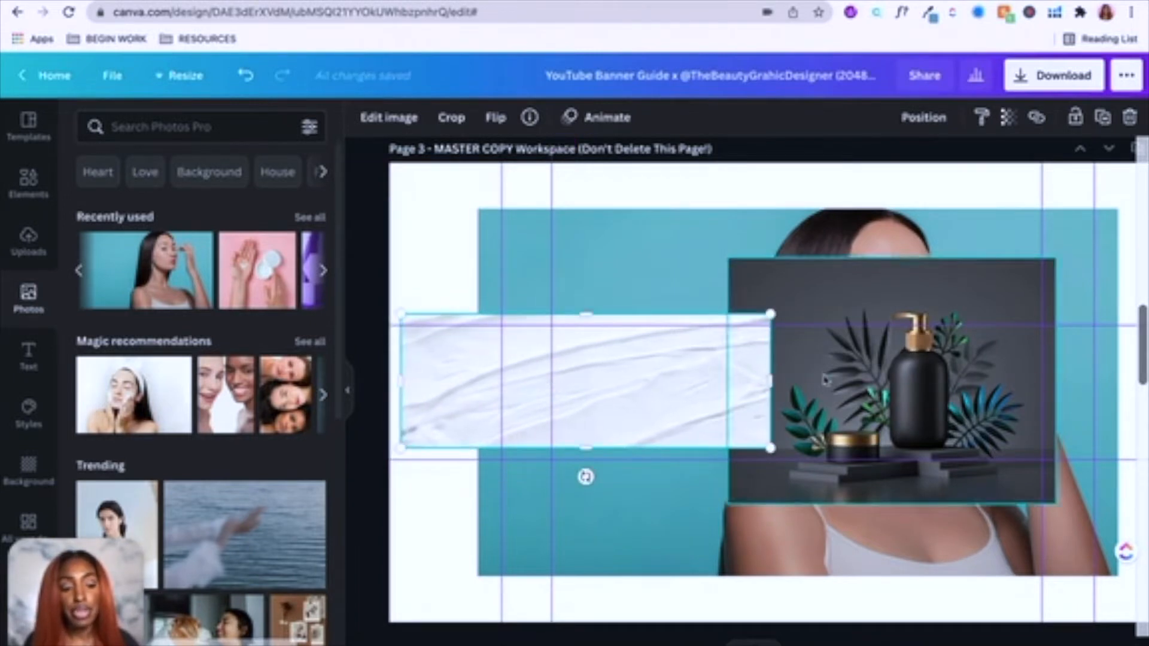
Step: Check the image information and licence details of the skincare bottle photo
left_click(912, 314)
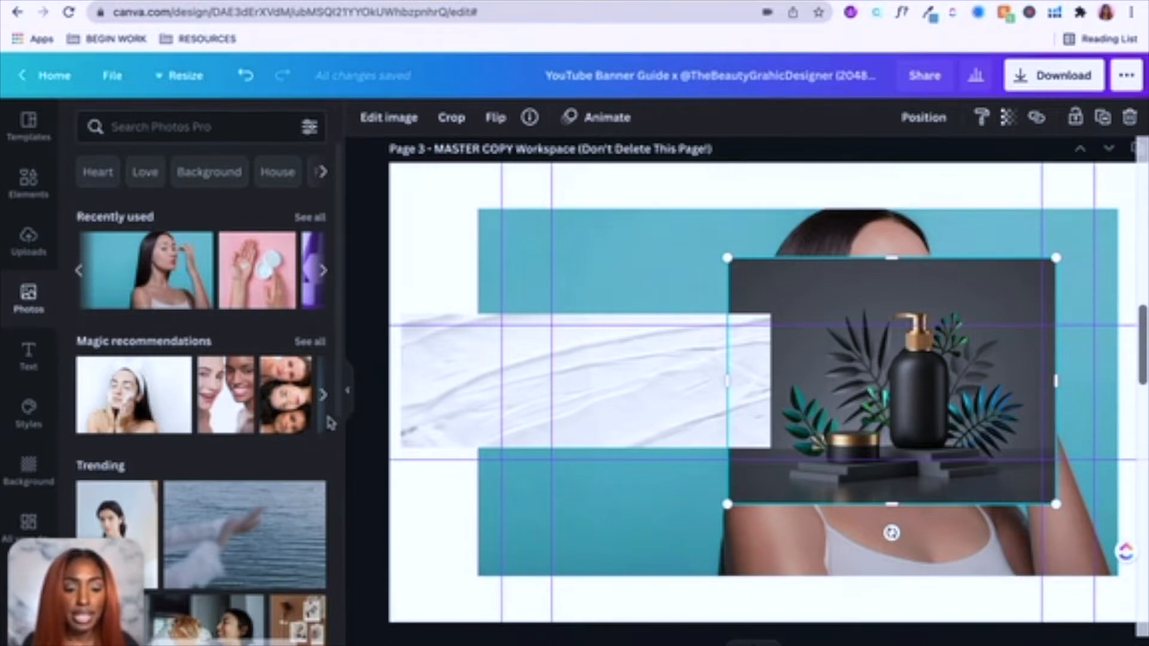
left_click(348, 389)
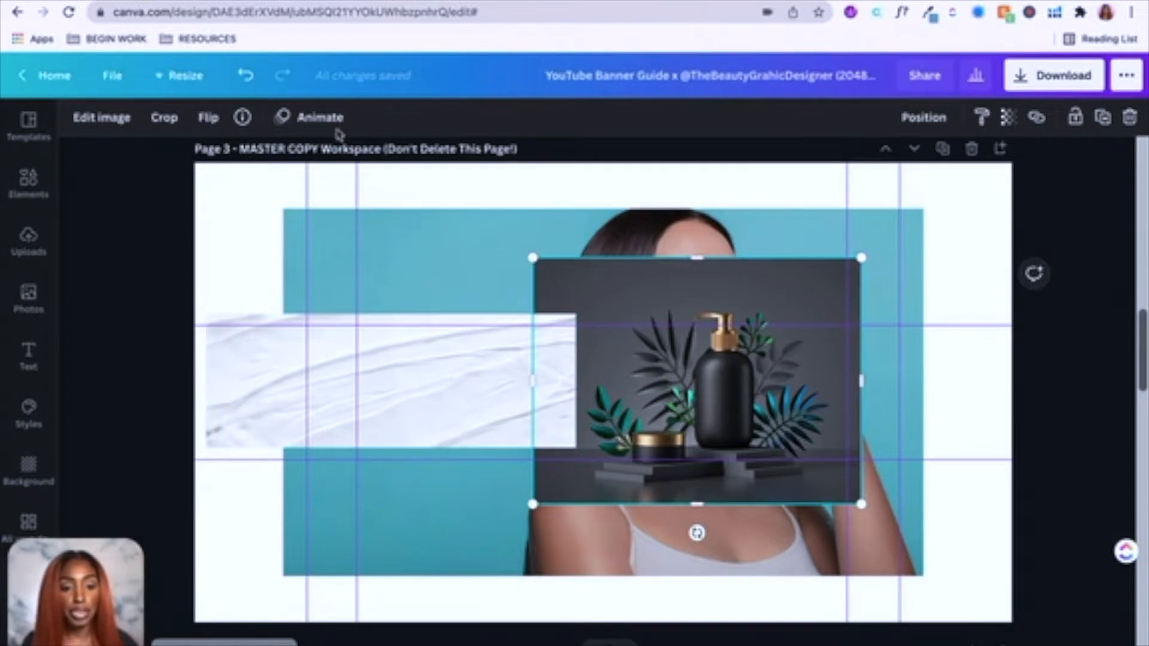
left_click(242, 118)
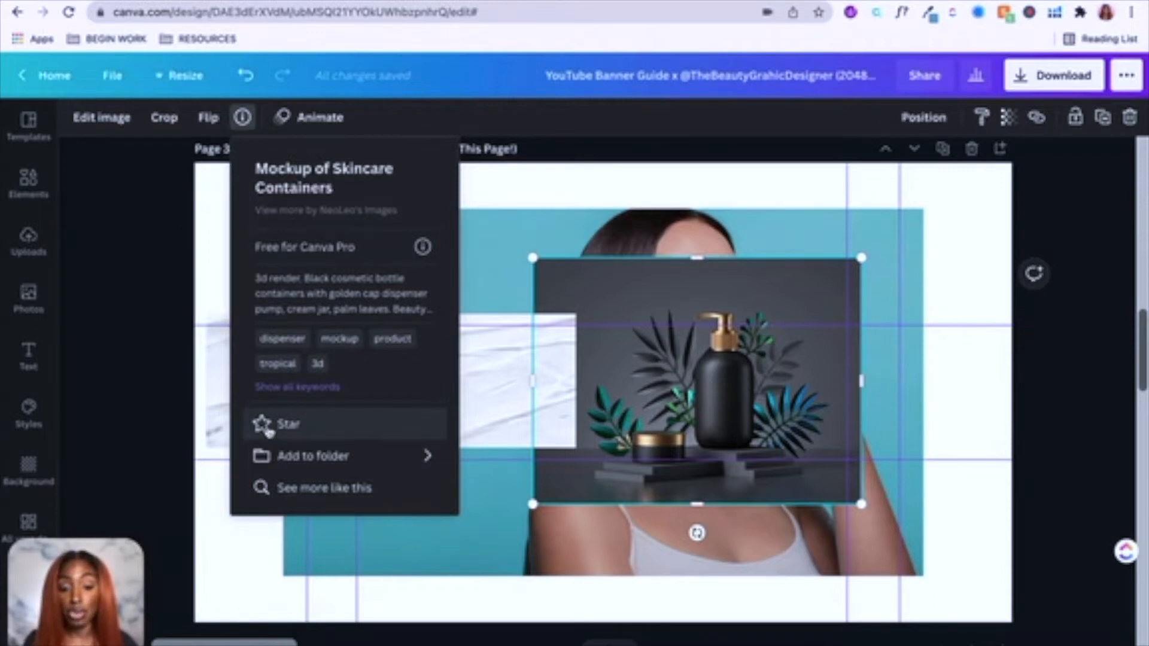
left_click(677, 192)
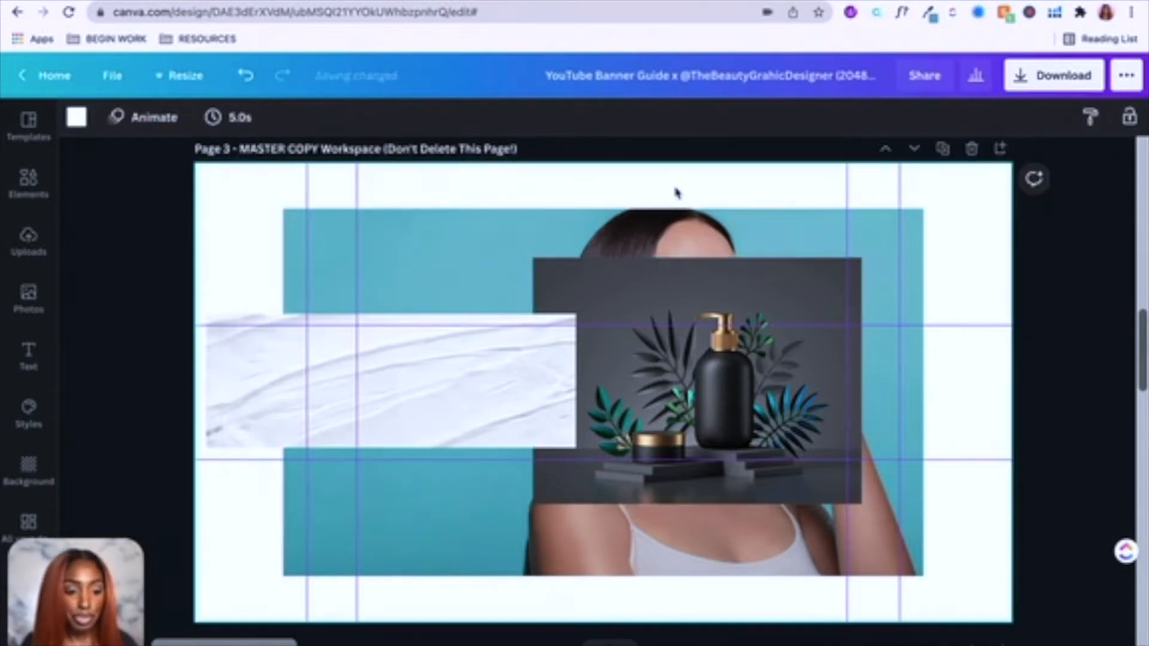
Step: Remove the backgrounds from the photo of the woman and the skincare bottle photo with Background Remover
left_click(421, 226)
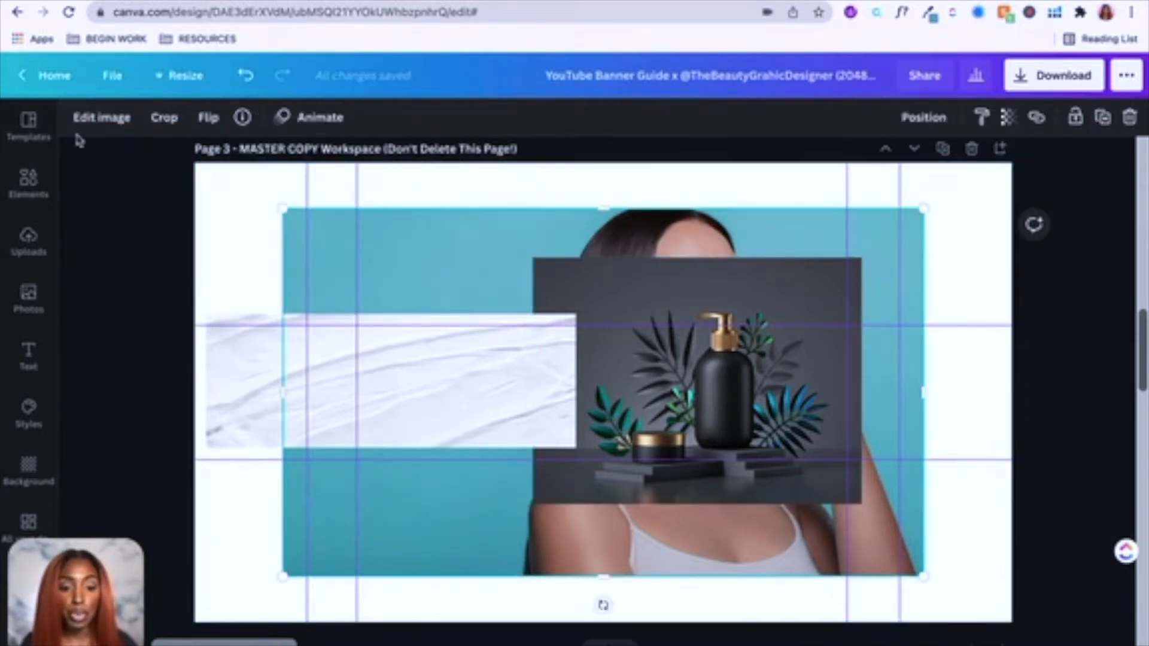
left_click(102, 119)
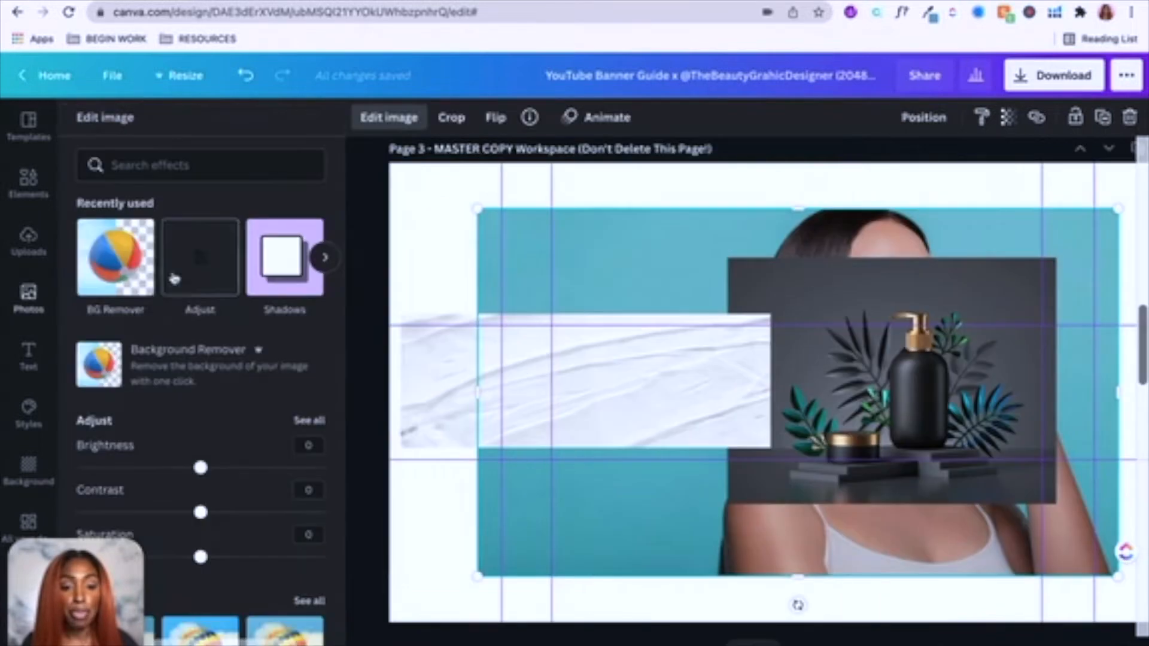
left_click(132, 258)
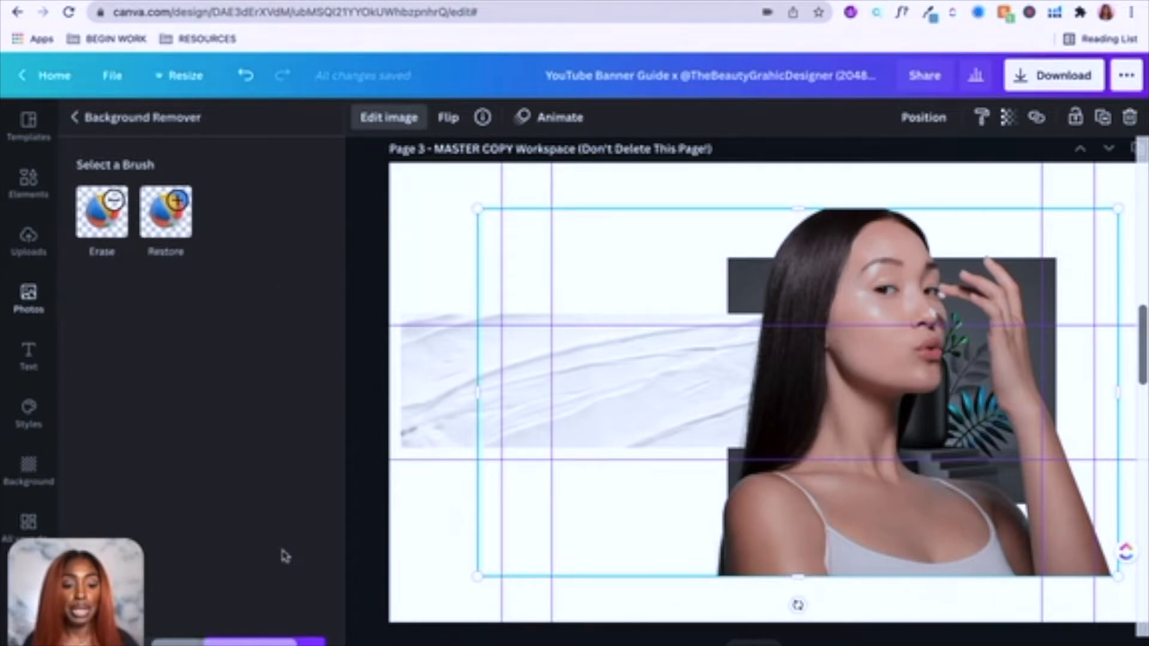
left_click(267, 641)
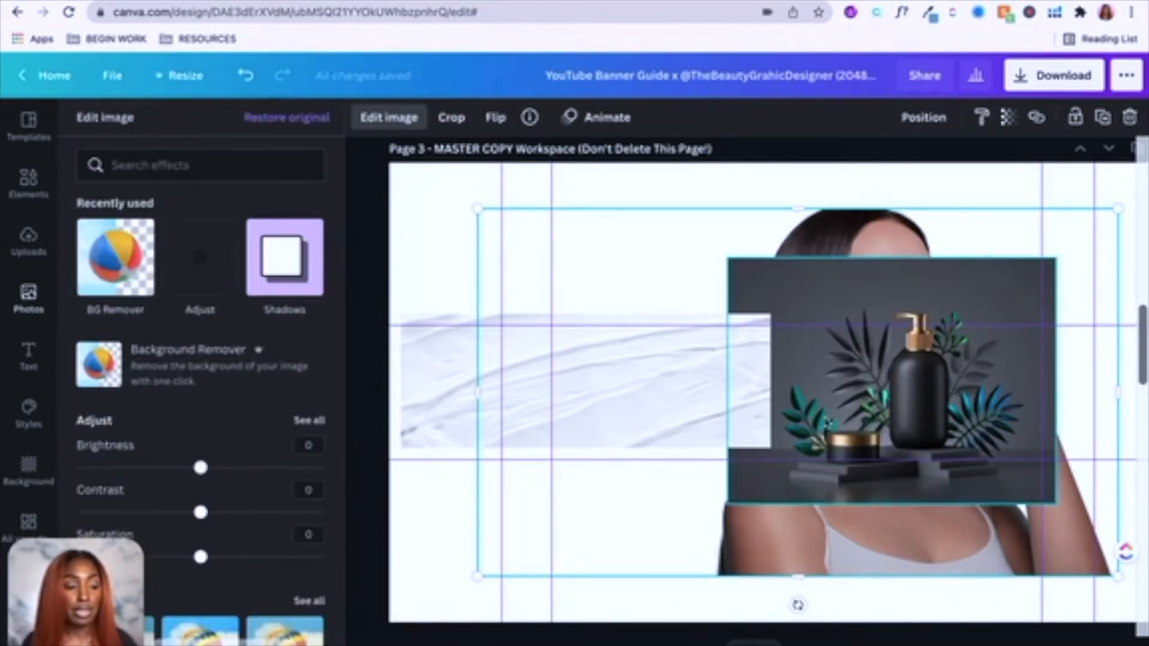
left_click(874, 288)
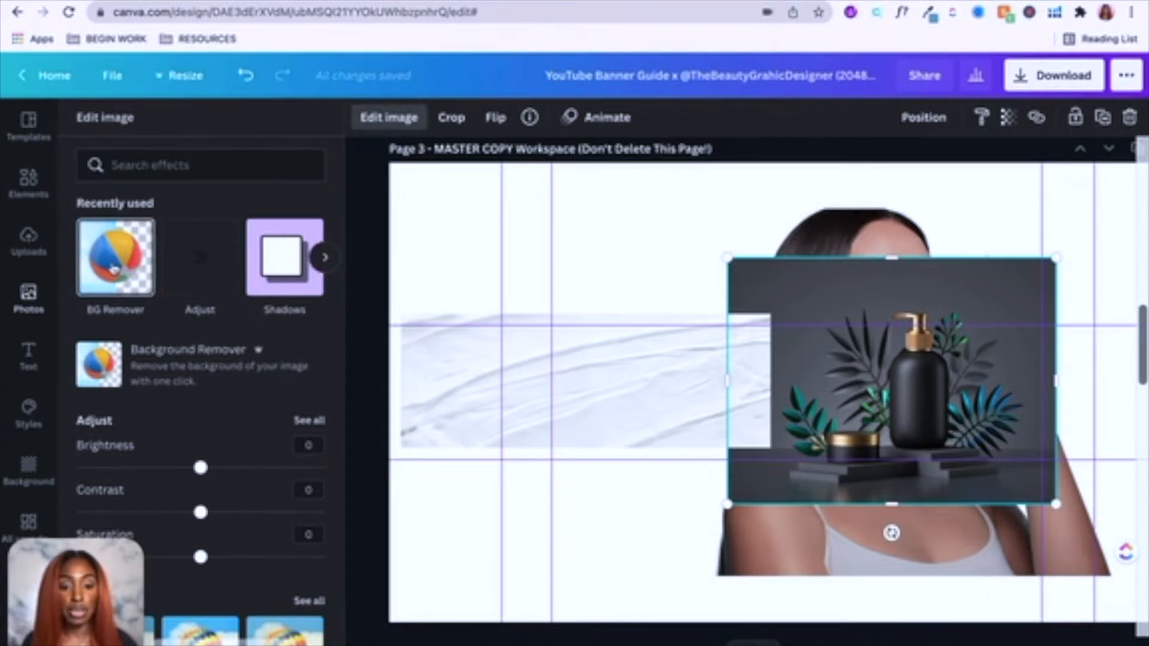
left_click(112, 269)
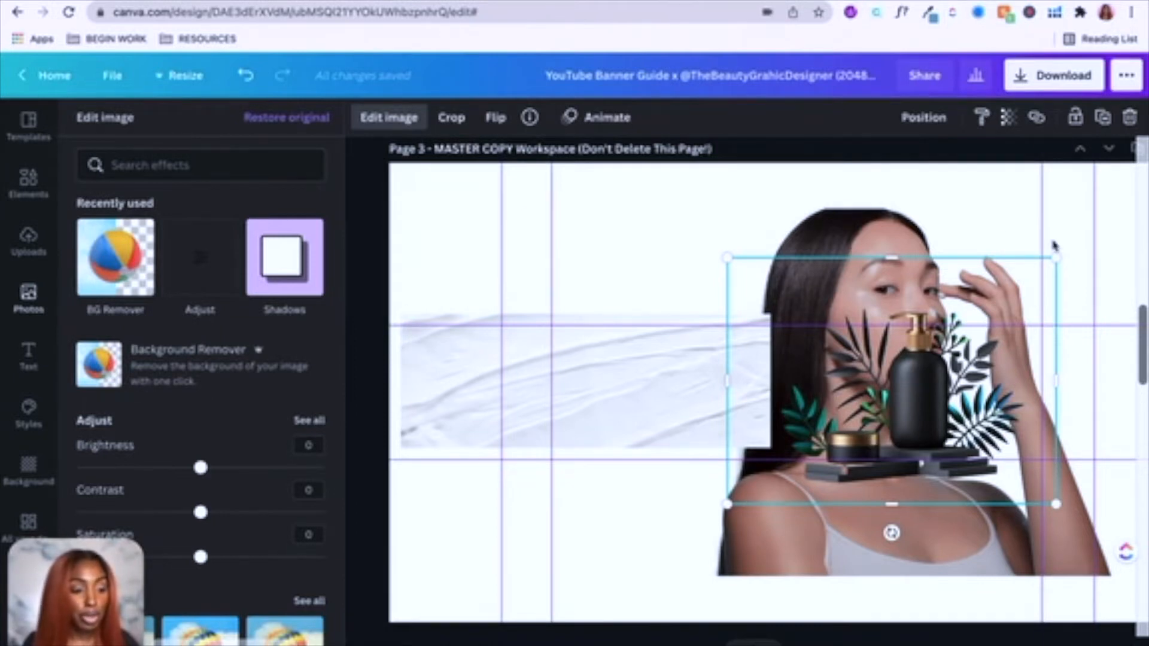
Step: Shrink the woman cutout so it sits small near the lower left of the canvas
left_click(963, 216)
left_click_drag(1124, 202, 651, 389)
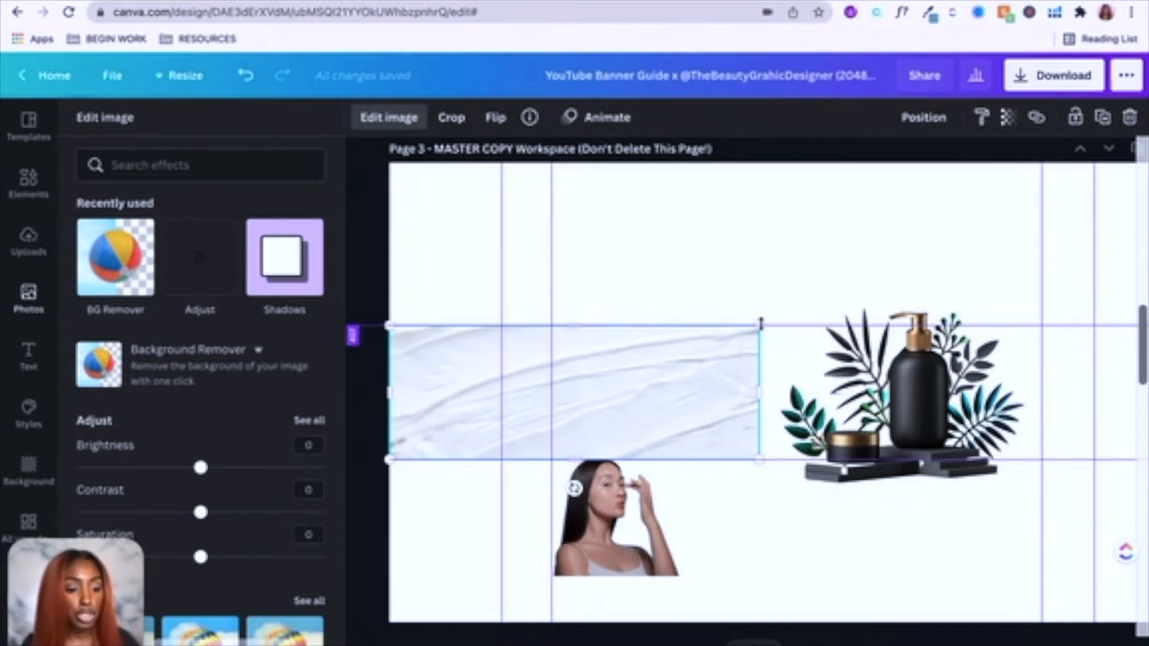
Step: Stretch the cream texture across the full page width between the two horizontal guides and send it behind the cutouts
mouse_move(761, 317)
left_mouse_down()
mouse_move(1028, 258)
mouse_move(957, 263)
mouse_move(787, 328)
mouse_move(762, 325)
left_mouse_up()
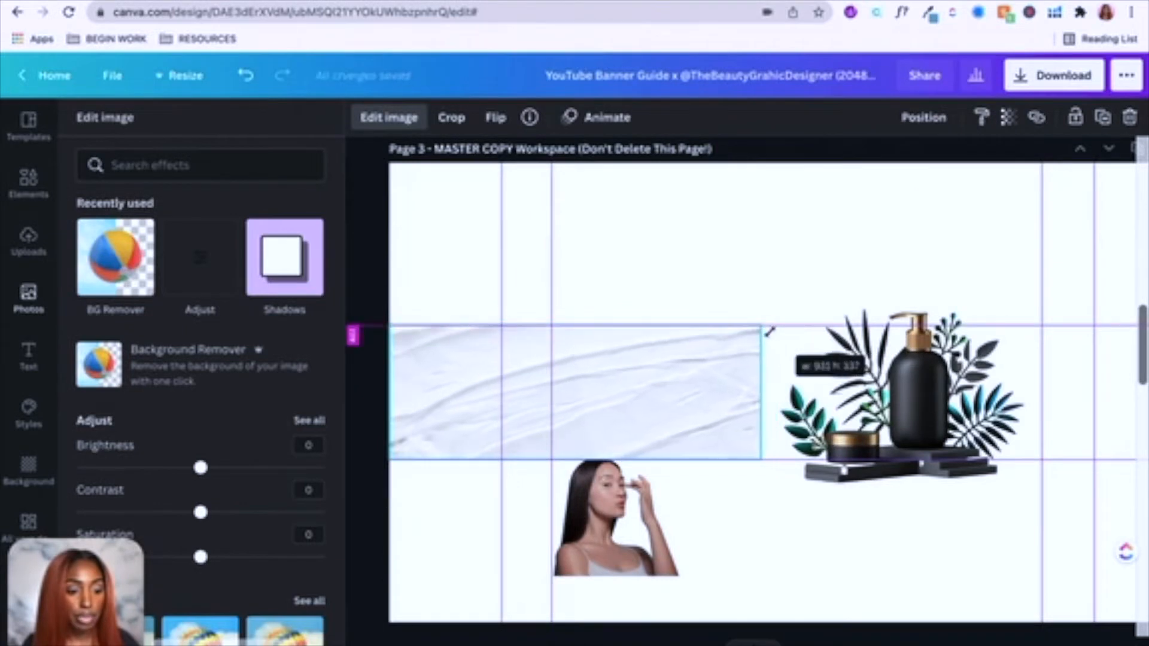
left_click_drag(764, 398, 1119, 446)
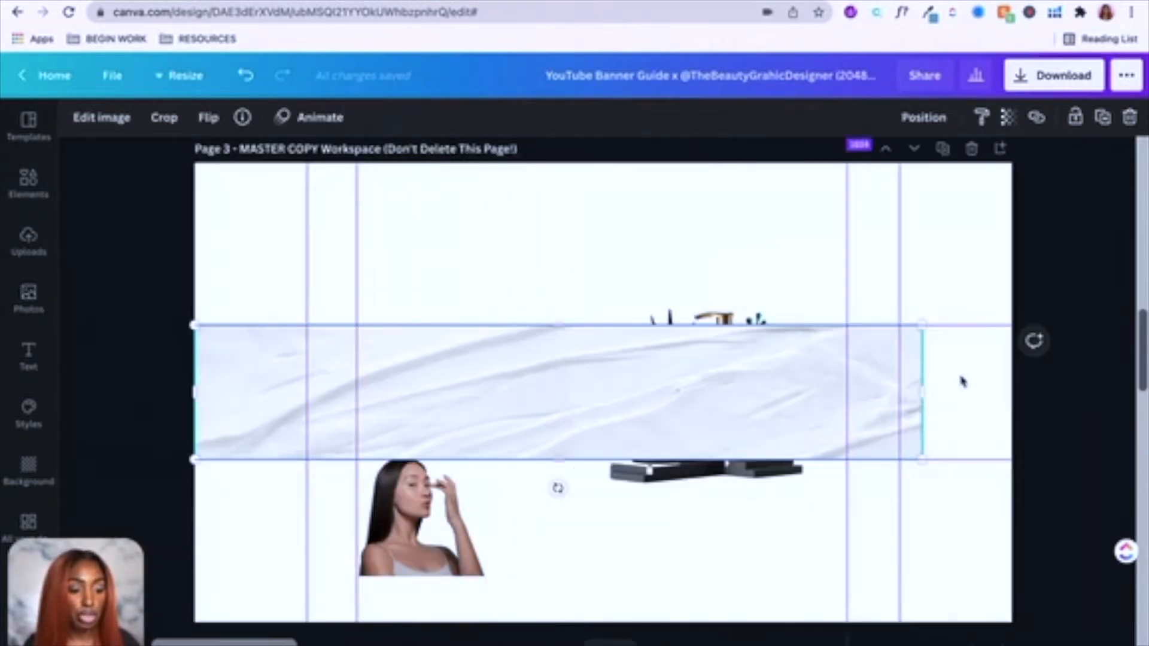
left_click_drag(924, 389, 1010, 397)
left_click(923, 117)
left_click(853, 177)
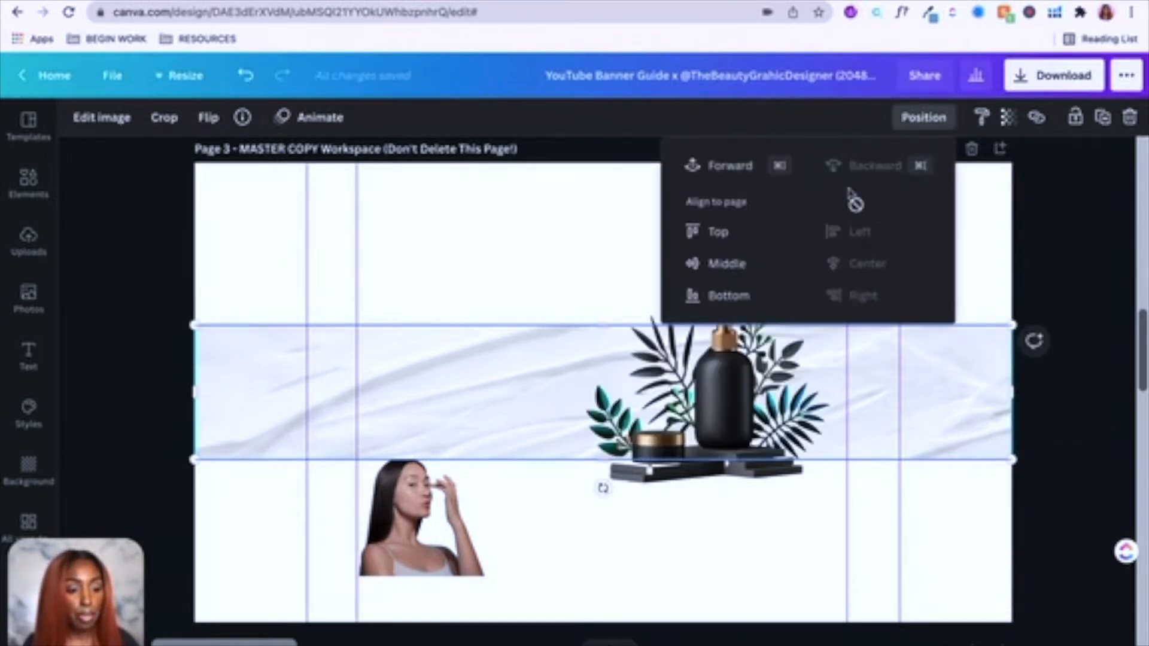
Step: Place the woman cutout in front of the texture near the left mobile-zone guide, scaled to fit between the horizontal guides
left_click(664, 549)
left_click_drag(437, 487, 451, 390)
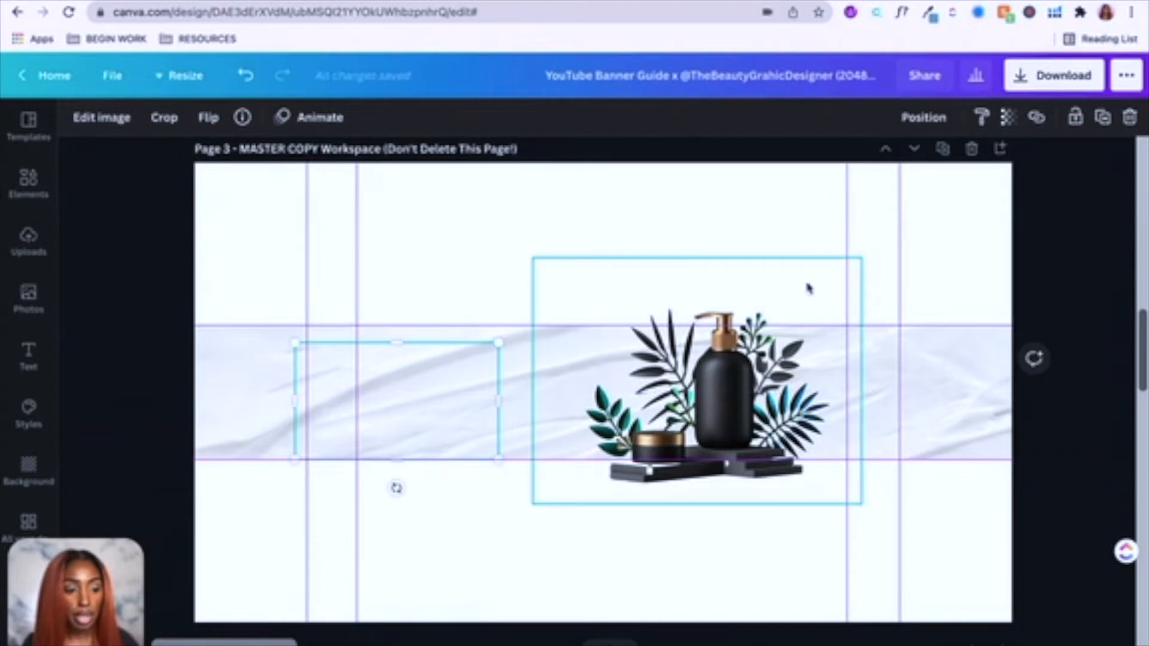
left_click(923, 117)
left_click_drag(499, 343, 531, 326)
left_click_drag(437, 395, 397, 389)
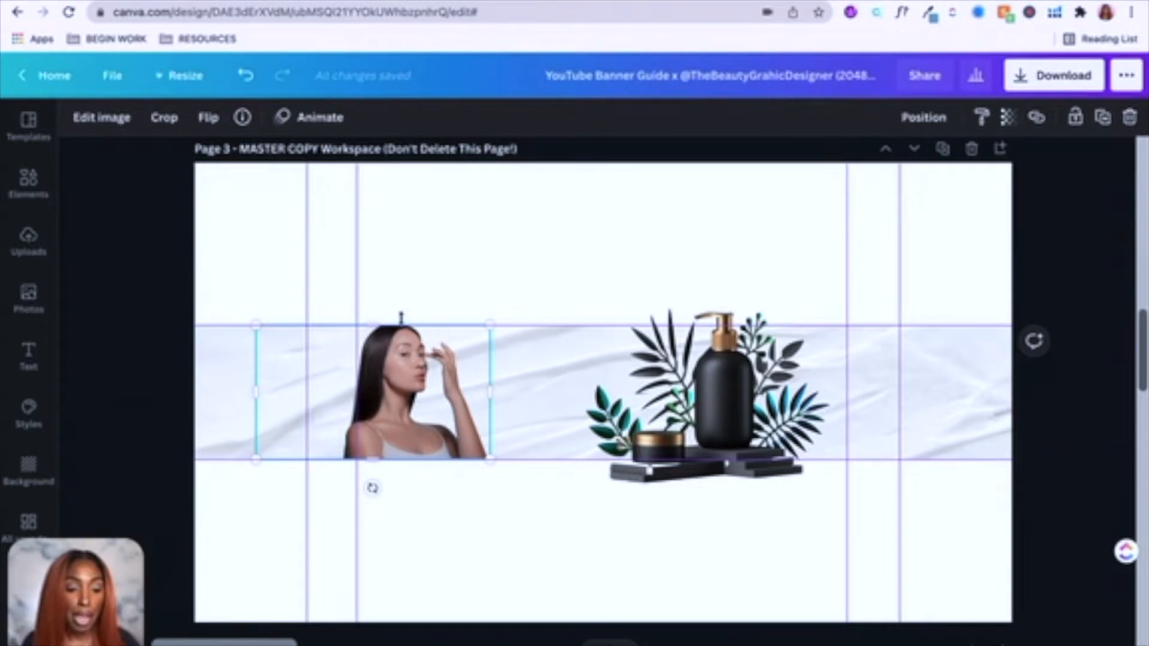
Step: Scale down the product cutout and place it across the right mobile-zone guide, with the visible artwork between the horizontal guides
left_click(691, 409)
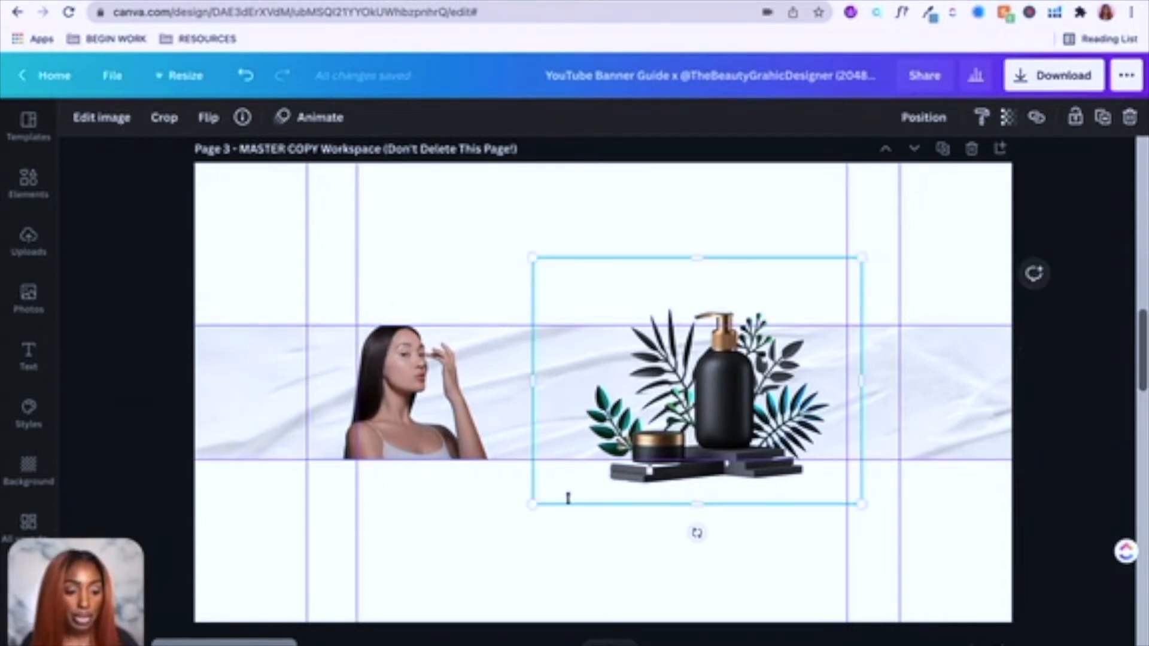
left_click_drag(534, 502, 710, 422)
left_click_drag(805, 385, 804, 437)
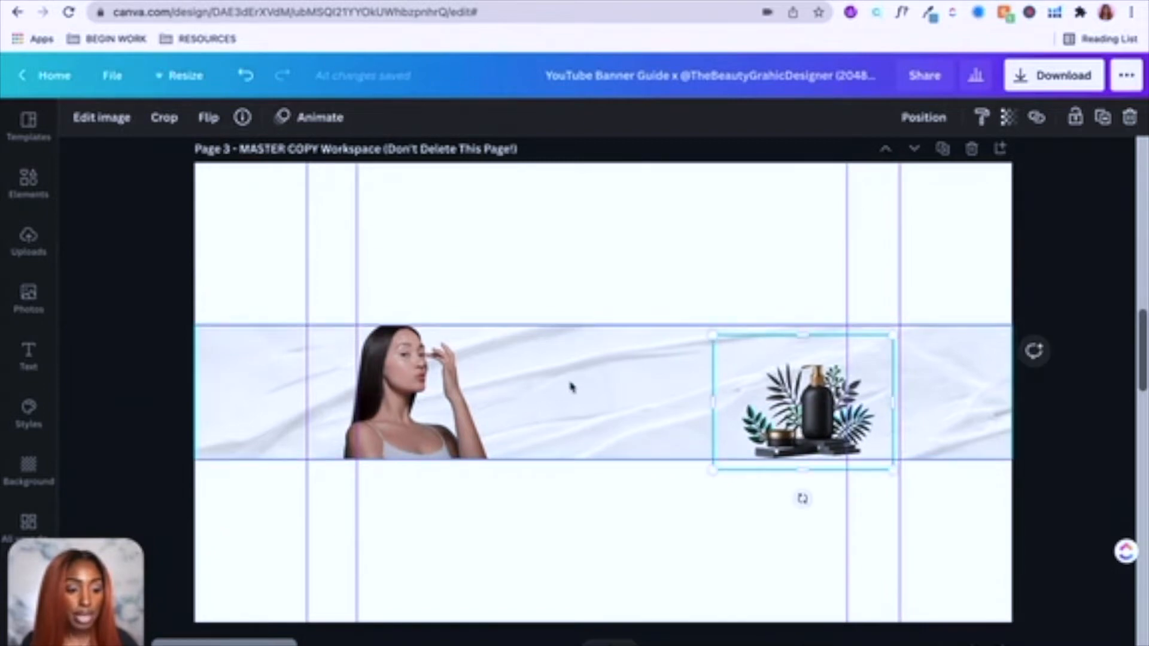
left_click_drag(896, 340, 941, 310)
left_click_drag(808, 379, 801, 379)
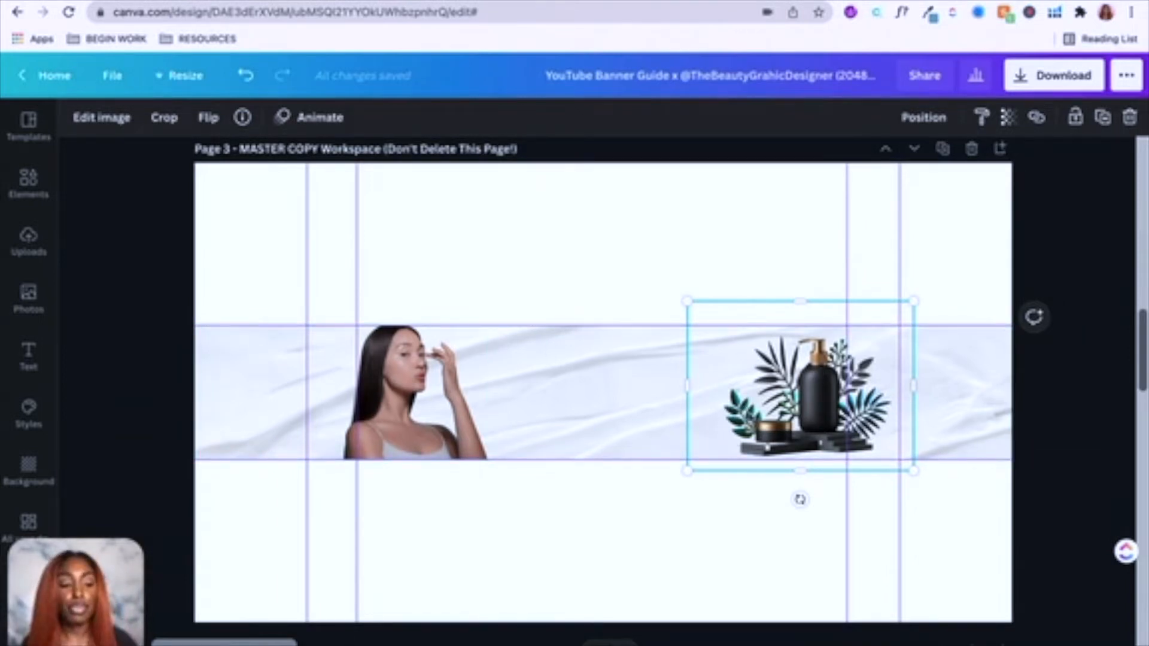
left_click(630, 518)
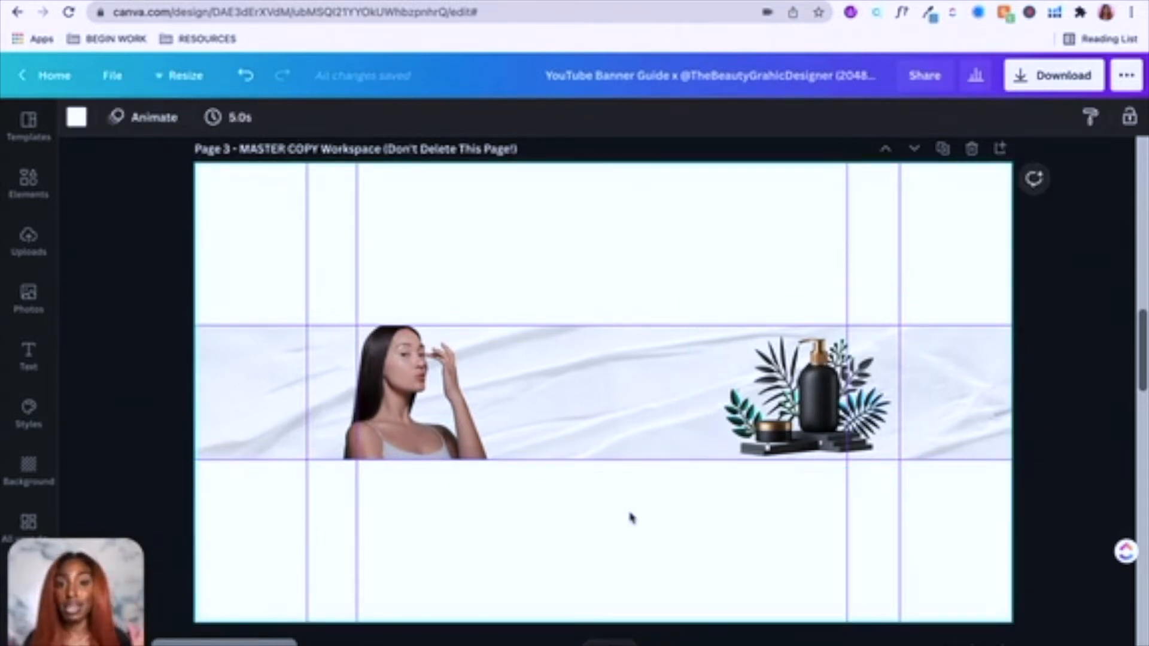
Step: Add the text SKINCARE in Barlow Bold in the upper part of the texture strip, midway between the two cutouts
type("t")
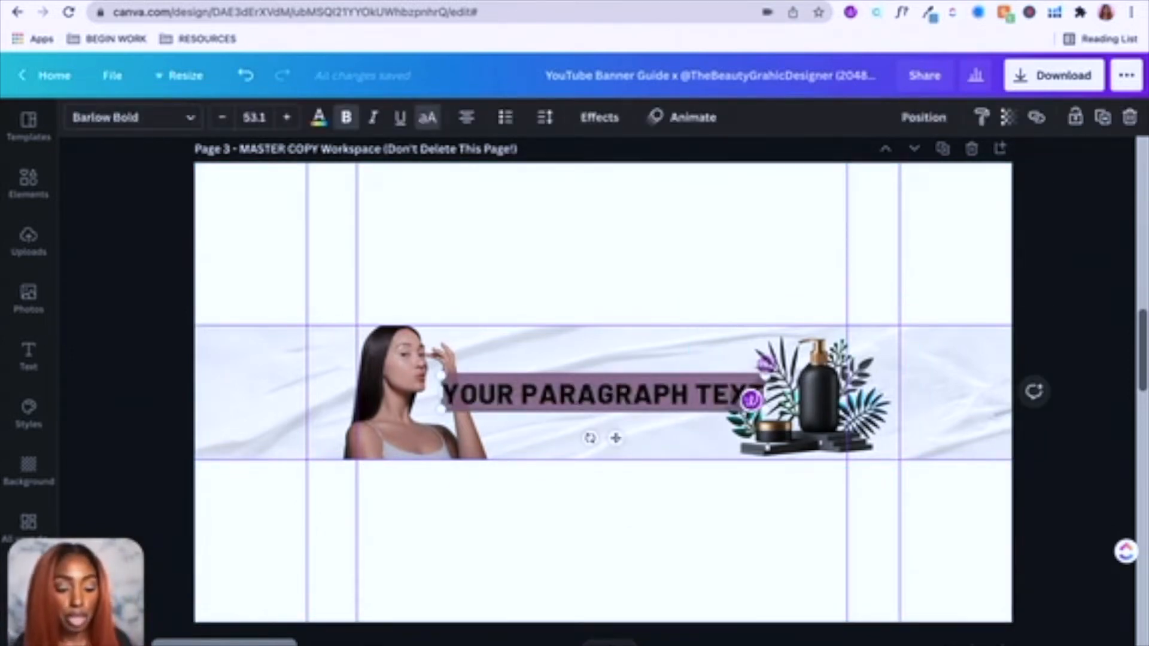
type("SKINCARE")
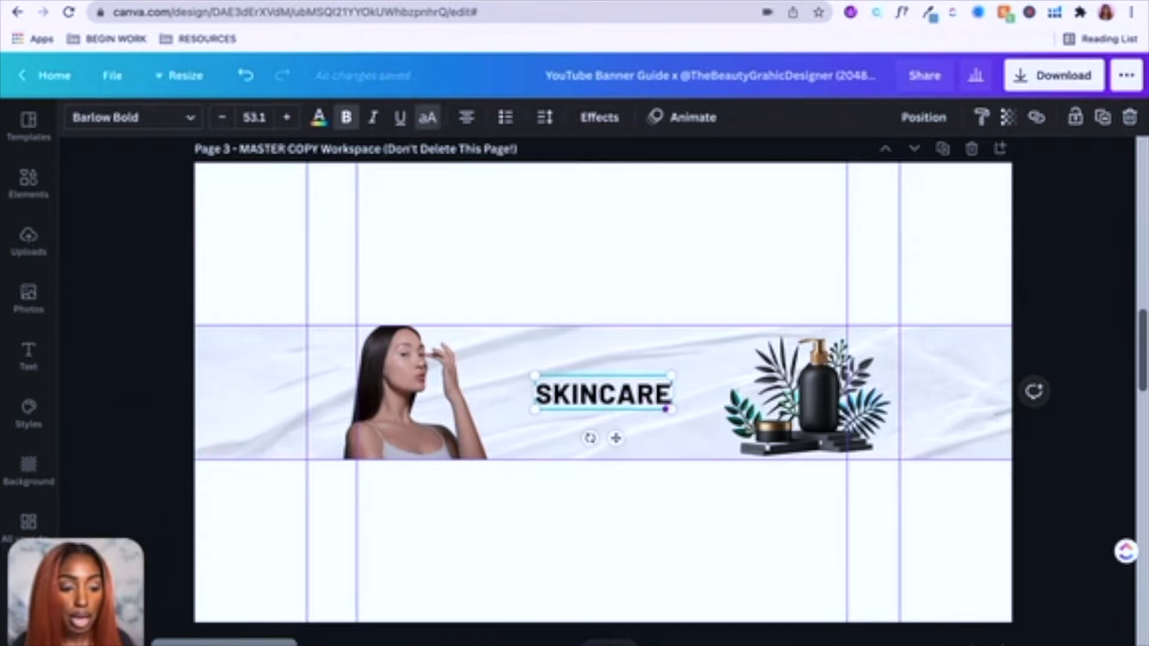
left_click_drag(616, 438, 616, 407)
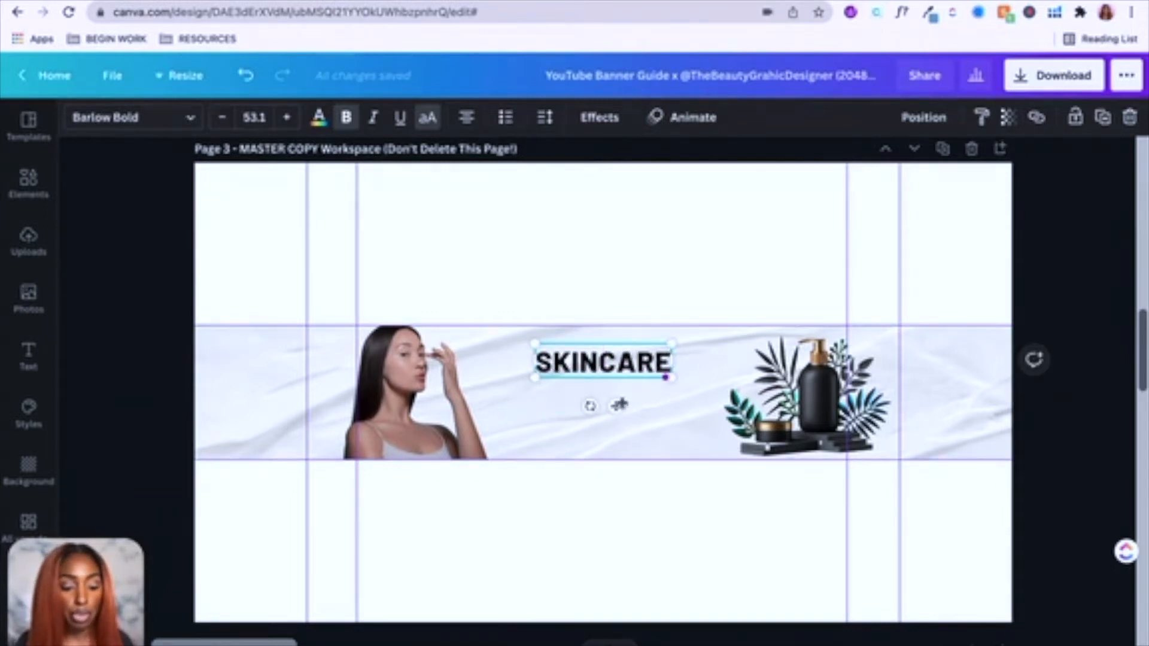
Step: Duplicate the SKINCARE text just below itself and turn the copy into BADDIE in the TAN Aegean font
left_click(633, 297)
left_click_drag(616, 369, 610, 402)
double_click(609, 402)
type("BADDIE")
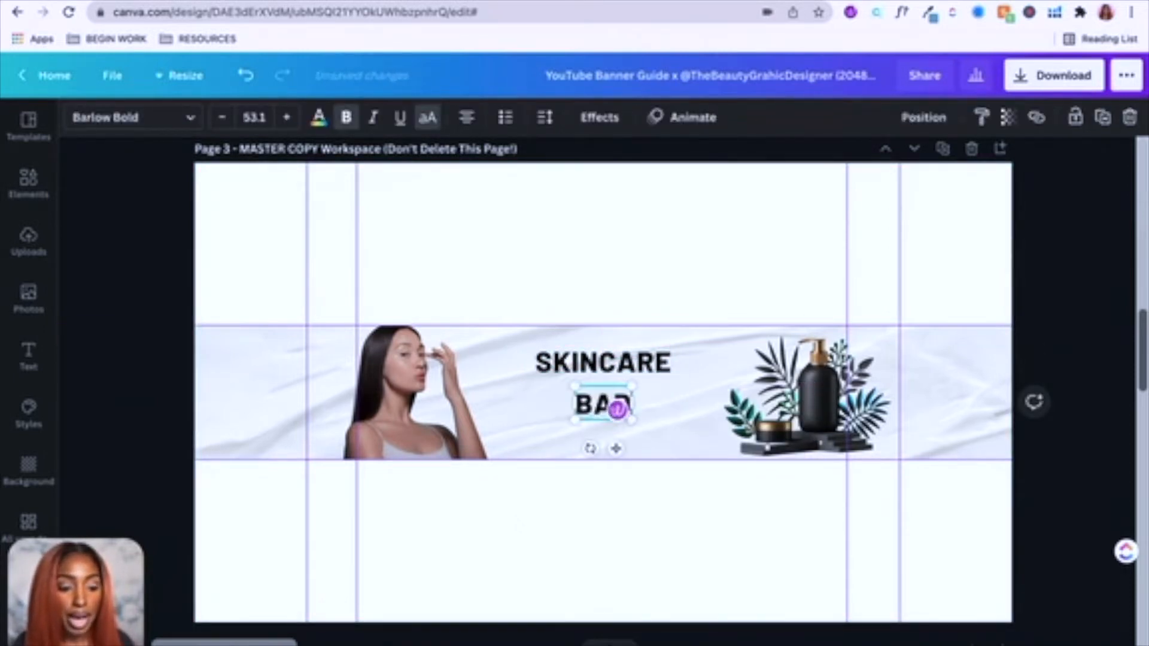
left_click(192, 119)
left_click(153, 296)
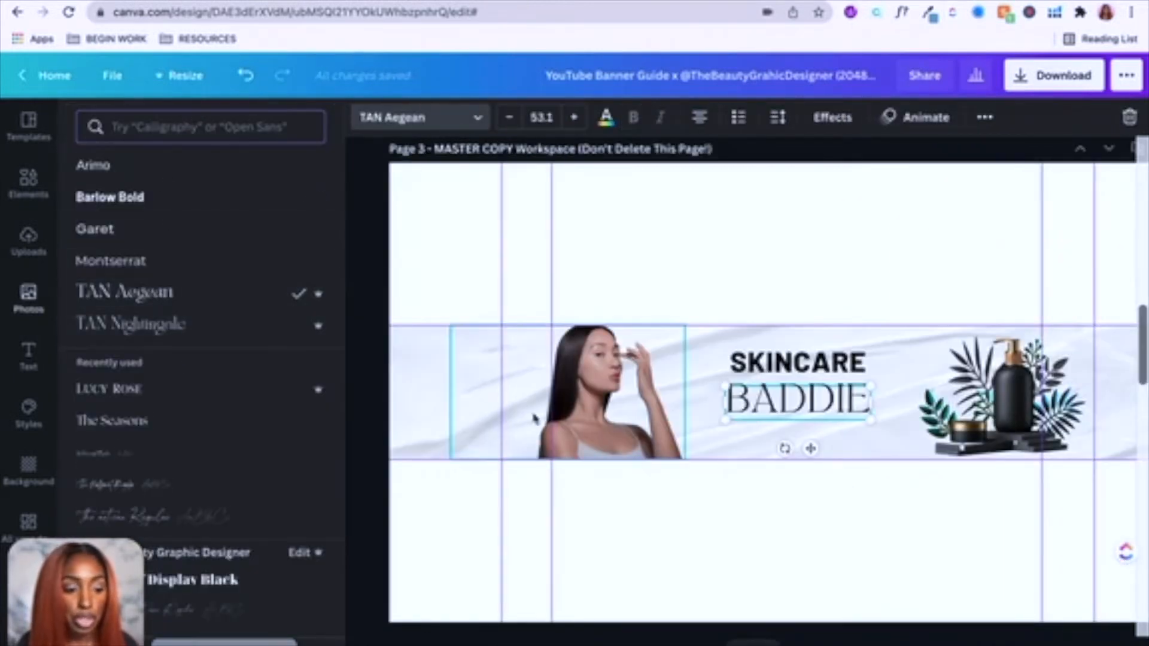
Step: Move BADDIE up close beneath SKINCARE and enlarge both words as one centred group to font size 67.9
left_click(777, 366)
left_click_drag(760, 397, 757, 386)
left_click(771, 367, "shift")
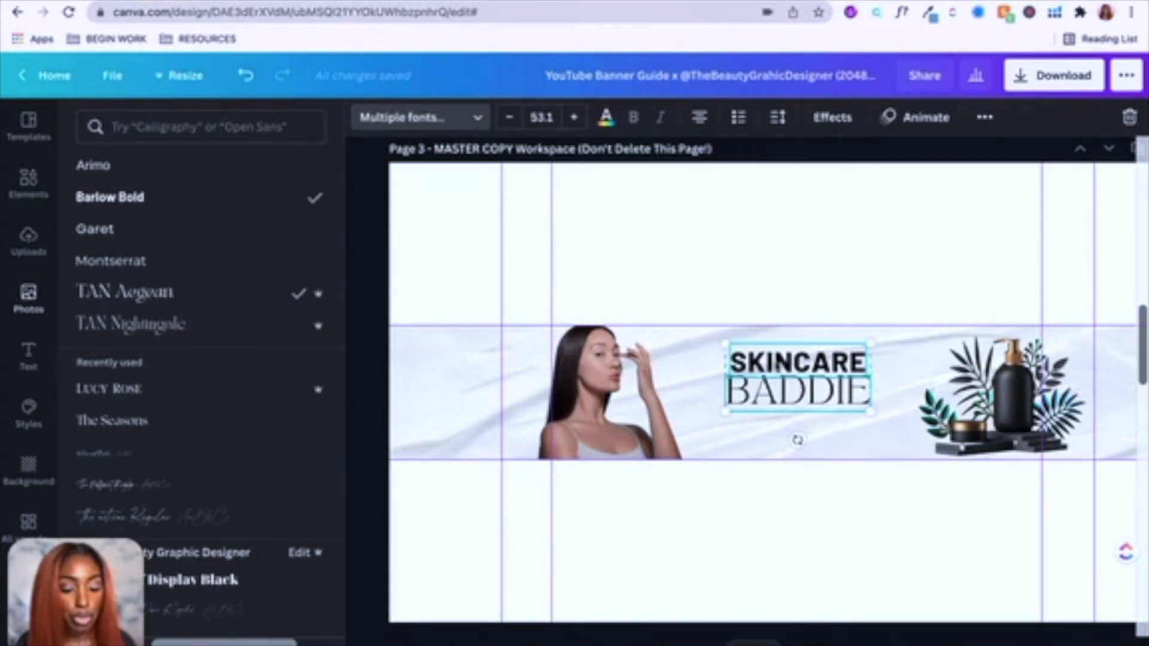
left_click_drag(726, 411, 693, 433)
left_click(801, 389)
left_click_drag(814, 379, 806, 393)
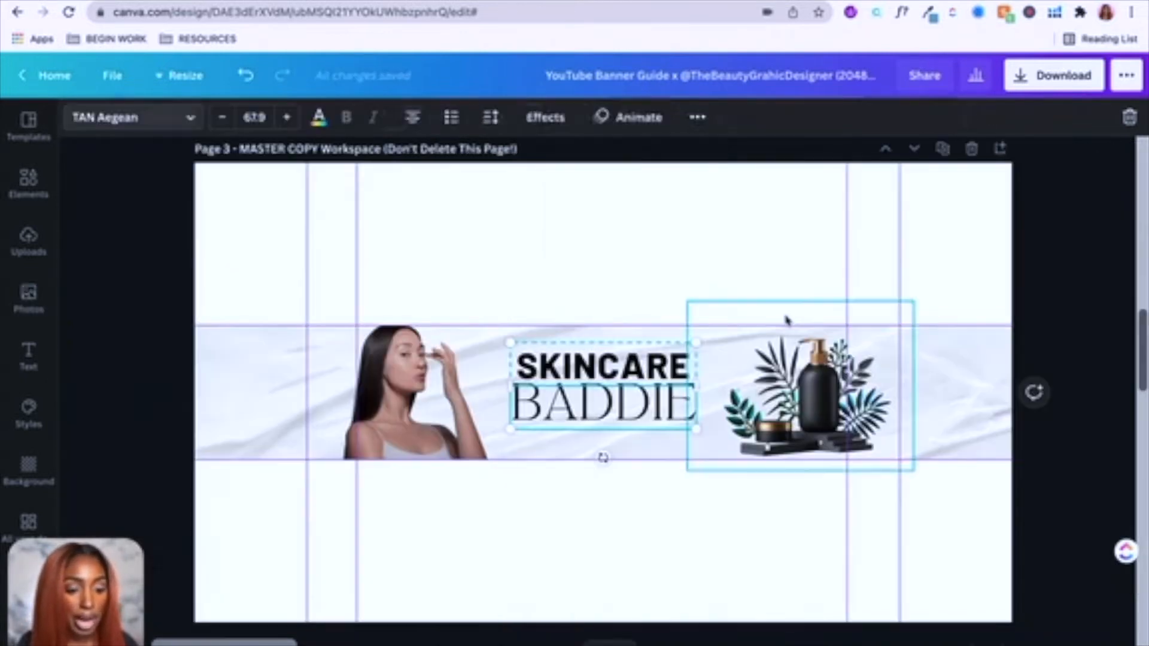
left_click(646, 508)
Step: Apply the Splice effect to SKINCARE with thickness 6 and a teal effect colour
left_click(582, 355)
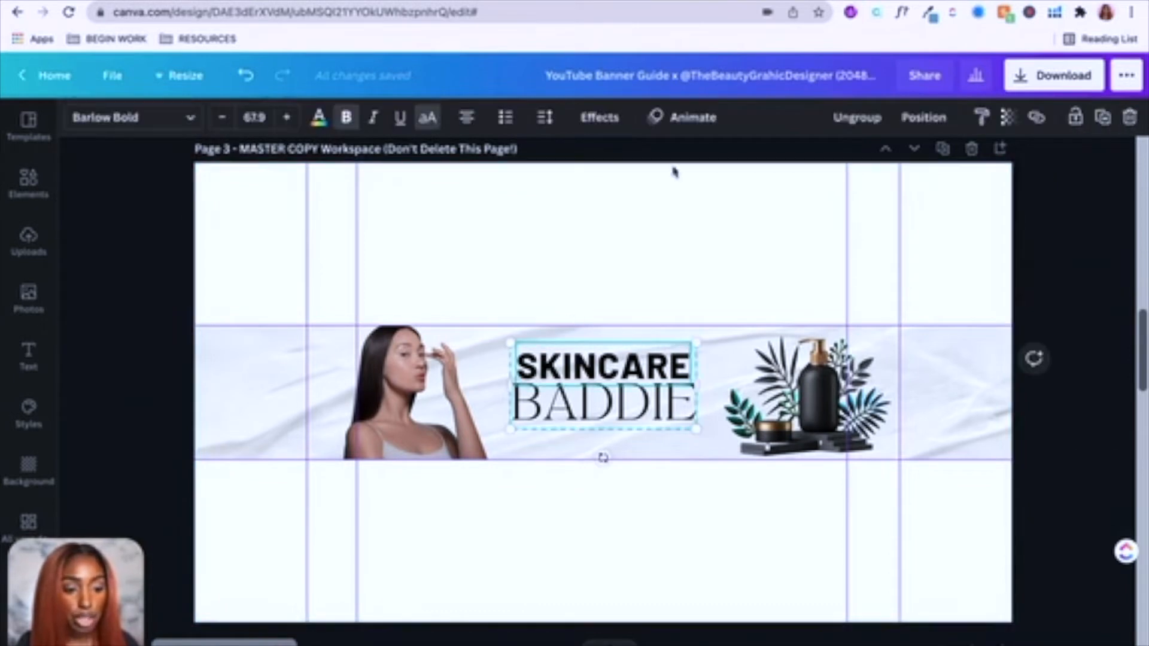
left_click(599, 117)
left_click(170, 330)
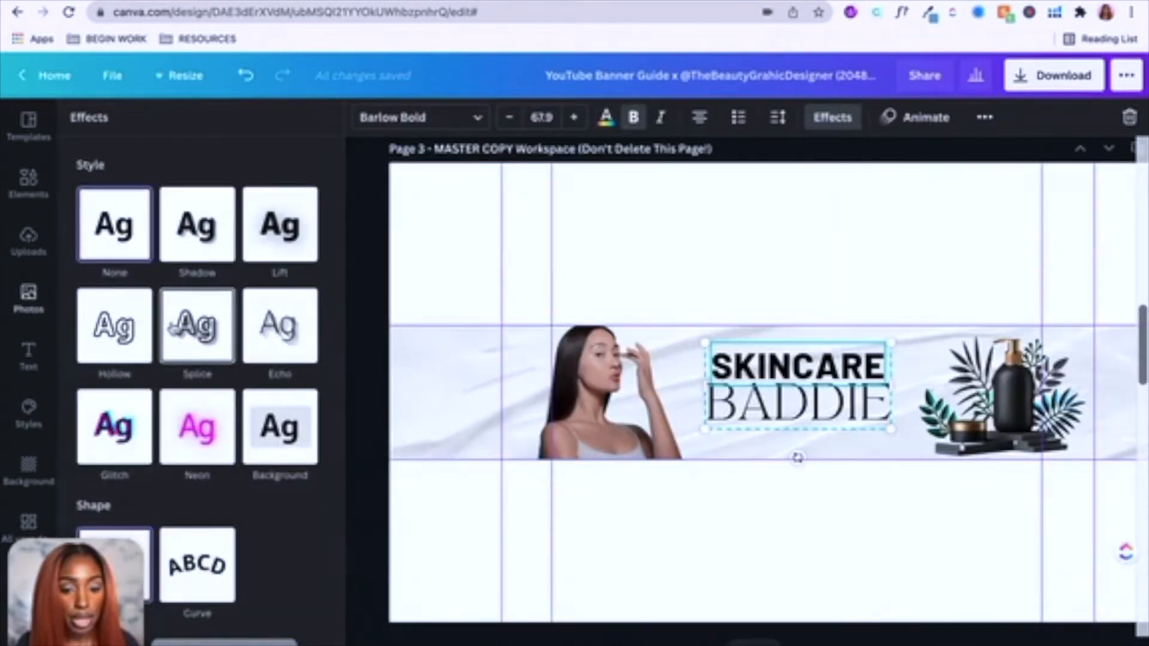
left_click(125, 421)
left_click_drag(125, 421, 89, 421)
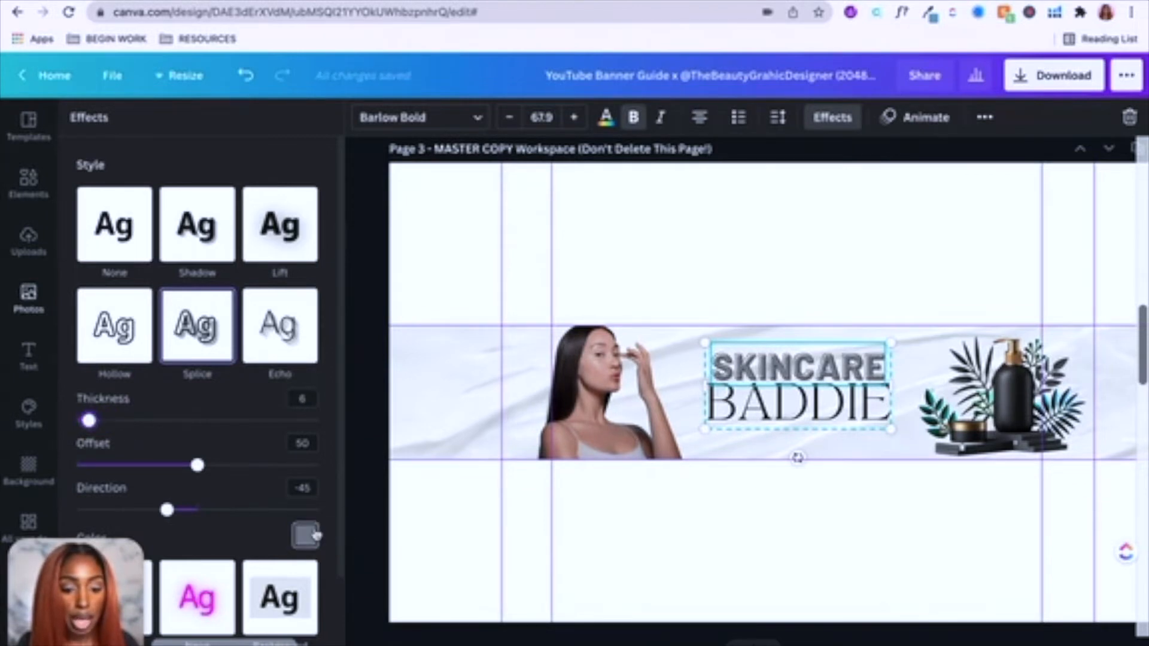
left_click(305, 535)
left_click(209, 303)
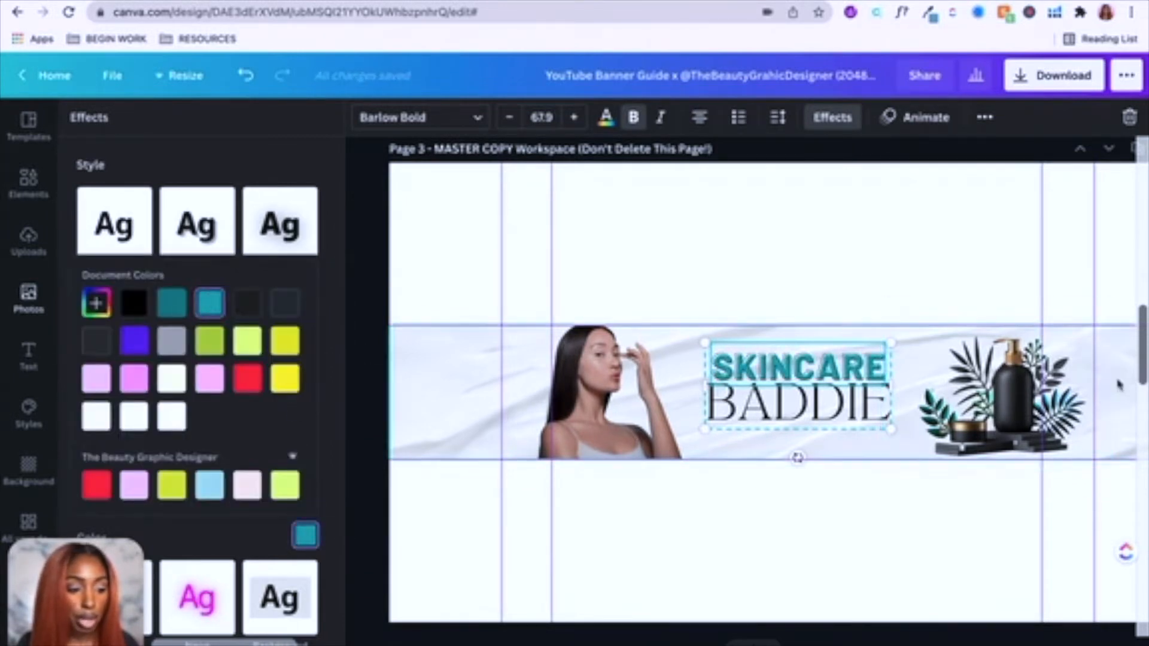
left_click(749, 527)
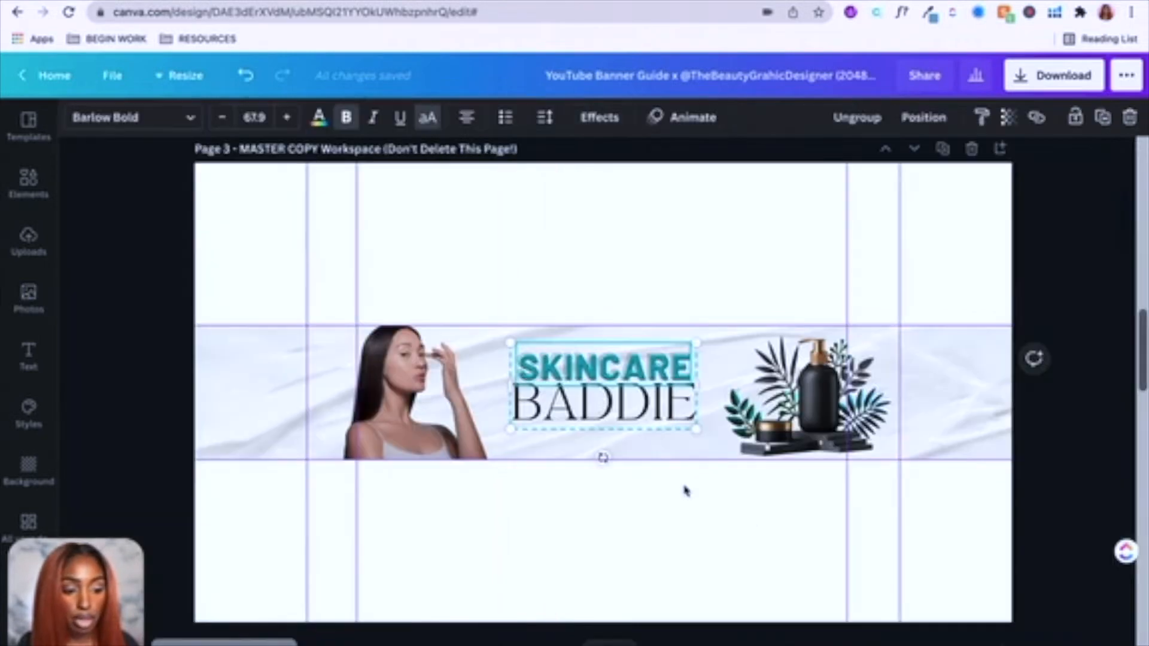
left_click(780, 484)
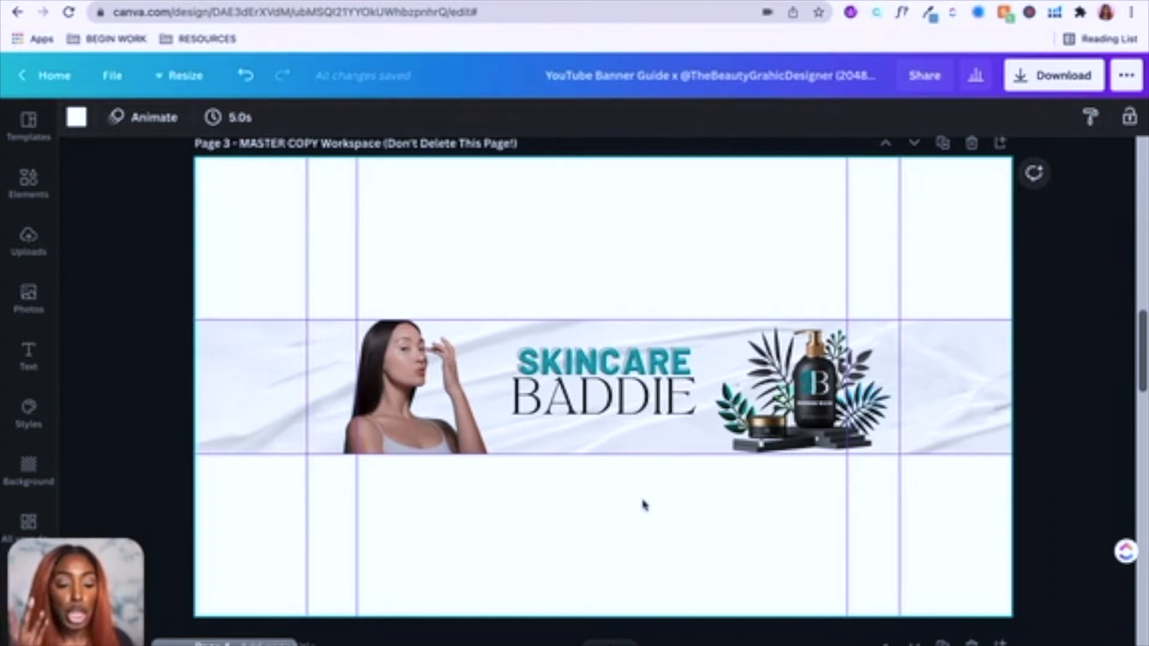
Step: Paste the teal rectangle and resize it into a thin strip, about 48 high, spanning the page width along the lower horizontal guide
key("super+v")
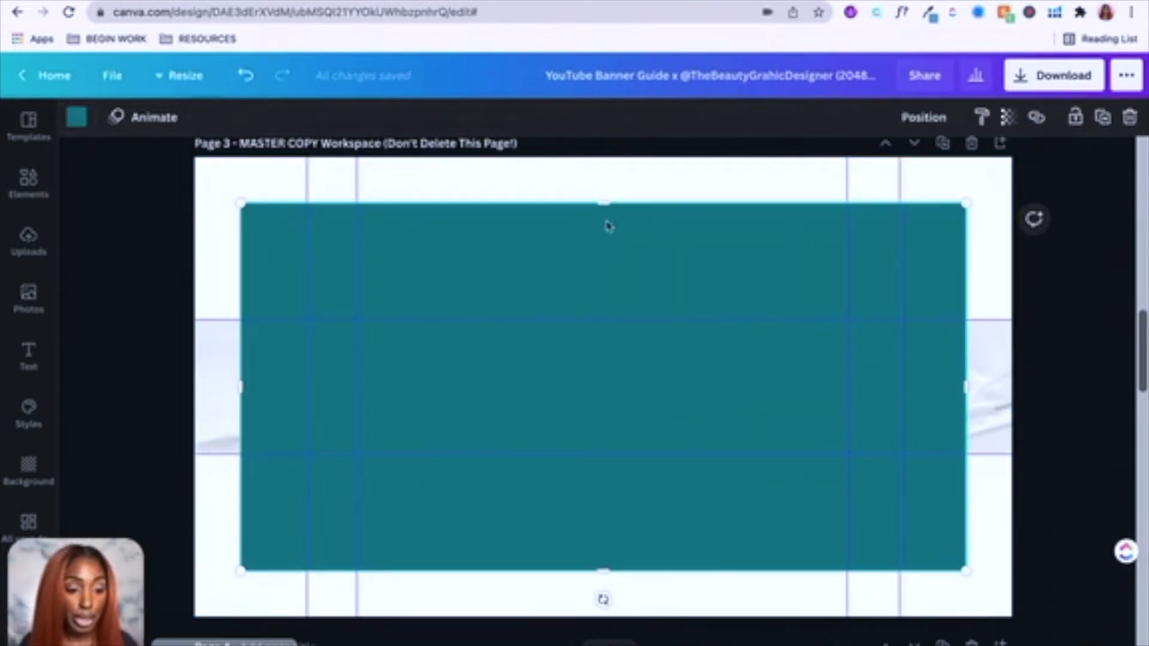
left_click_drag(606, 205, 602, 447)
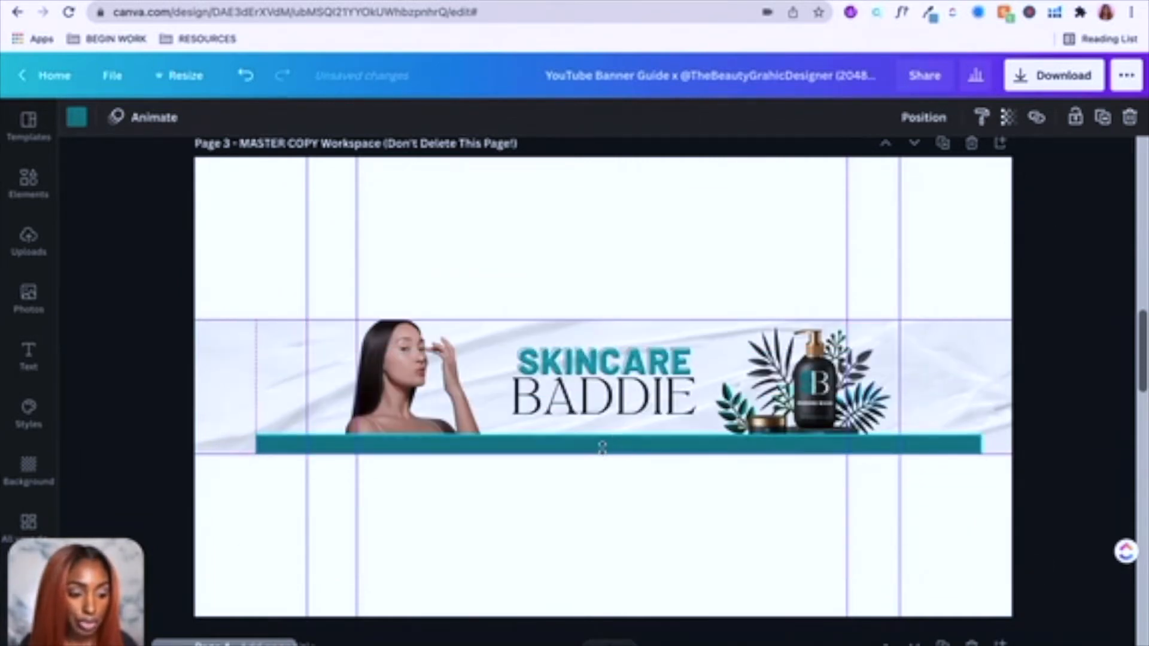
left_click_drag(251, 443, 193, 444)
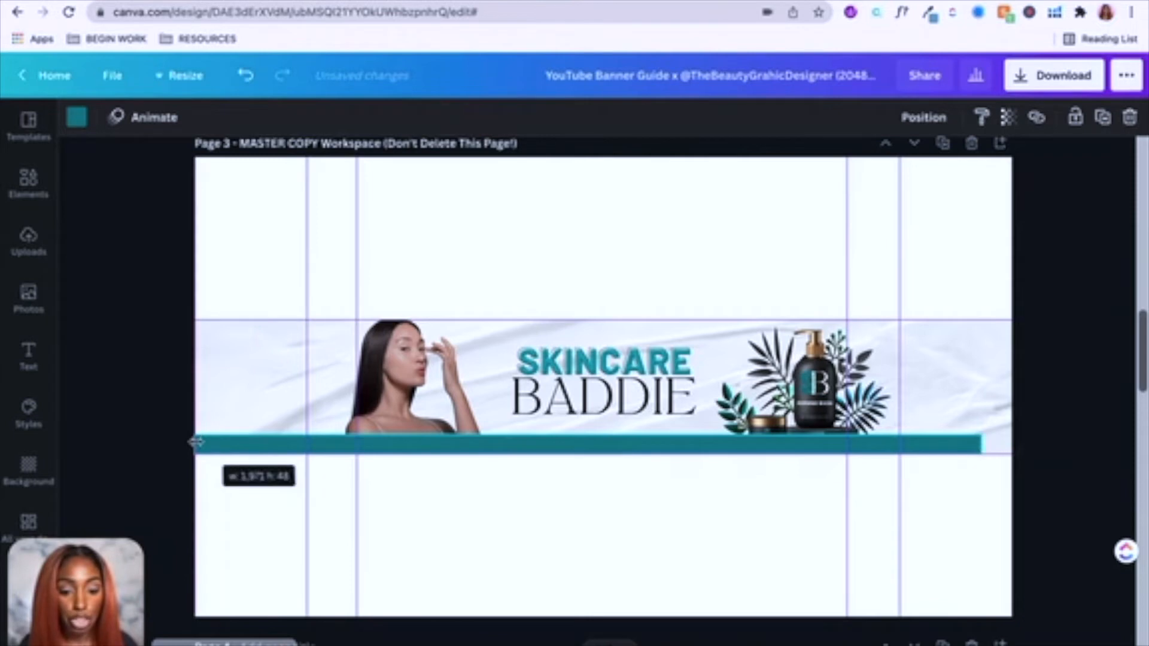
left_click_drag(983, 446, 1013, 448)
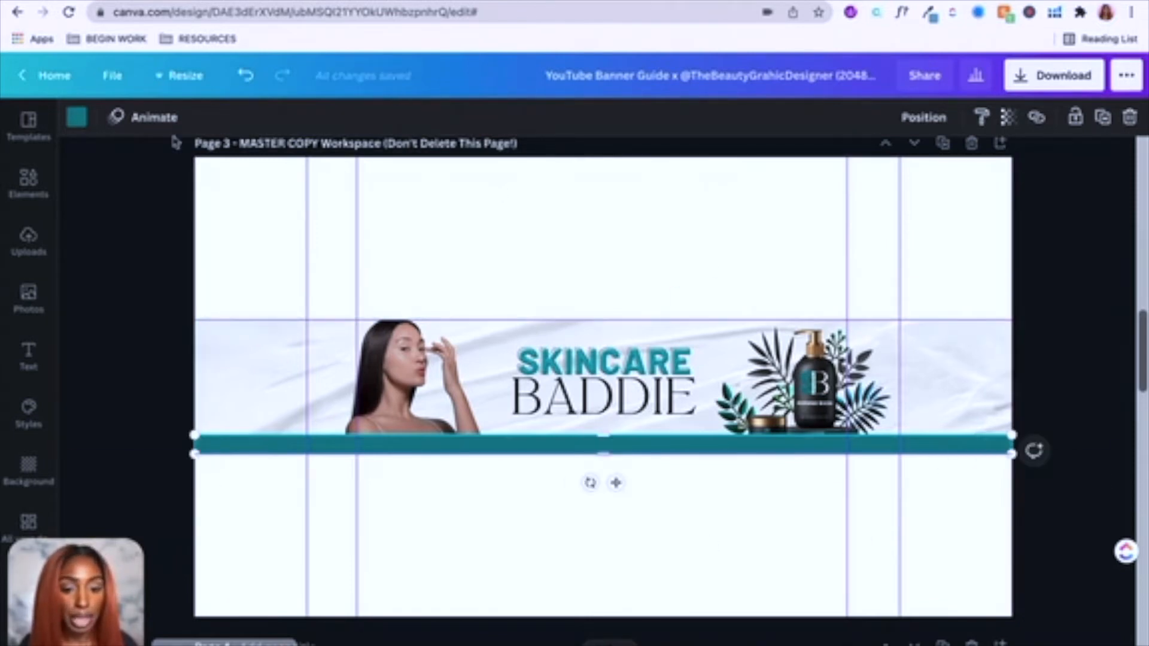
Step: Recolour the strip along the lower guide with the dark charcoal from the product image's photo colours
left_click(77, 117)
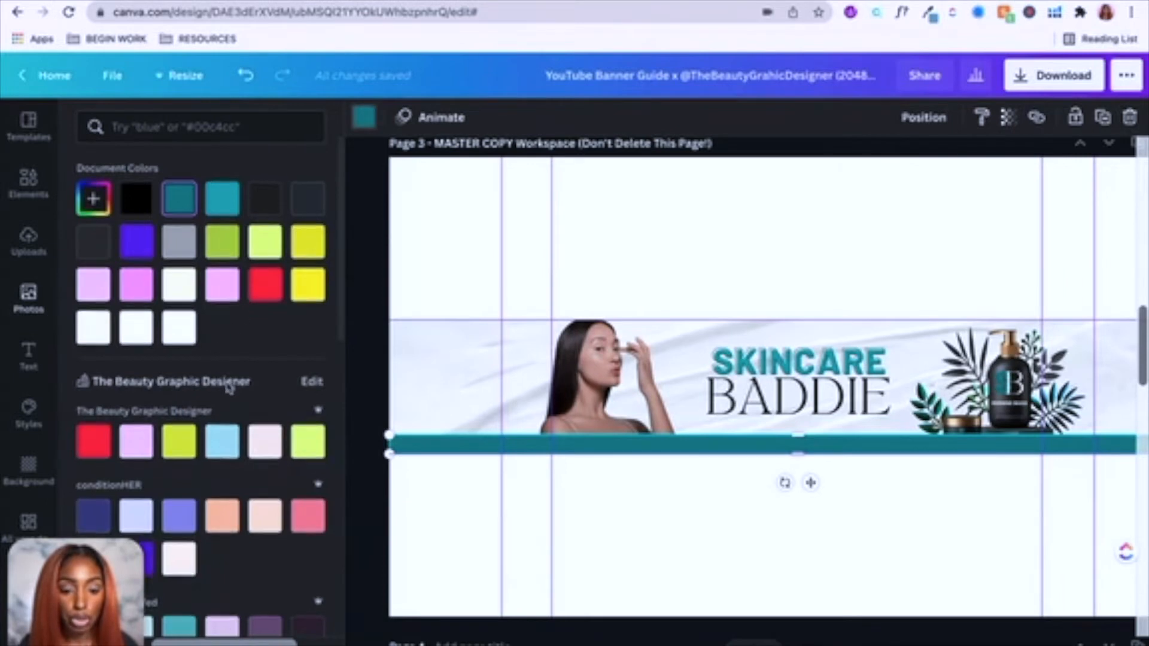
scroll(228, 388, "down", 10)
scroll(228, 388, "down", 3)
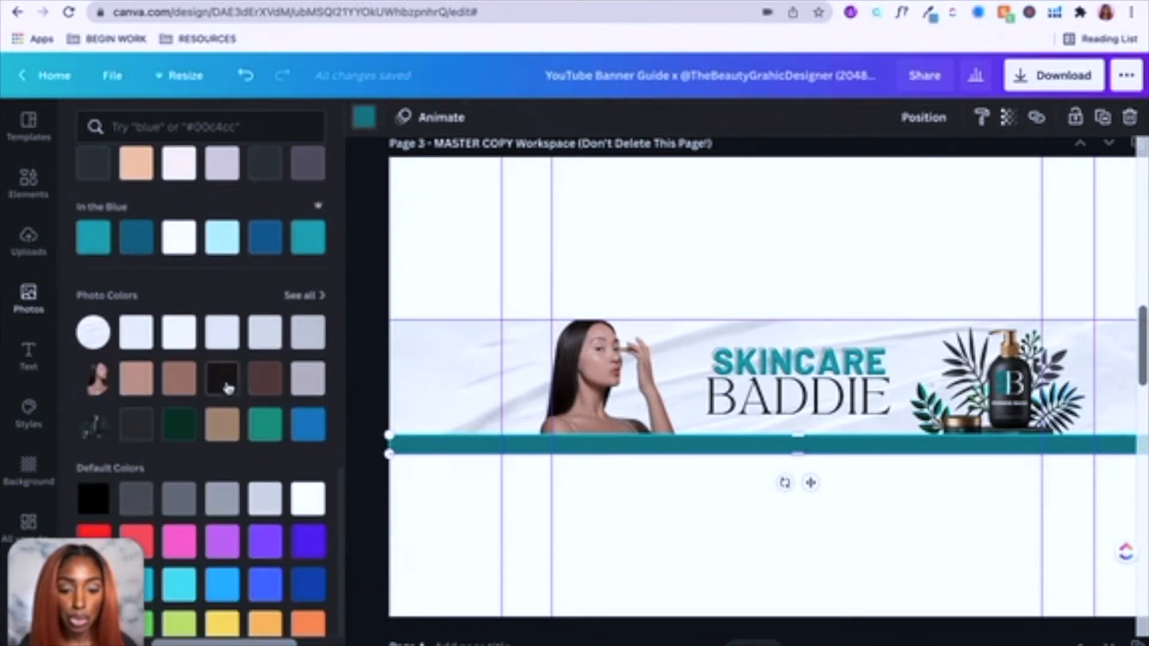
left_click(296, 299)
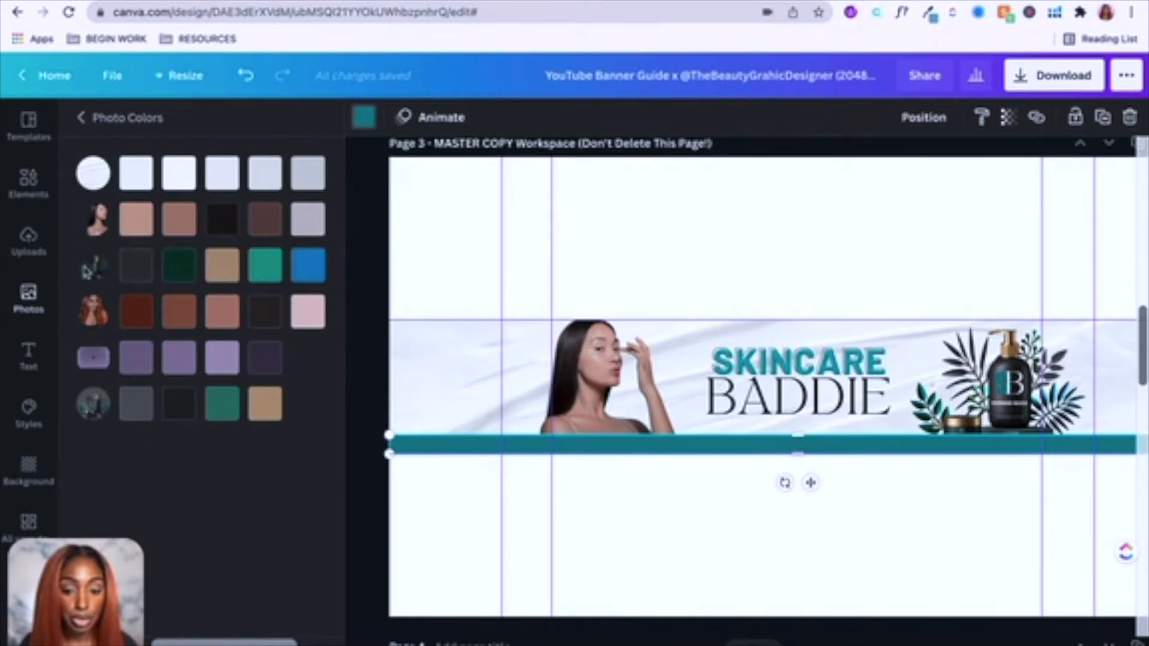
left_click(133, 268)
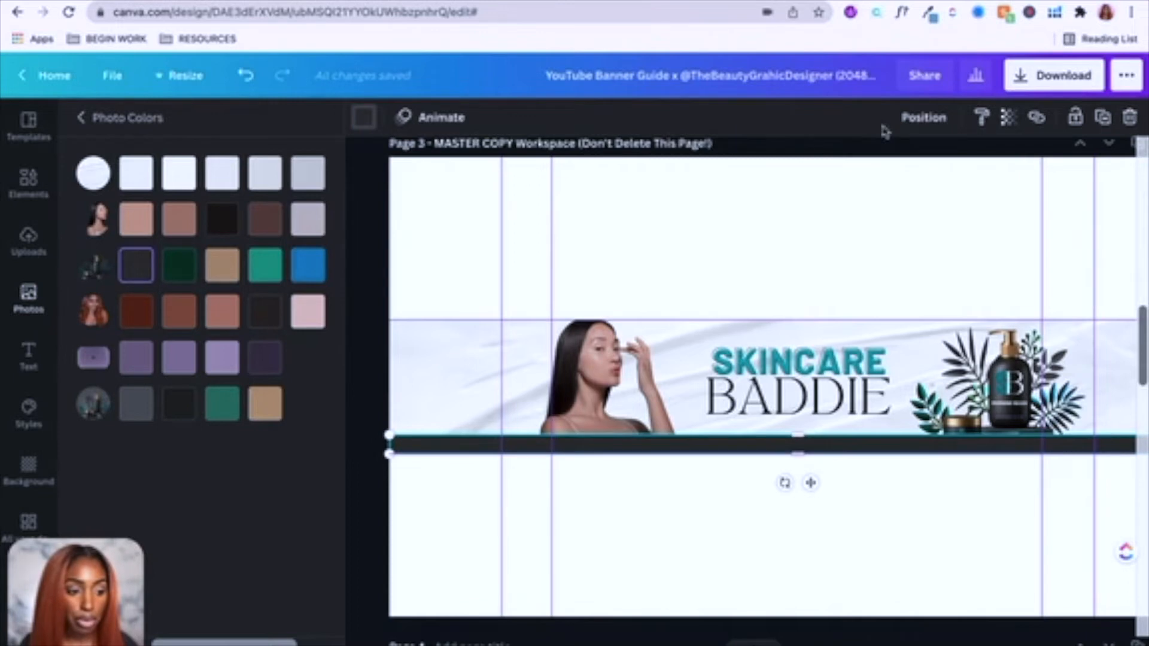
Step: Layer the charcoal strip in front of the texture background but behind the woman and product cutouts
left_click(923, 117)
left_click(876, 199)
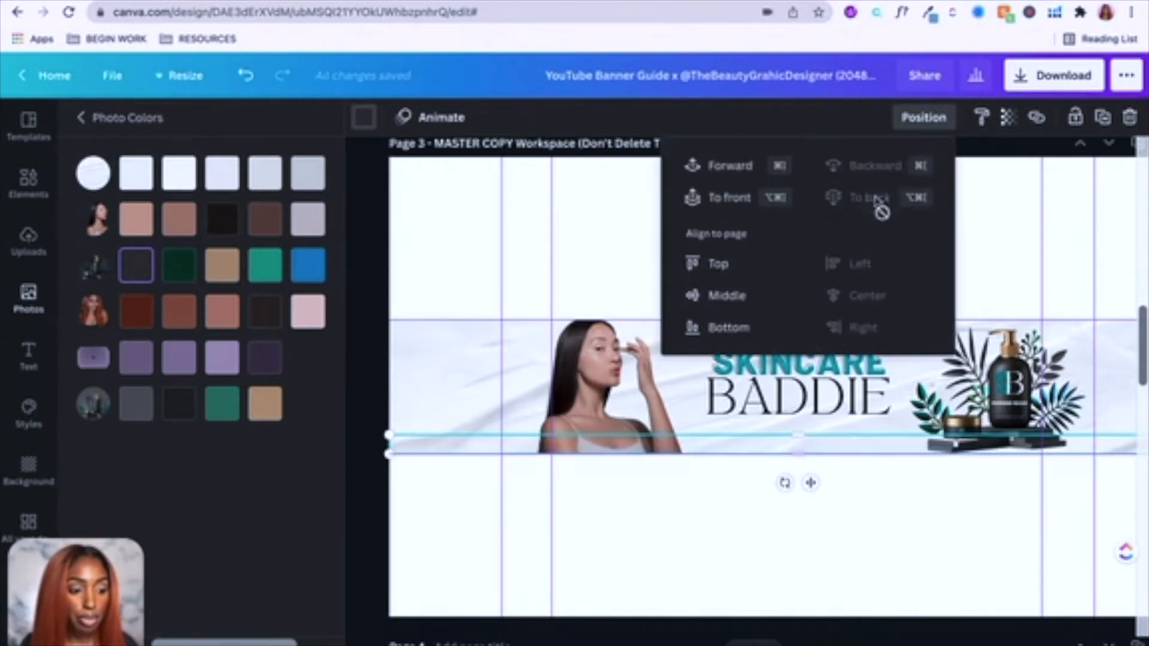
left_click(725, 165)
left_click(725, 165)
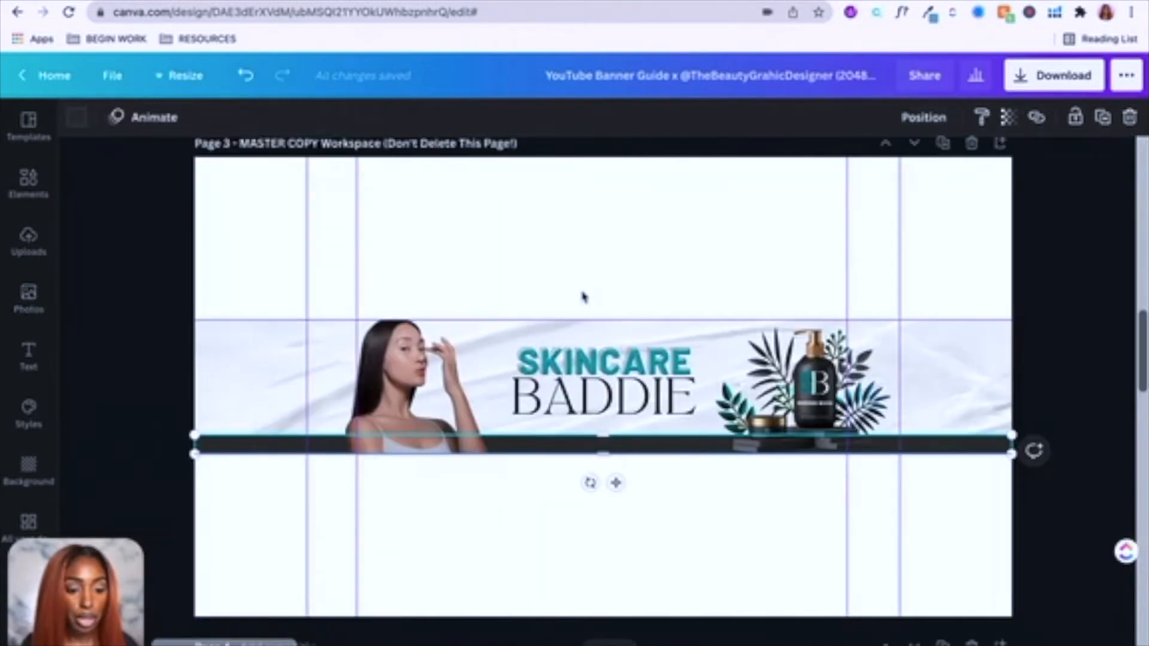
left_click(630, 238)
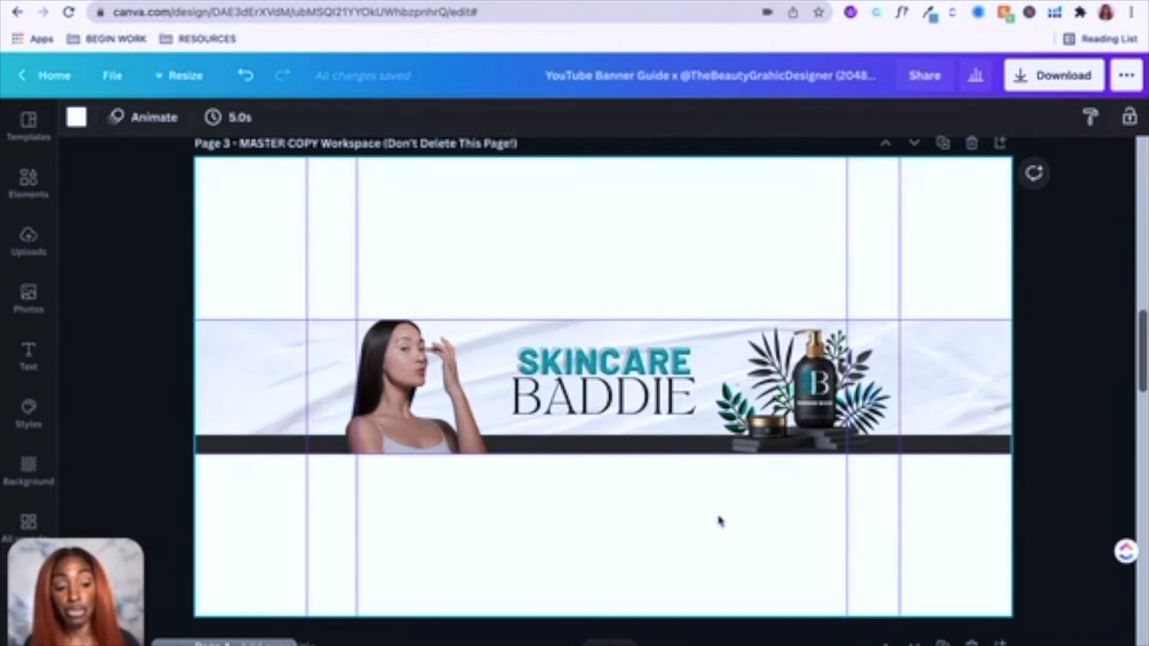
Step: Add a three-line text box reading "15% OFF YOUR 1ST ORDER!"
type("t")
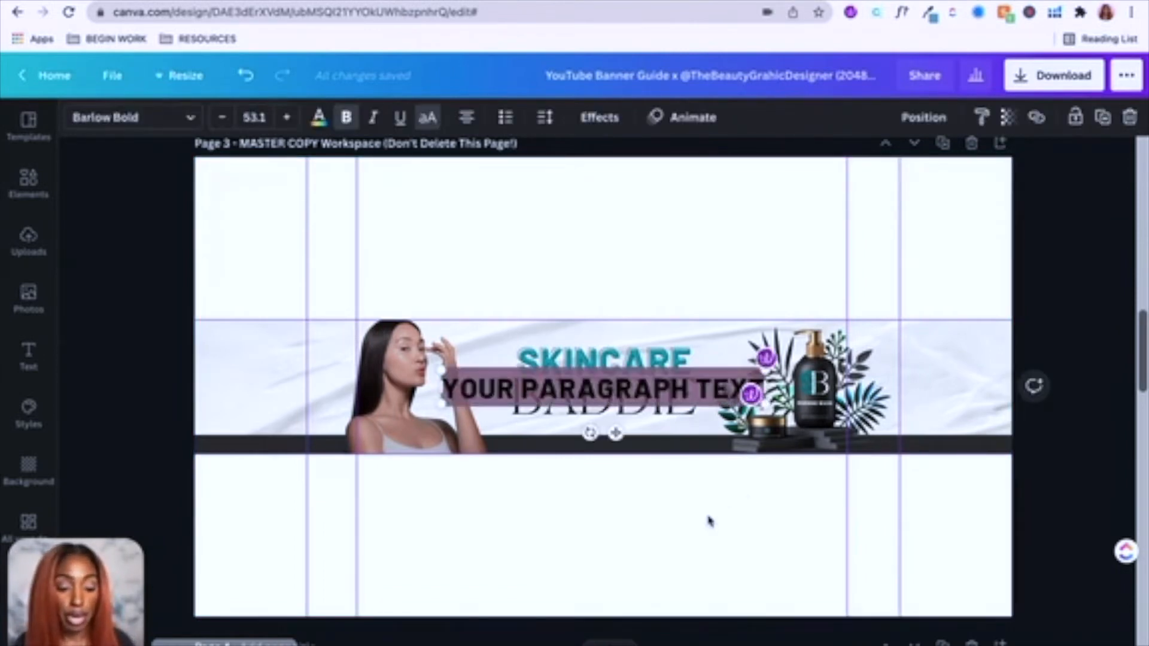
type("15% OFF")
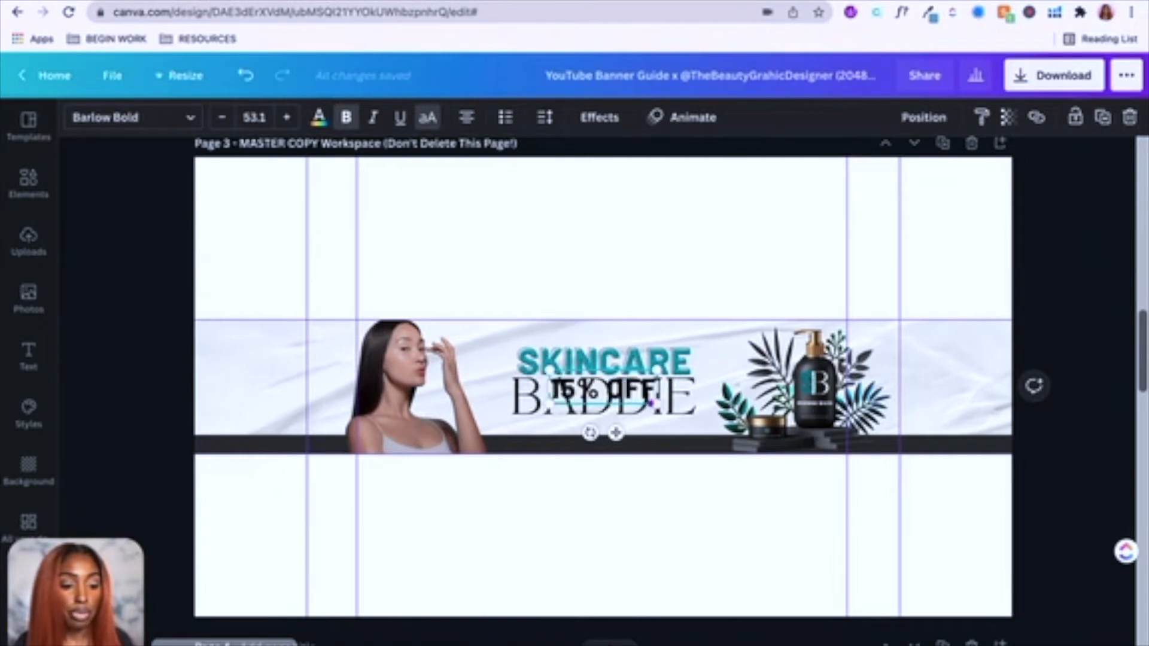
type(" YOUR 1S")
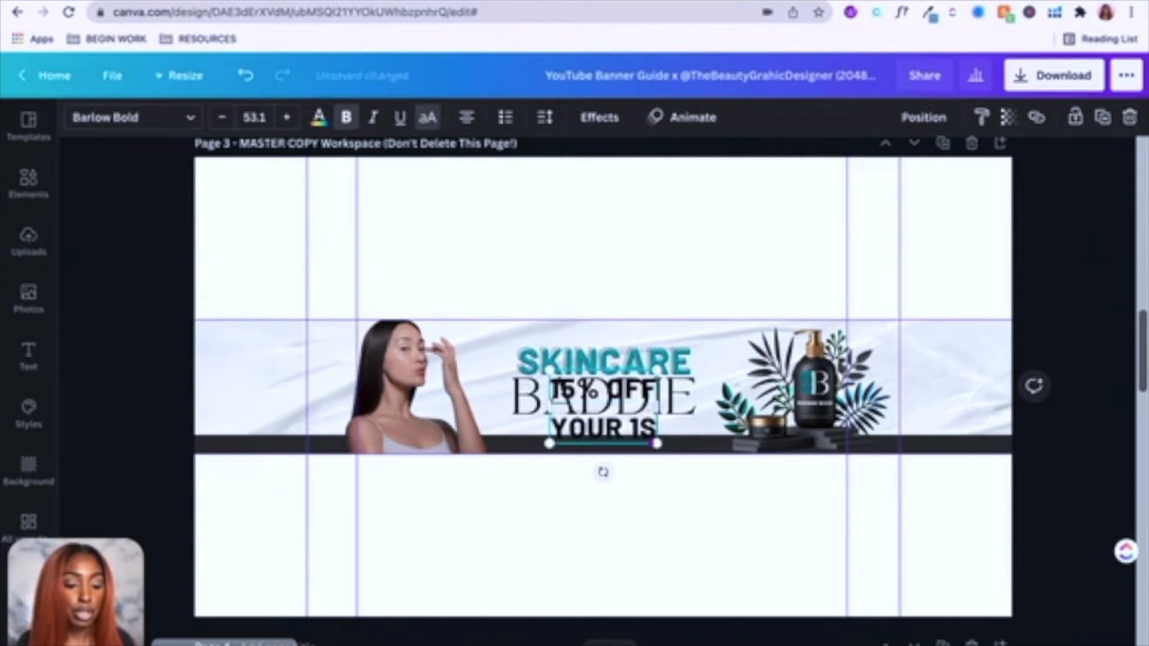
type("T ORDER!")
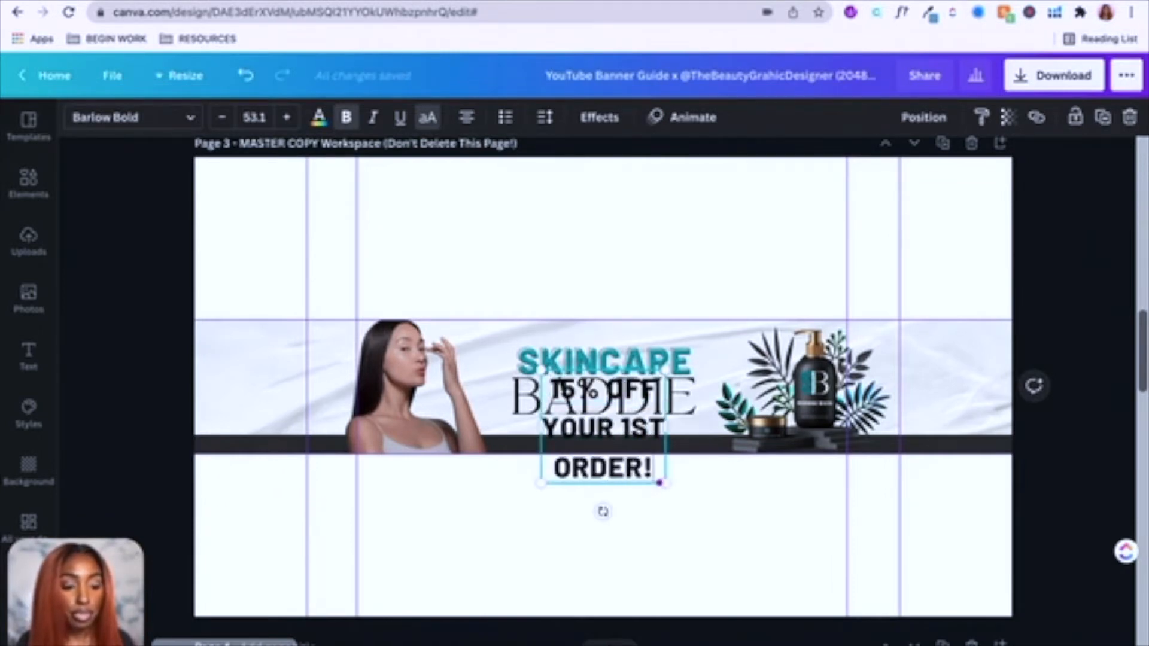
Step: Place the discount text to the right of the outer right guide at font size 23.1 and set its line spacing to 0.98
left_click(656, 526)
left_click_drag(592, 466, 963, 365)
left_click_drag(984, 344, 950, 368)
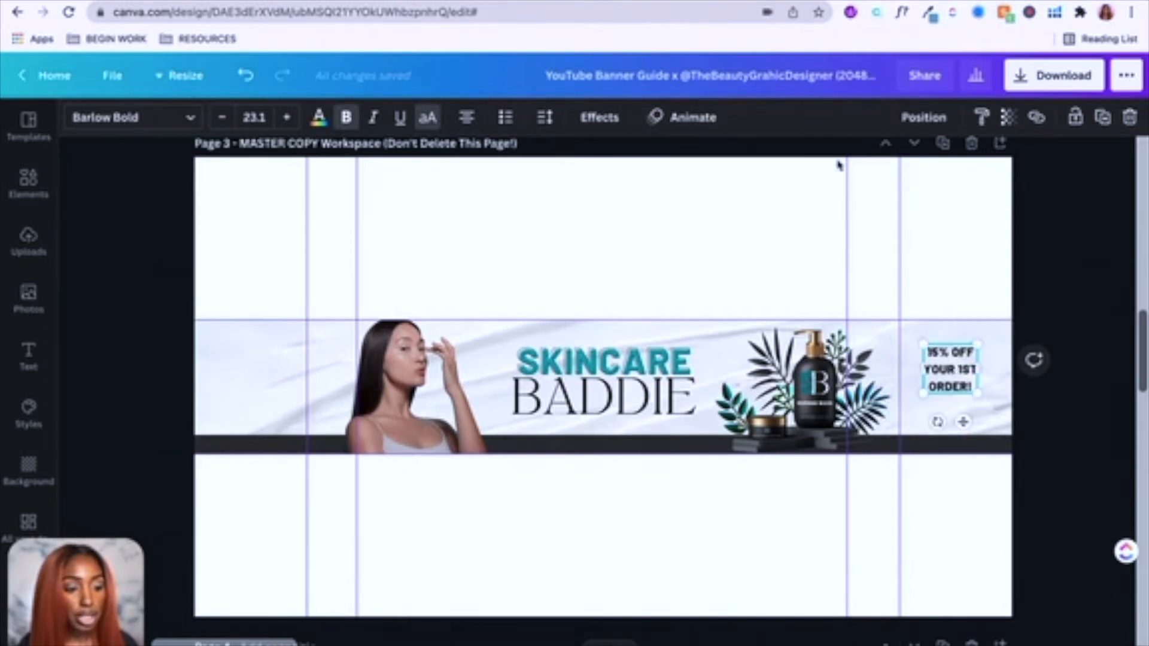
left_click(542, 118)
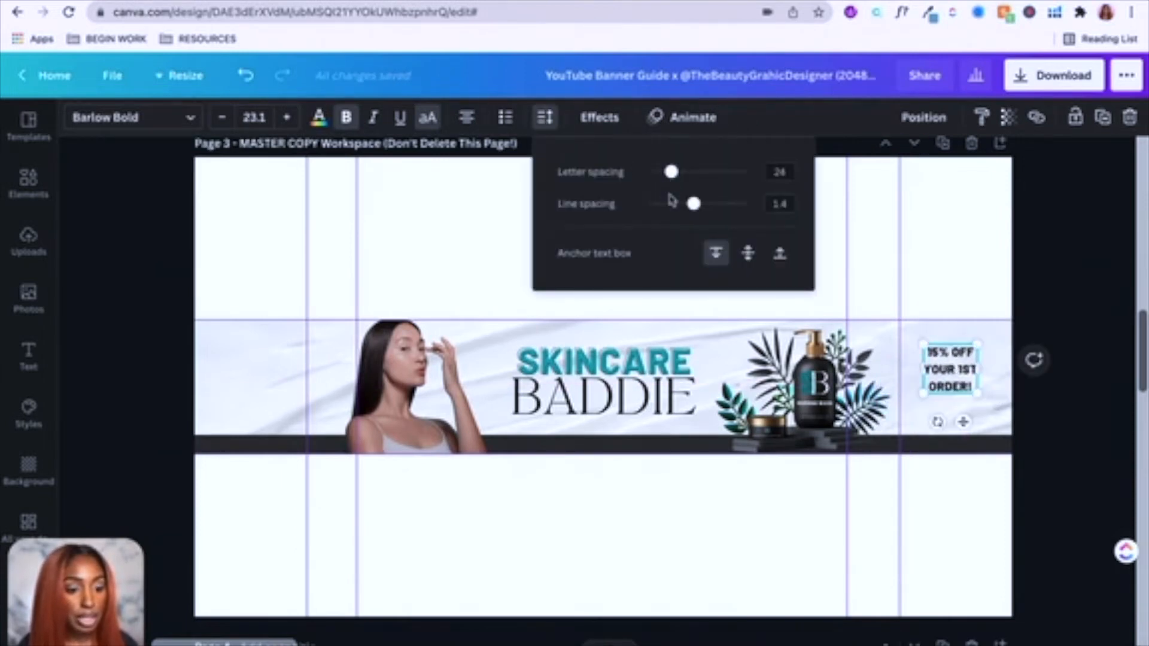
left_click(672, 206)
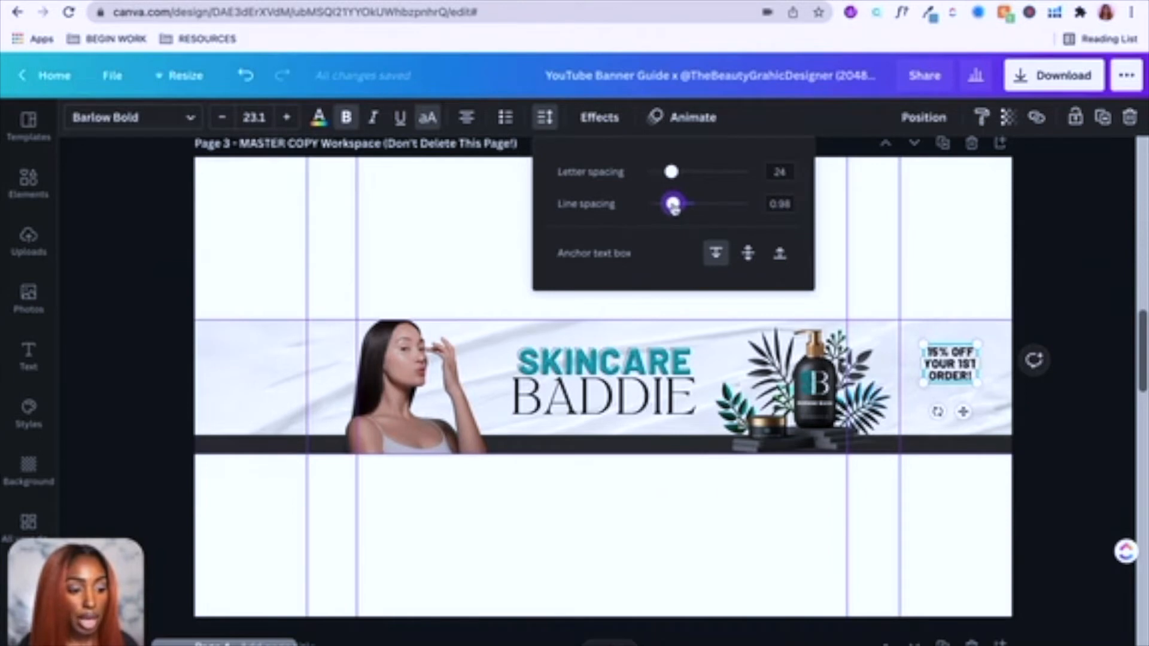
Step: Search the elements library for "arrow"
left_click(956, 503)
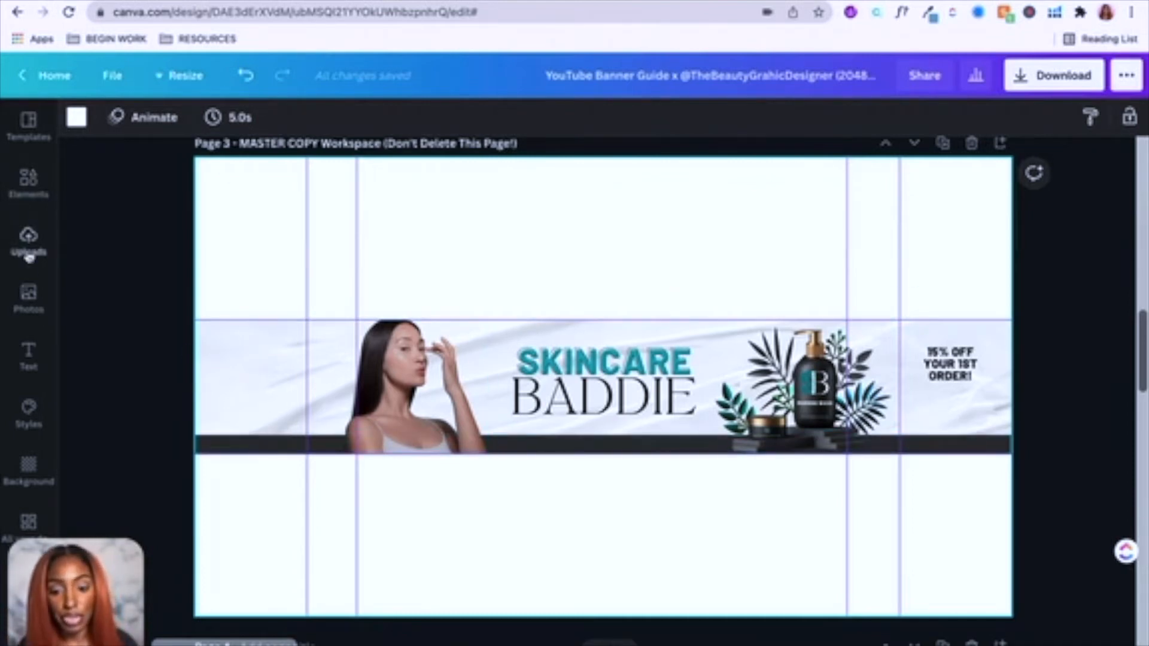
left_click(29, 182)
left_click(199, 127)
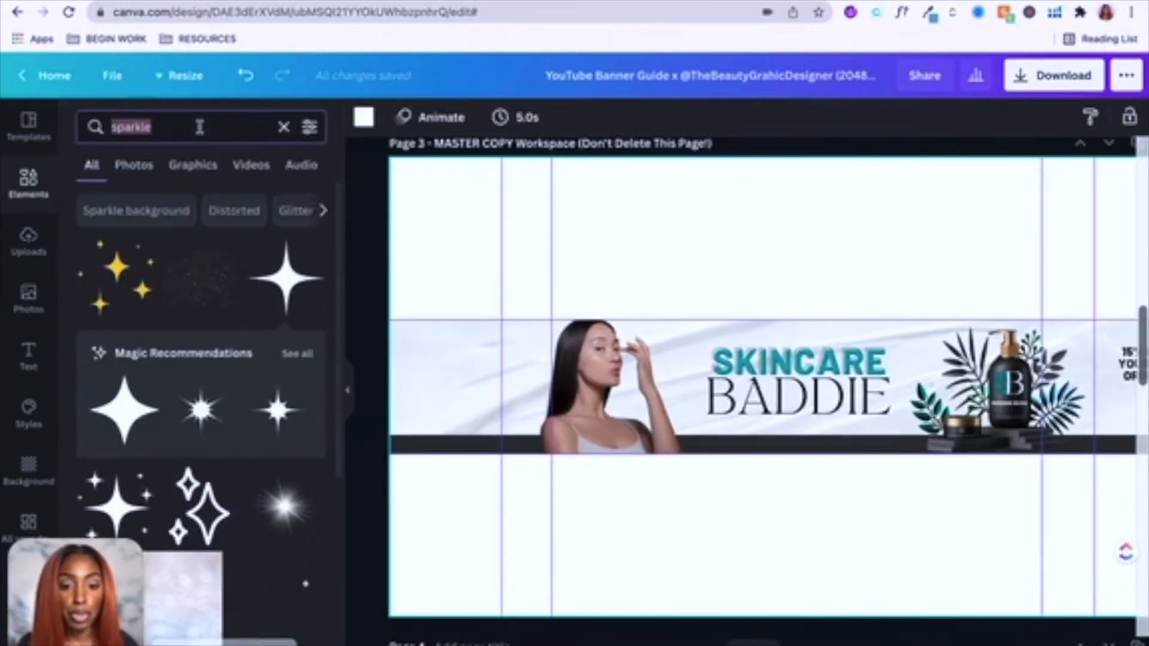
type("arrorw")
key("BackSpace")
key("BackSpace")
type("w")
key("Return")
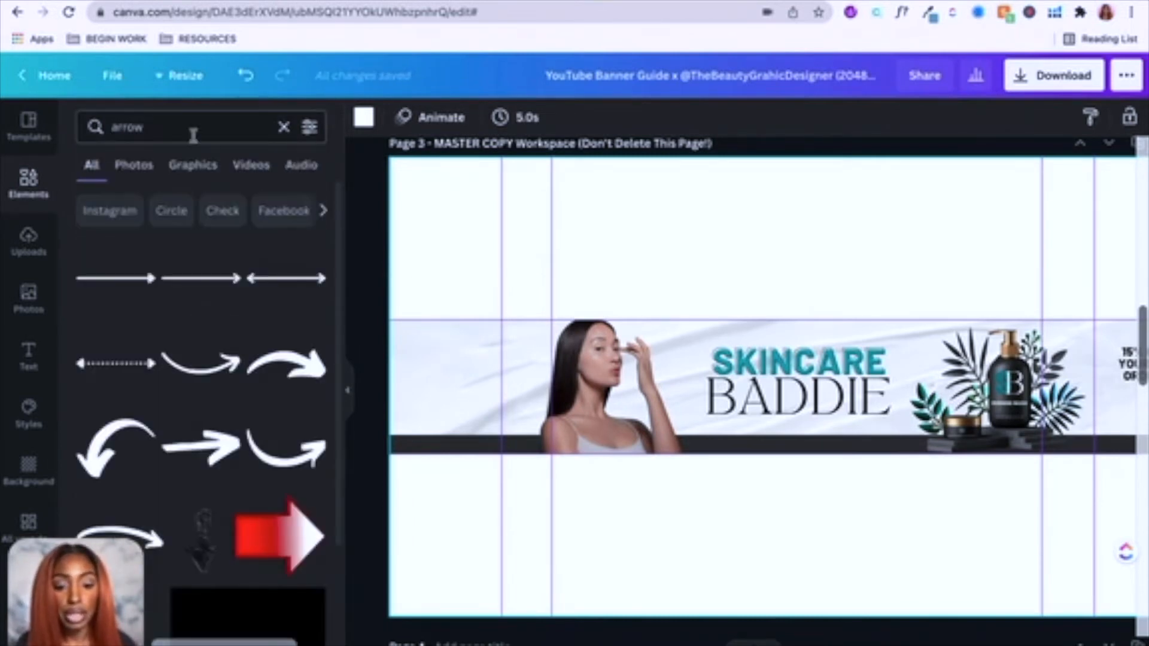
Step: Add the straight, bold, right-pointing arrow graphic with an open arrowhead to the banner page
scroll(126, 400, "down", 6)
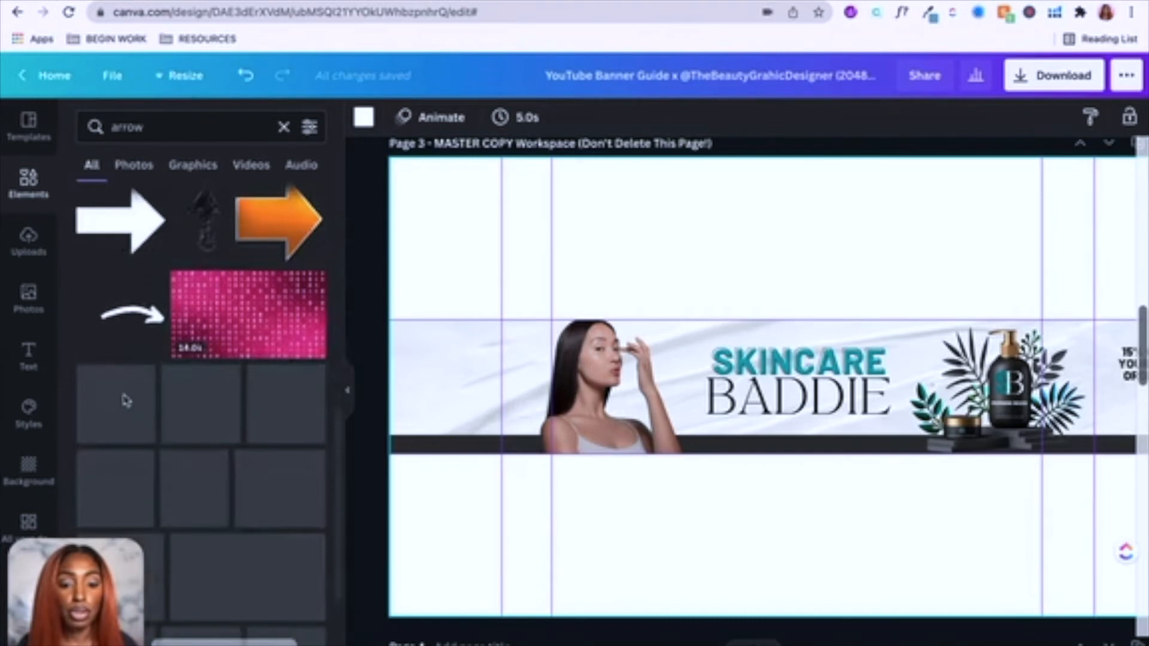
scroll(126, 400, "down", 5)
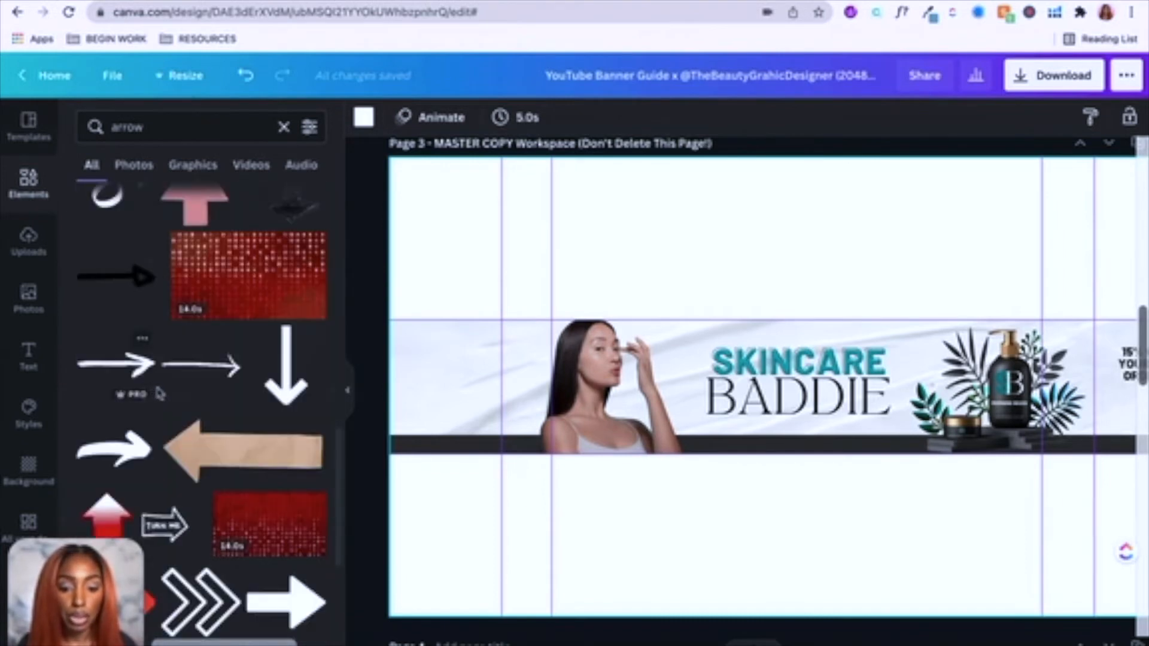
scroll(150, 395, "down", 5)
scroll(155, 396, "down", 3)
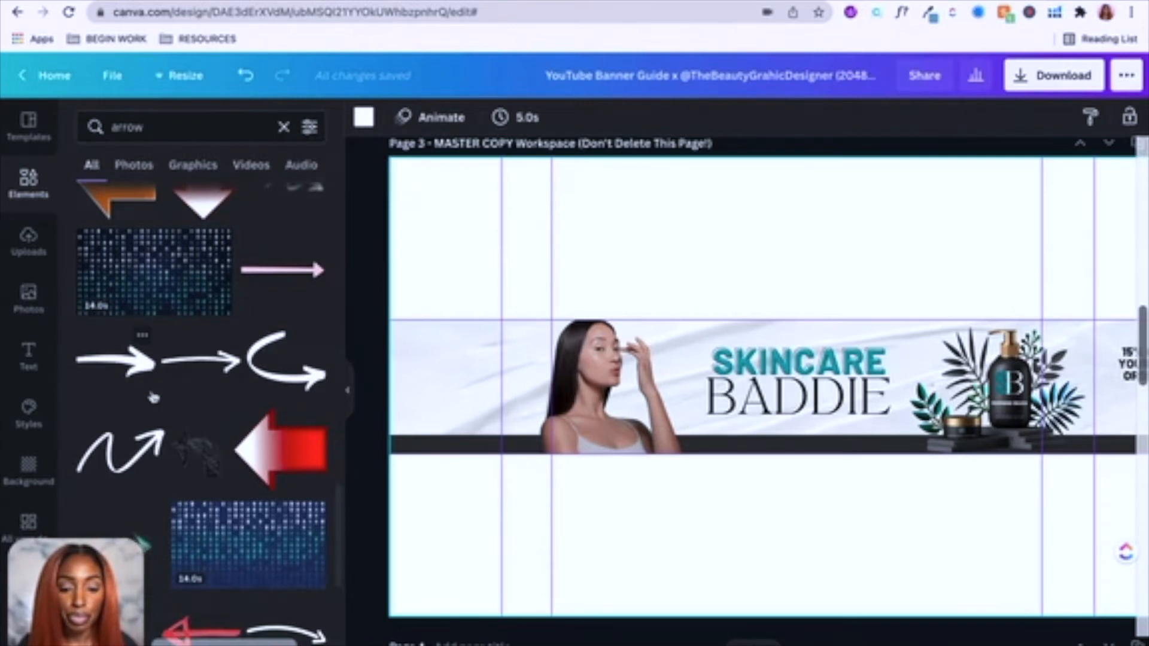
scroll(154, 397, "down", 5)
scroll(154, 400, "down", 5)
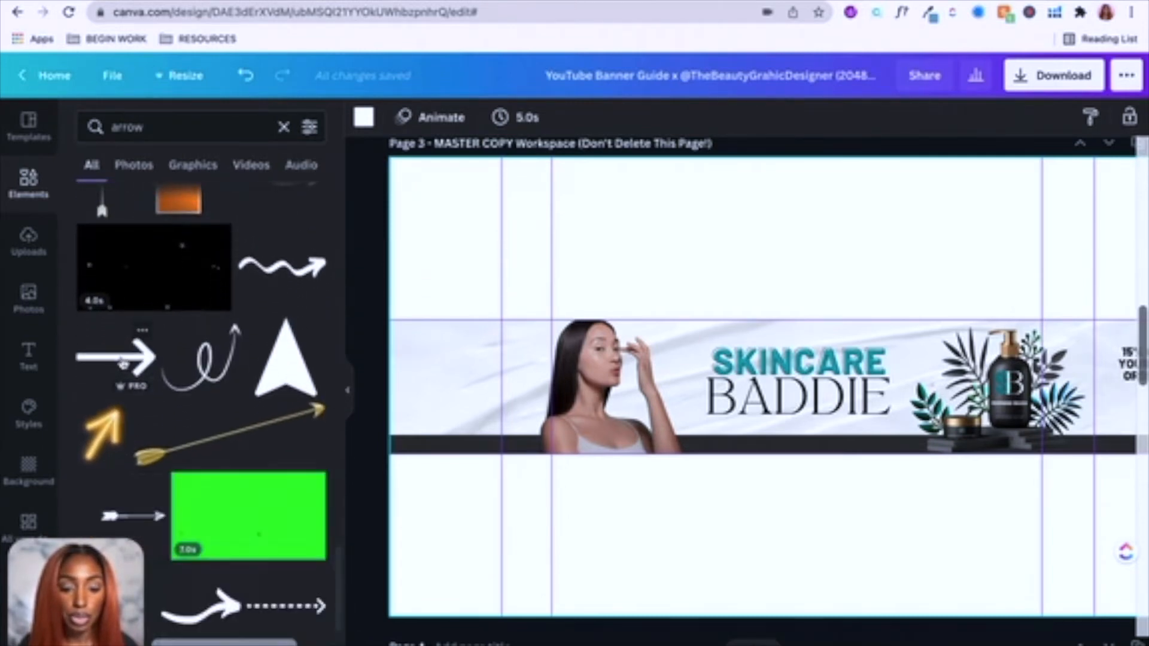
left_click(122, 363)
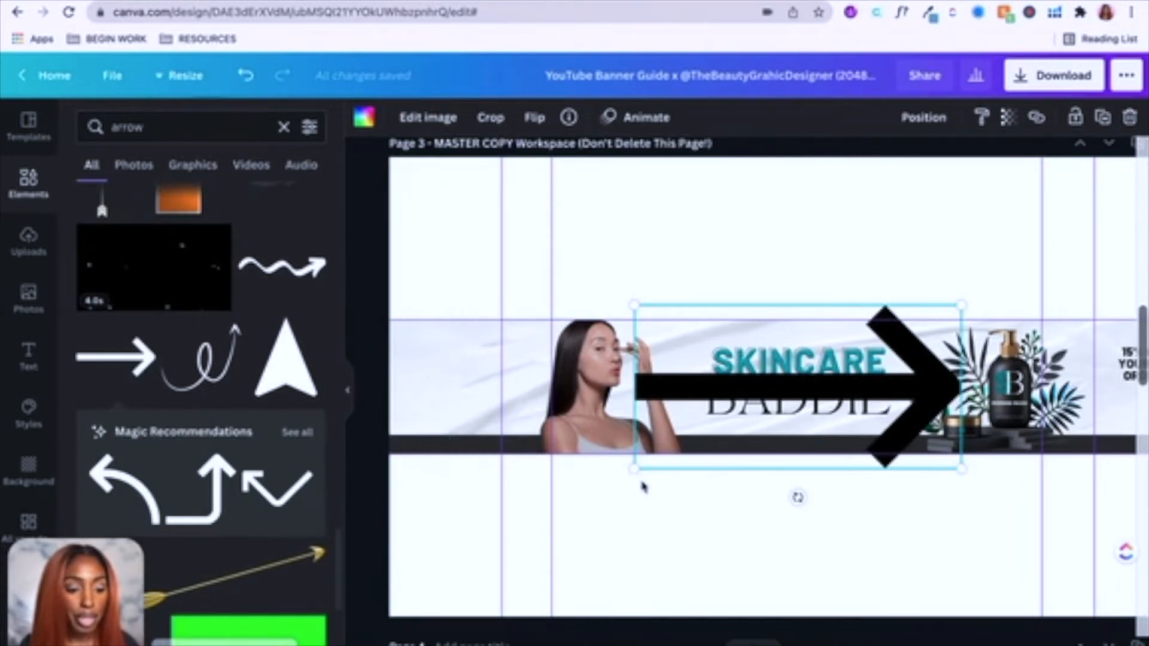
Step: Shrink the arrow, rotate it to point down, and centre it beneath the discount text, with the text raised slightly
left_click_drag(637, 472, 1017, 437)
left_click(912, 484)
left_click(348, 392)
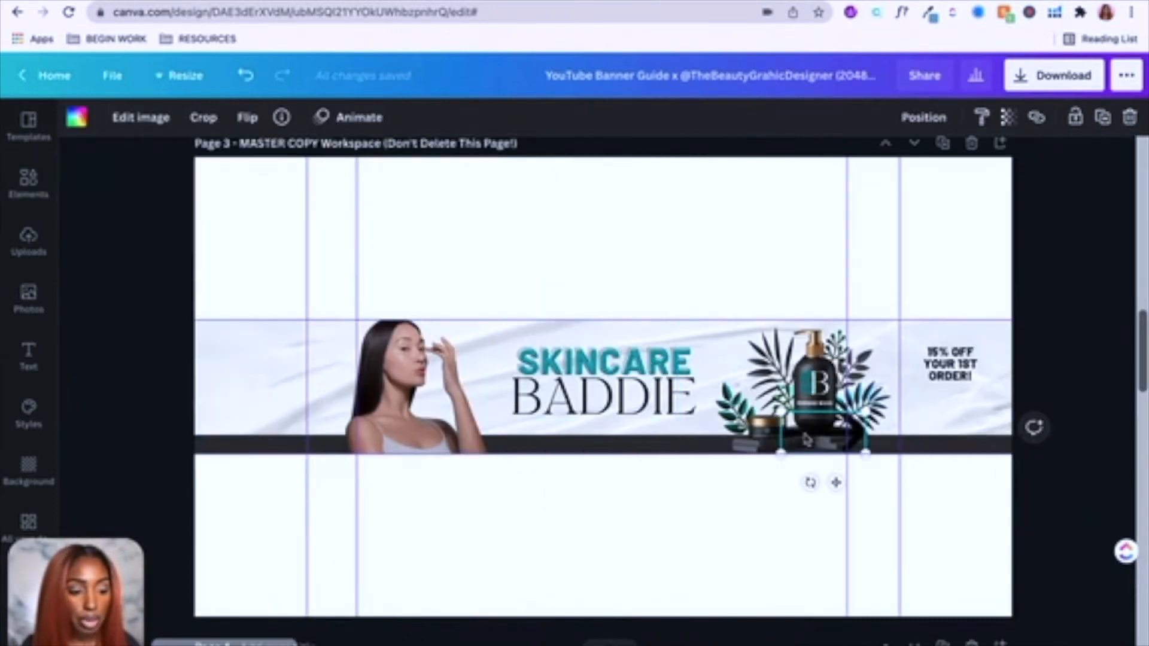
left_click_drag(810, 439, 916, 468)
left_click_drag(963, 506, 912, 412)
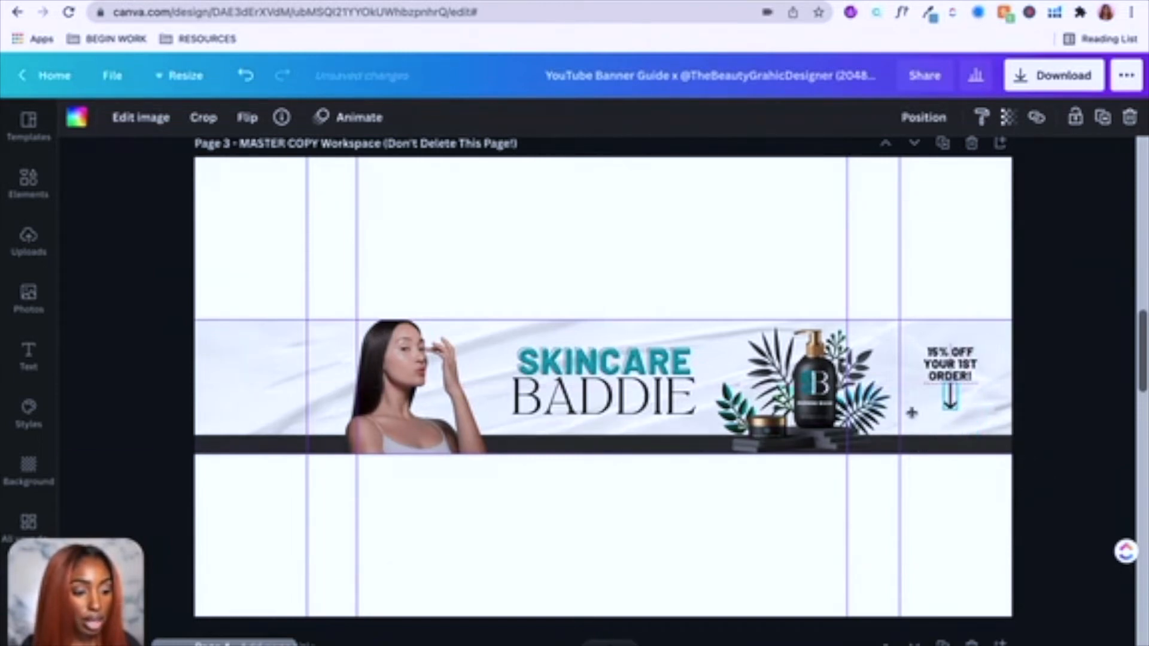
left_click(948, 362)
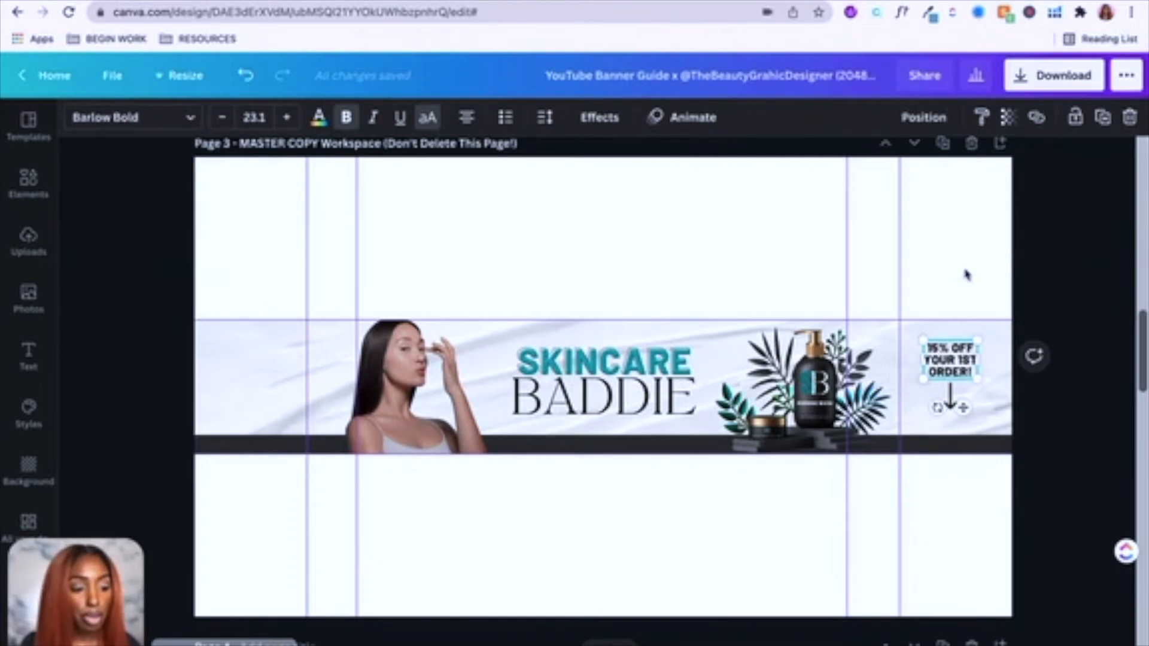
left_click(960, 334)
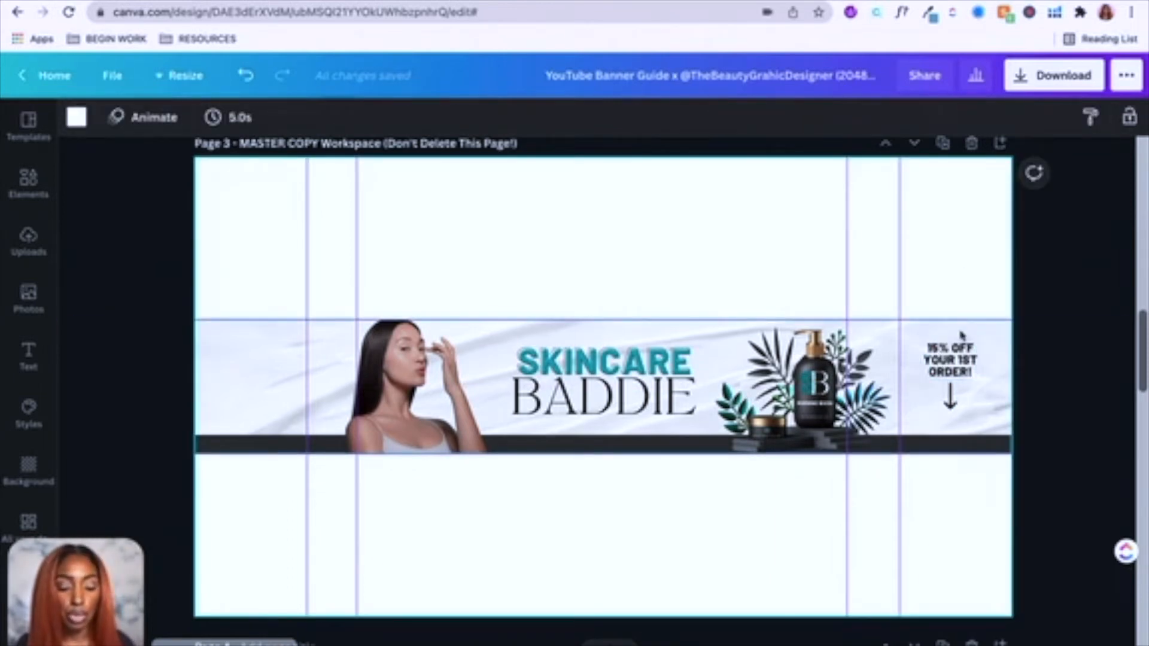
Step: Paste the teal circle, shrink it to badge size and place it behind the discount text
key("ctrl+v")
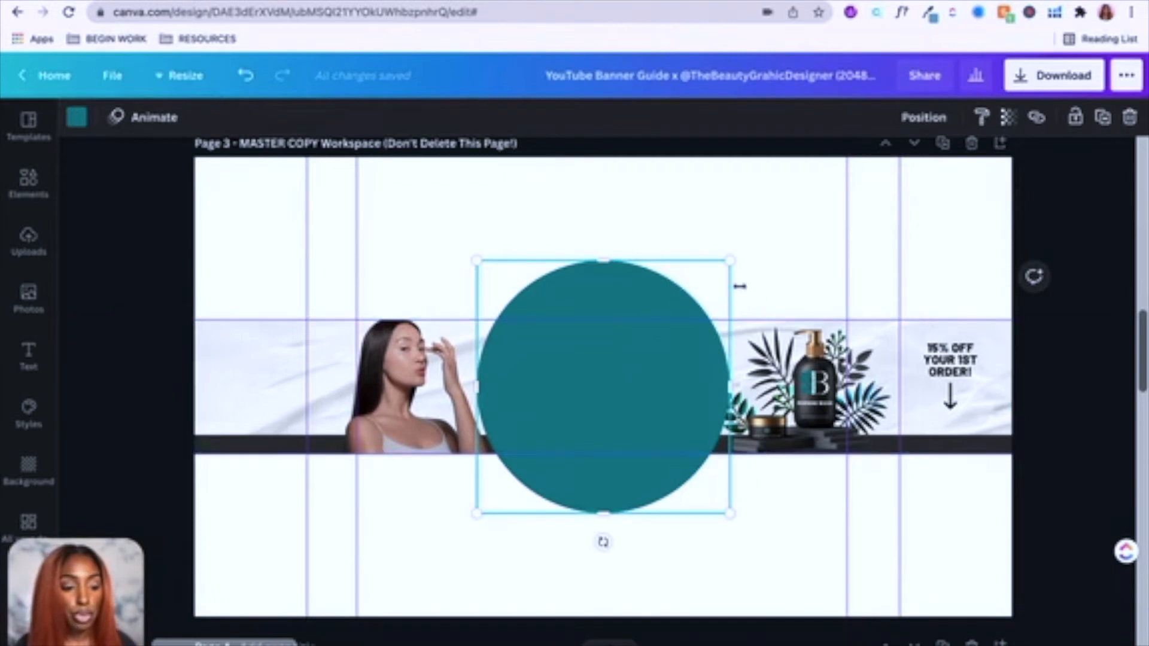
left_click_drag(732, 261, 955, 347)
scroll(967, 449, "up", 1)
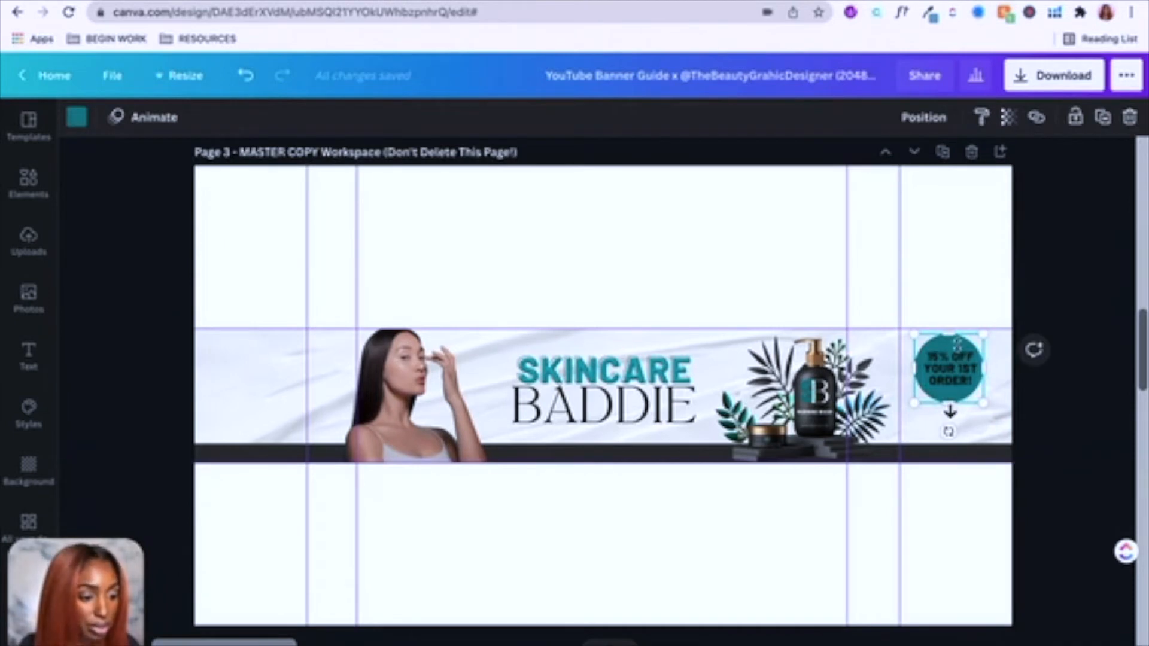
left_click(1079, 311)
left_click(941, 362)
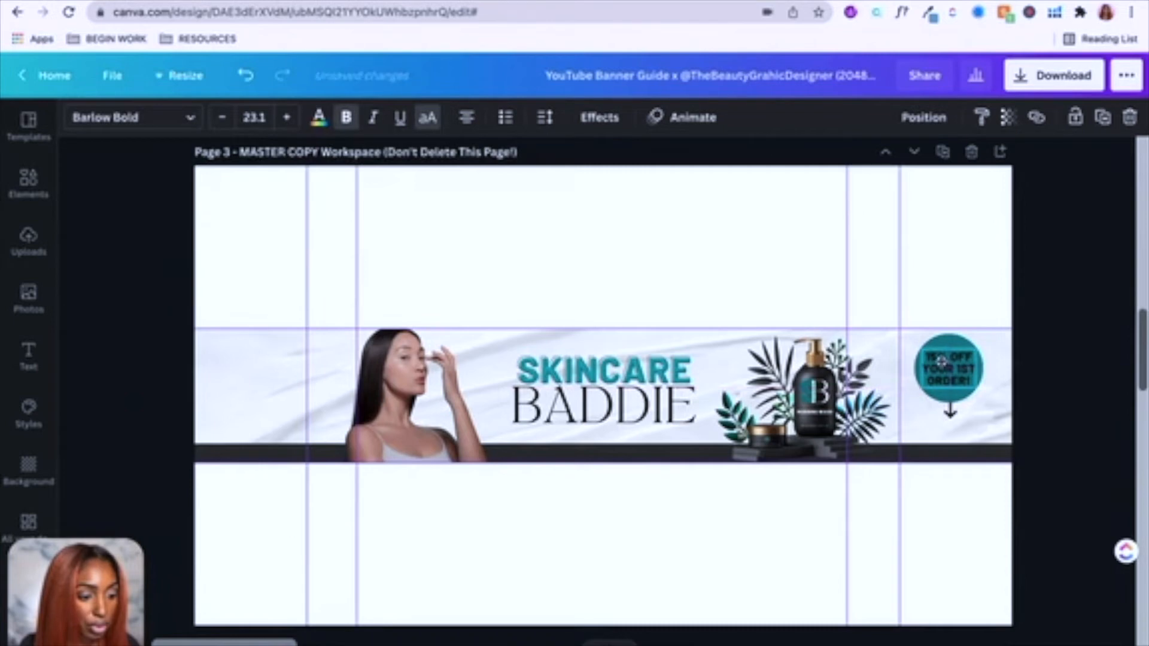
left_click(1062, 378)
left_click(949, 412)
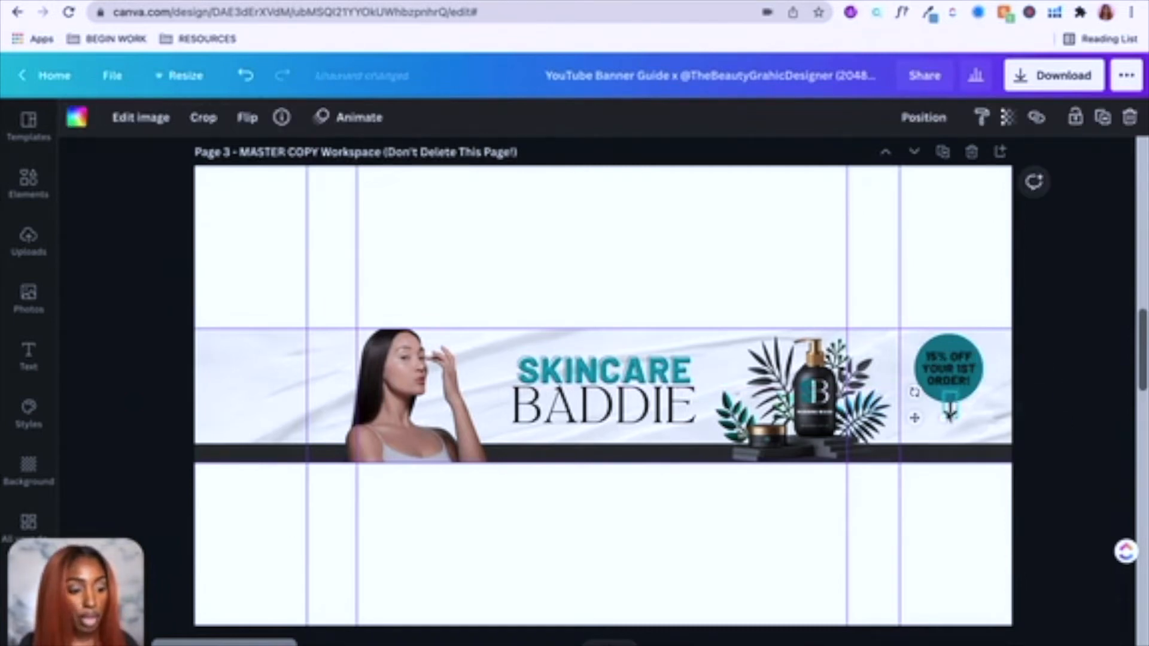
Step: Recolour the discount badge's circle violet-blue and its text white
left_click(955, 345)
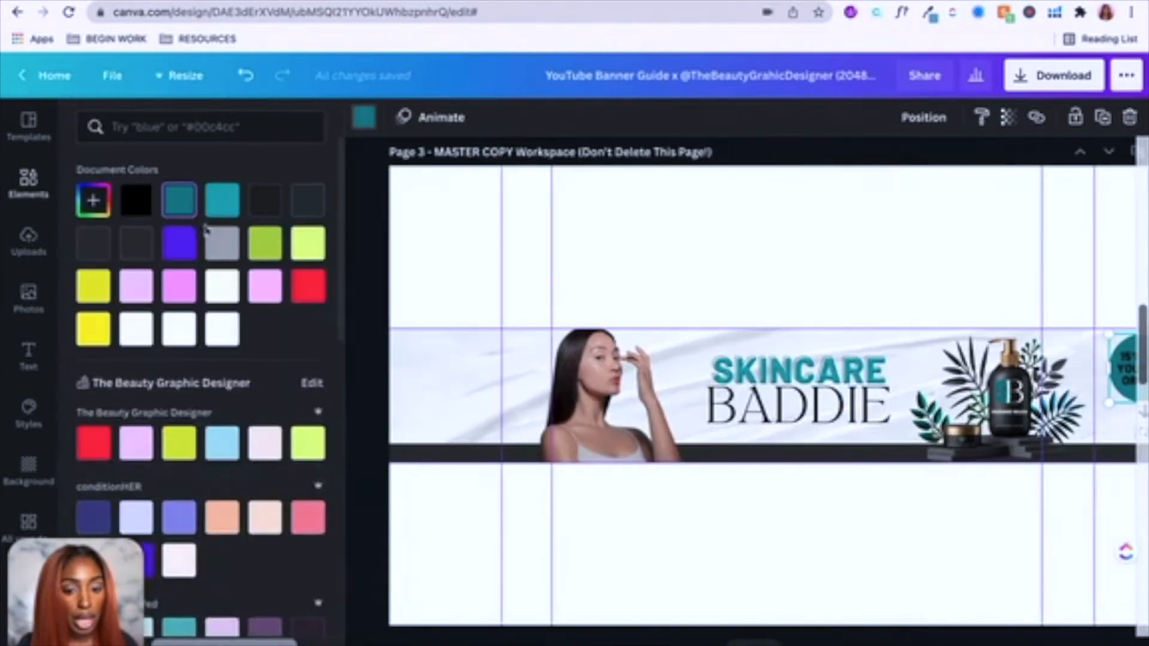
left_click(180, 242)
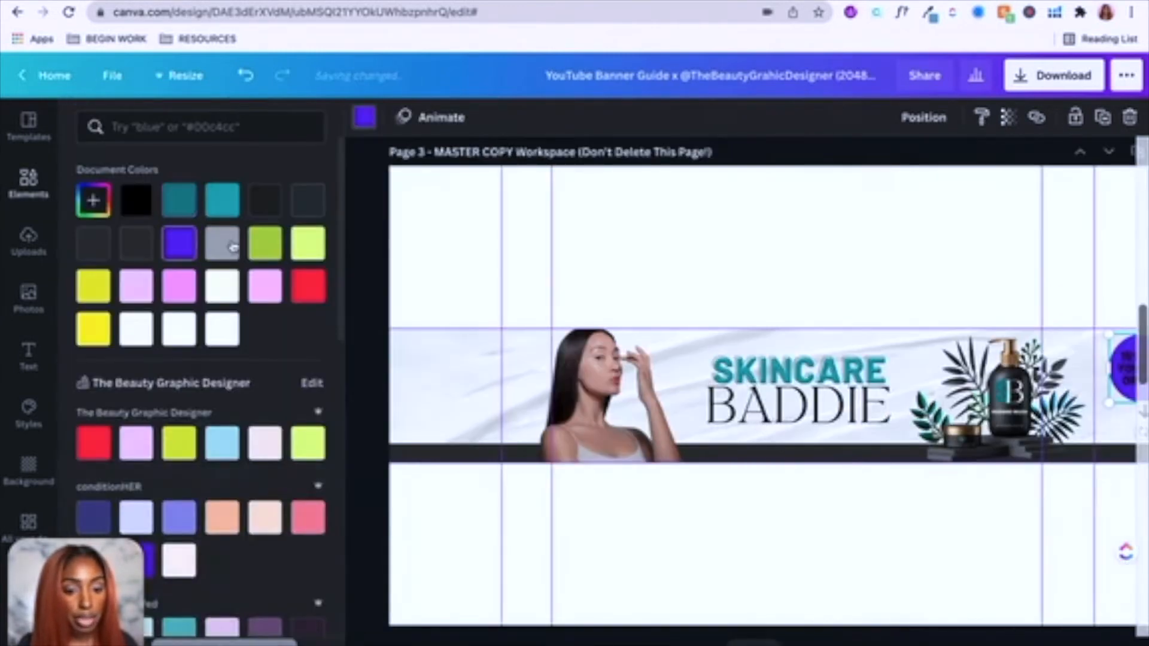
left_click(819, 281)
left_click(951, 374)
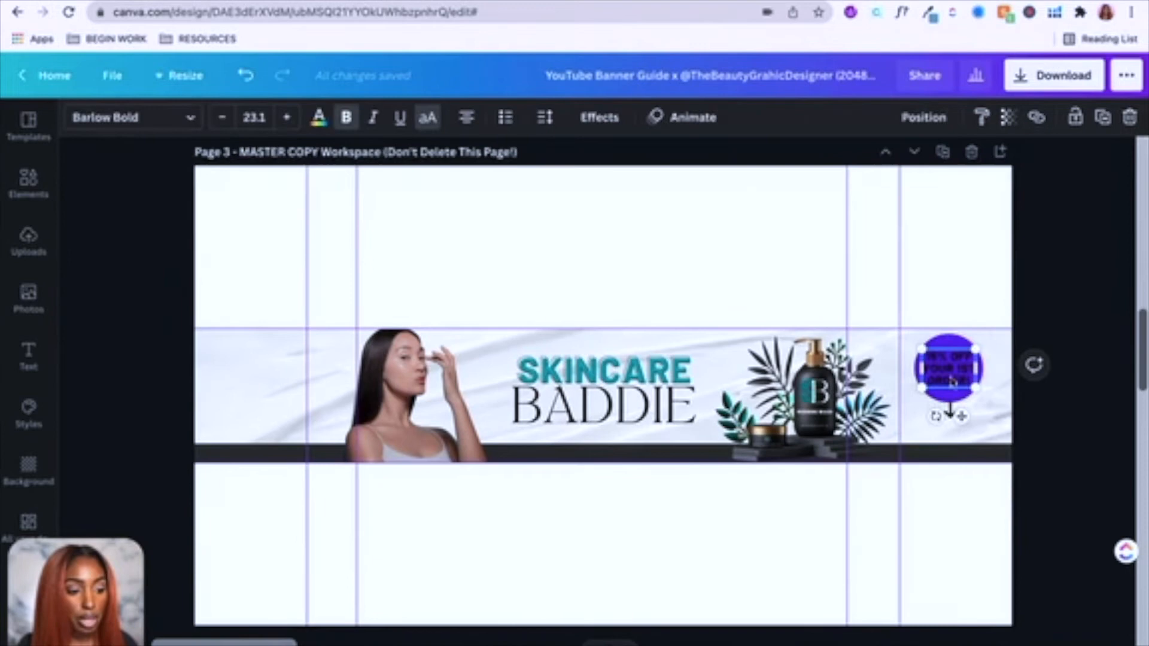
left_click(316, 117)
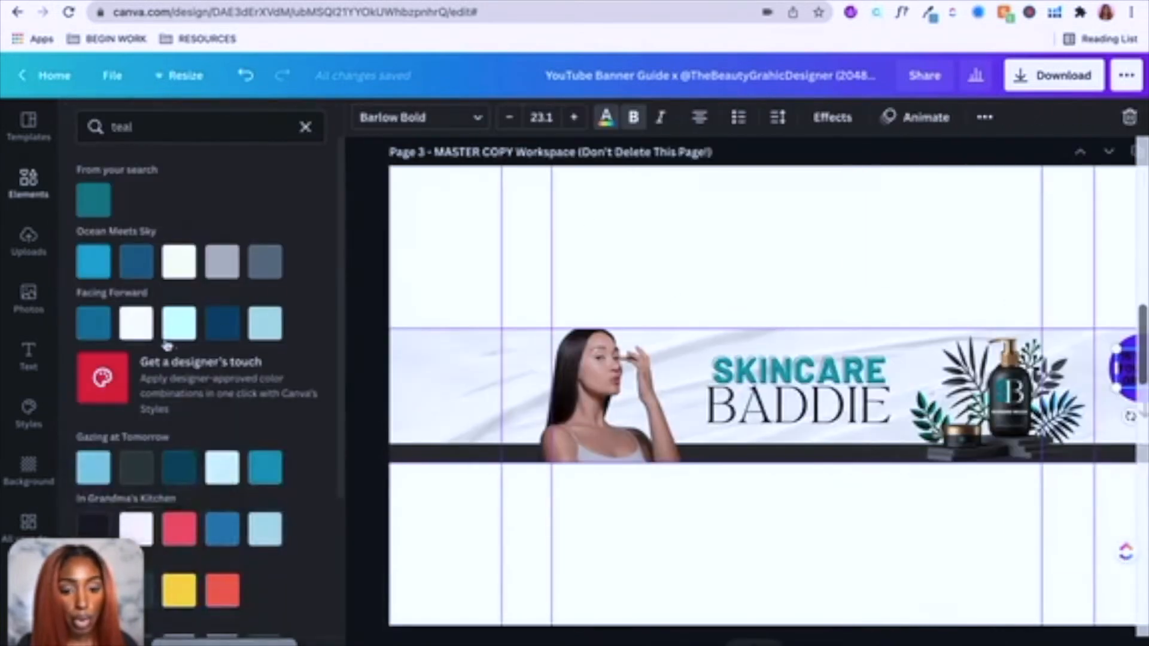
left_click(141, 324)
left_click(344, 372)
left_click(609, 291)
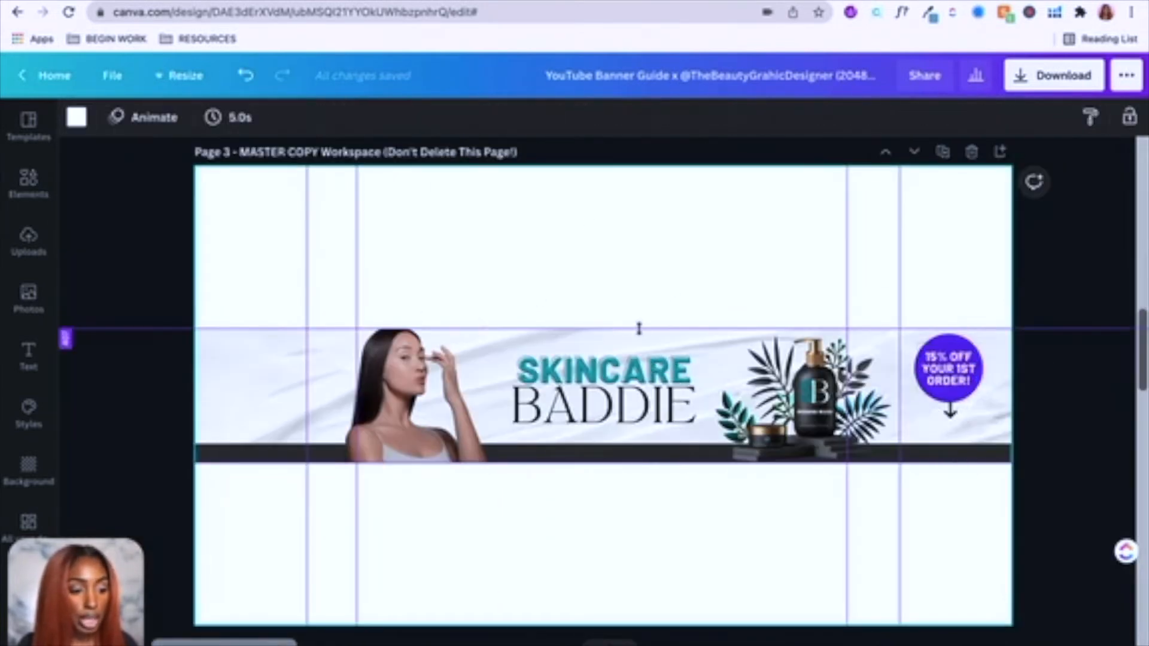
Step: Move the down arrow slightly lower so a small gap separates it from the discount circle
left_click(949, 410)
left_click_drag(949, 409, 949, 414)
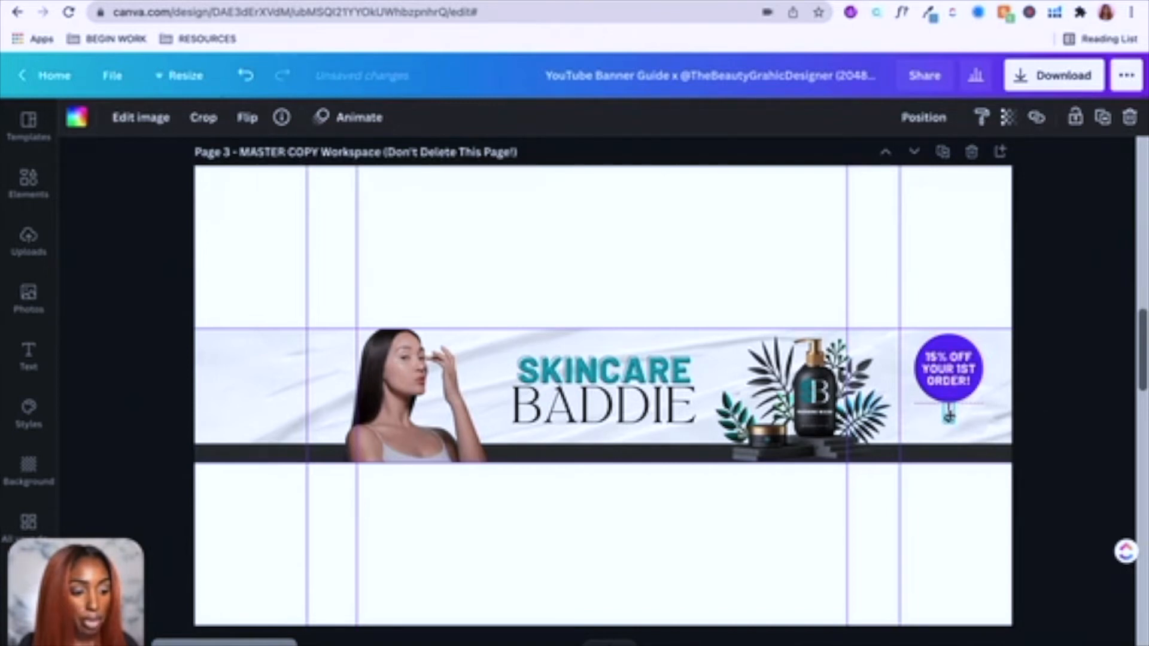
left_click_drag(949, 417, 949, 416)
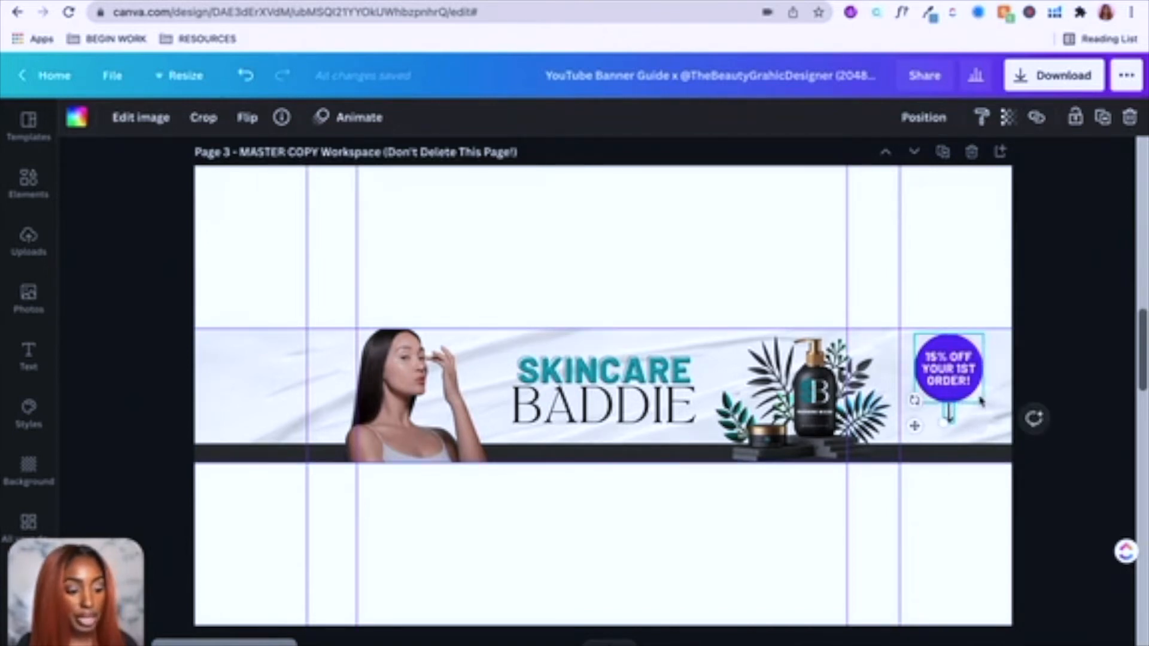
key("Down")
key("Down")
key("Down")
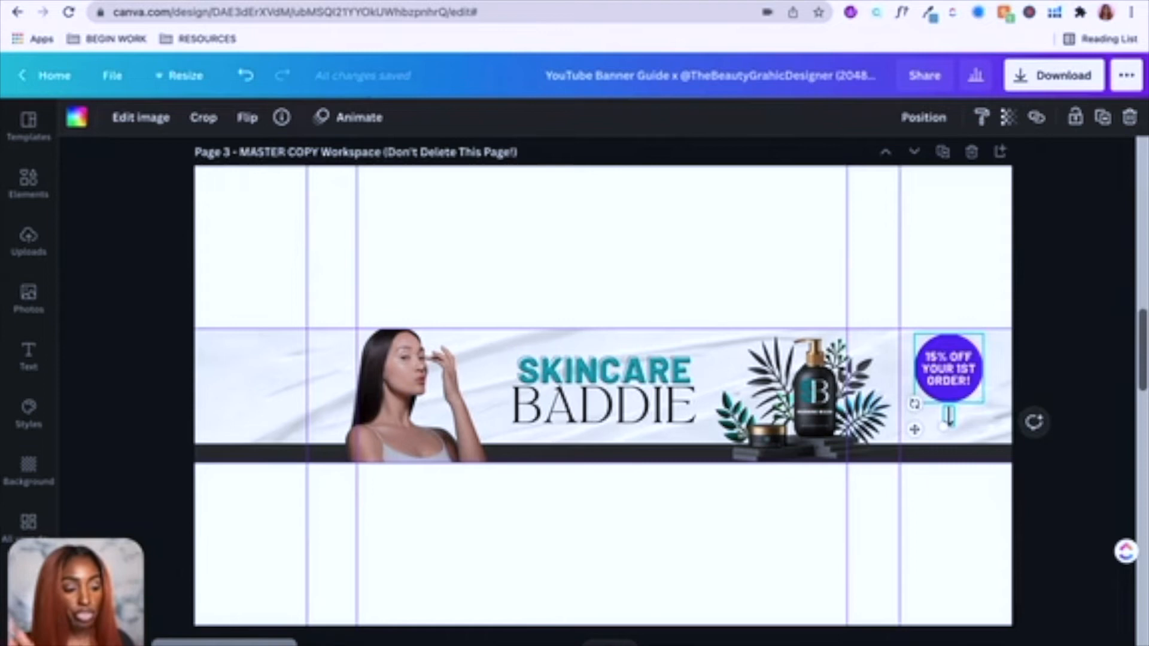
left_click(722, 256)
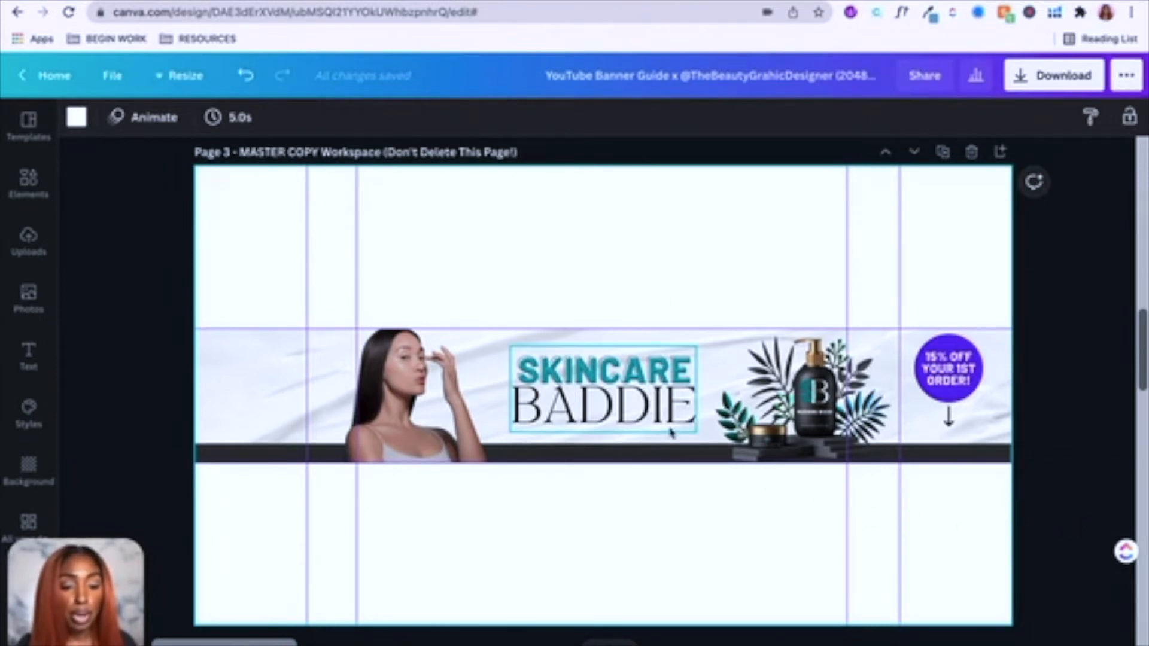
Step: Search the elements library for "tm" and add the plain bold TM graphic
left_click(43, 187)
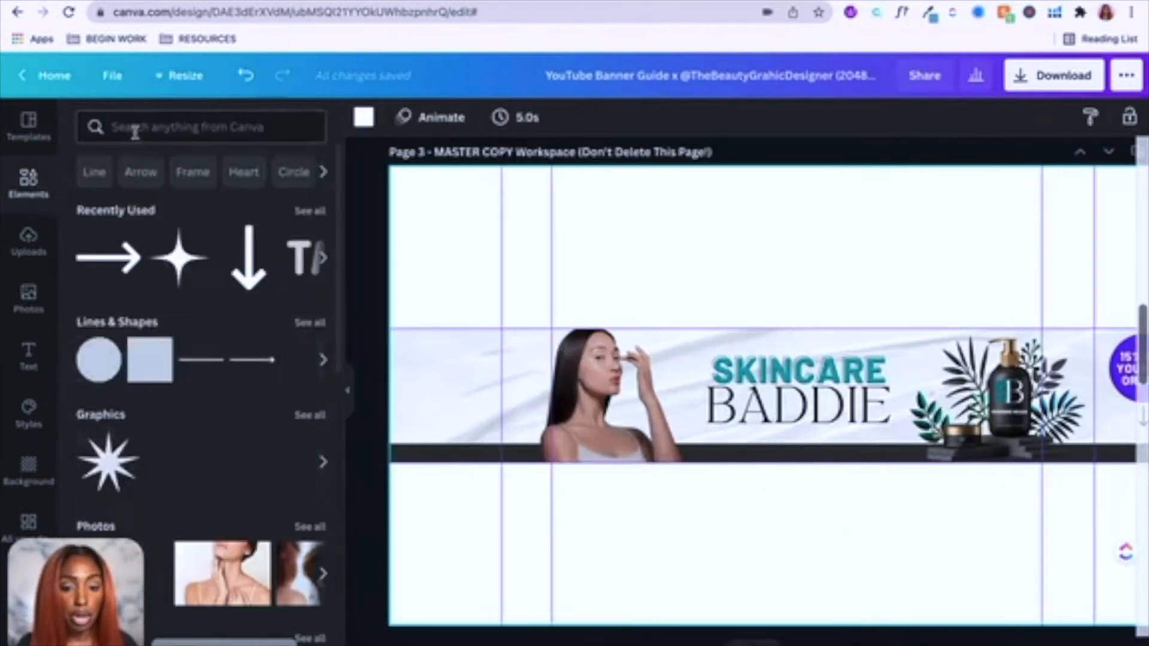
left_click(177, 139)
type("tm")
key("Return")
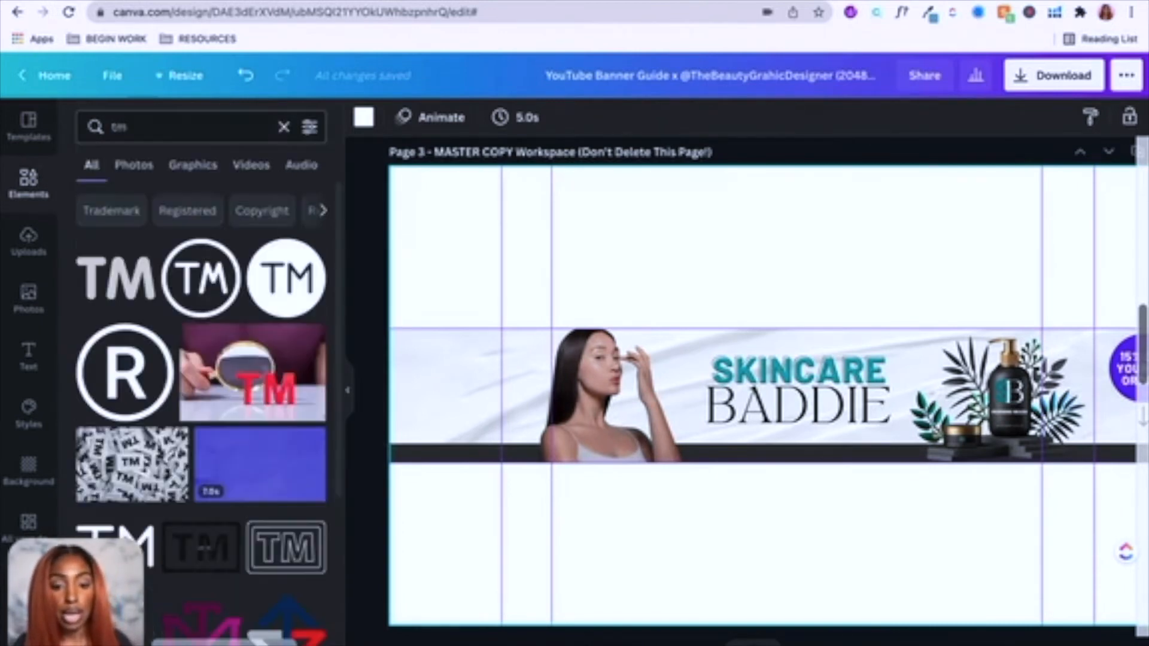
left_click(144, 302)
Step: Shrink the TM graphic and place it as a superscript just after the final E of BADDIE
left_click_drag(636, 308, 905, 419)
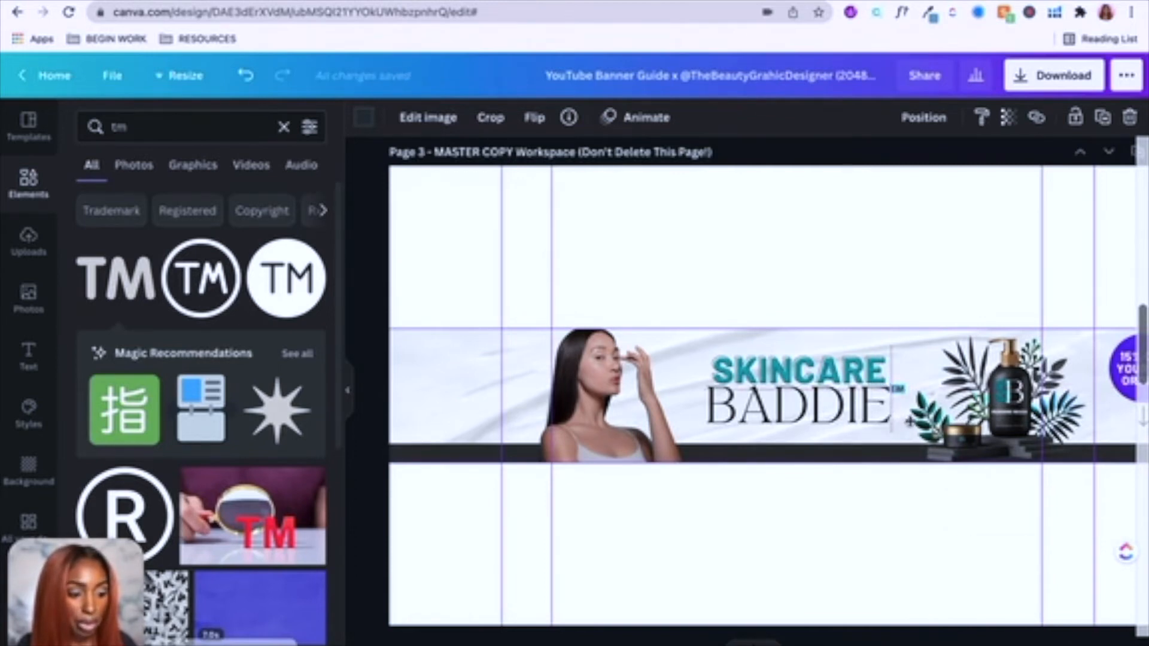
left_click(940, 545)
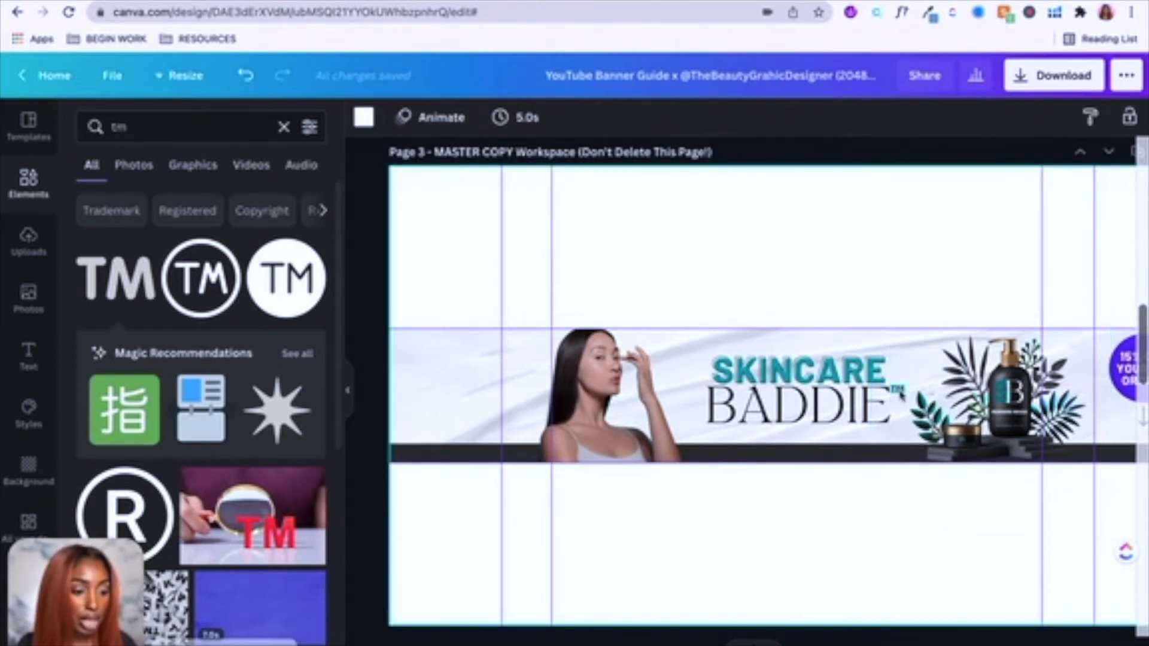
left_click(896, 389)
left_click(899, 536)
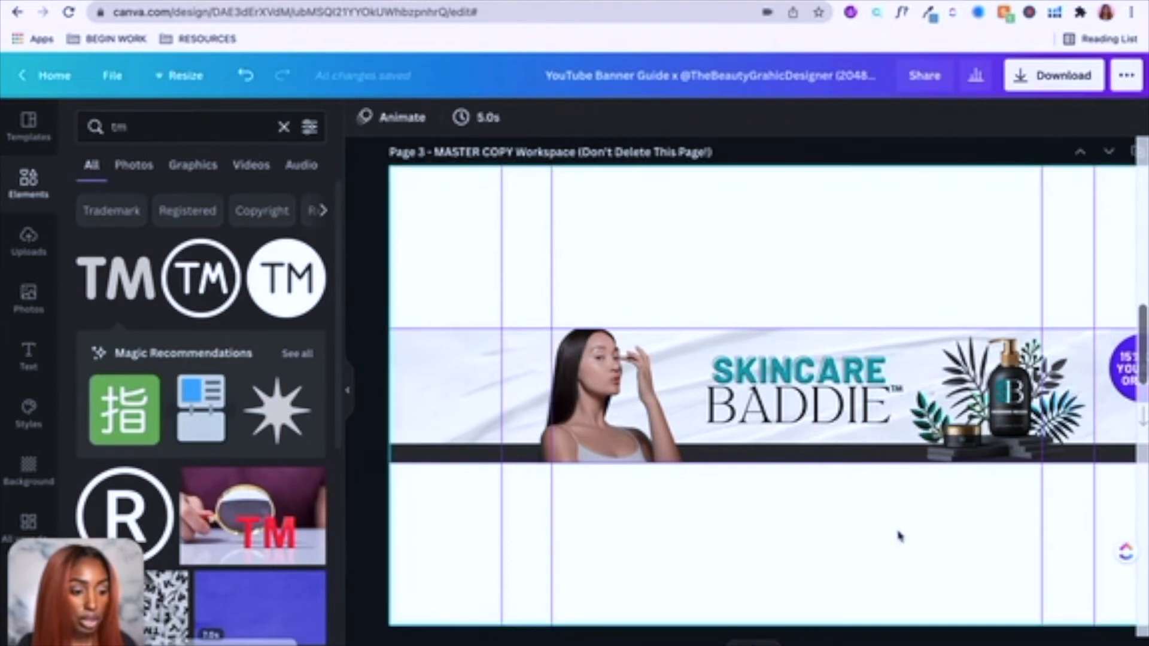
Step: Reduce the TM mark beside BADDIE to about 21 by 11
scroll(901, 533, "up", 10)
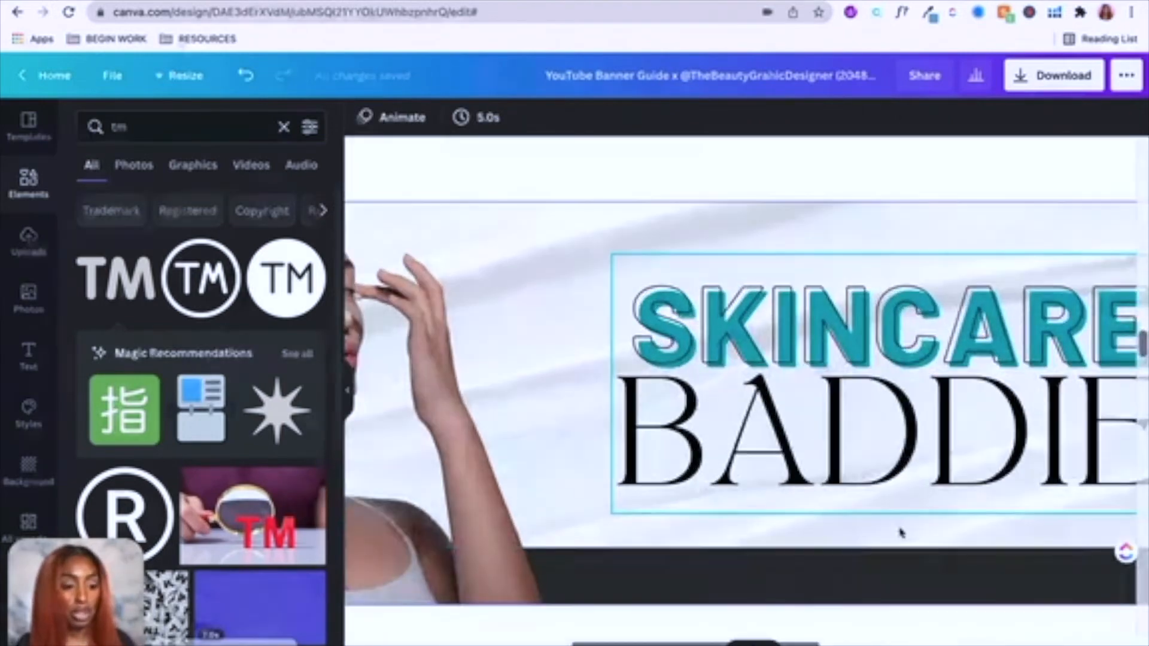
scroll(901, 533, "left", 2)
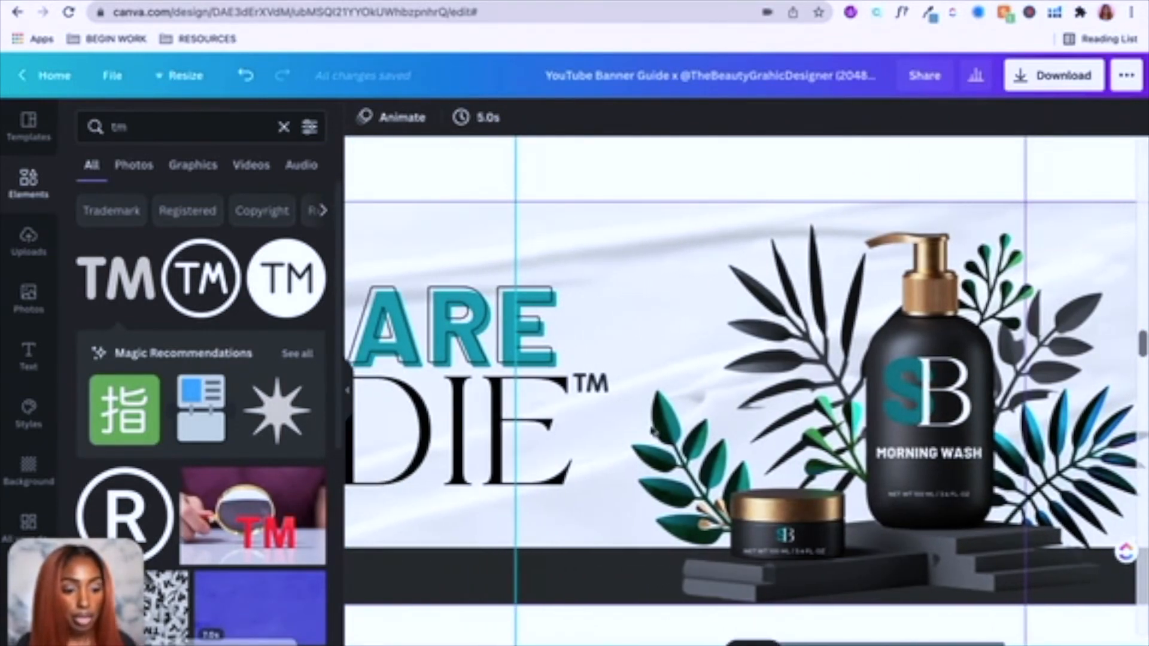
left_click(603, 385)
left_click_drag(608, 392, 600, 389)
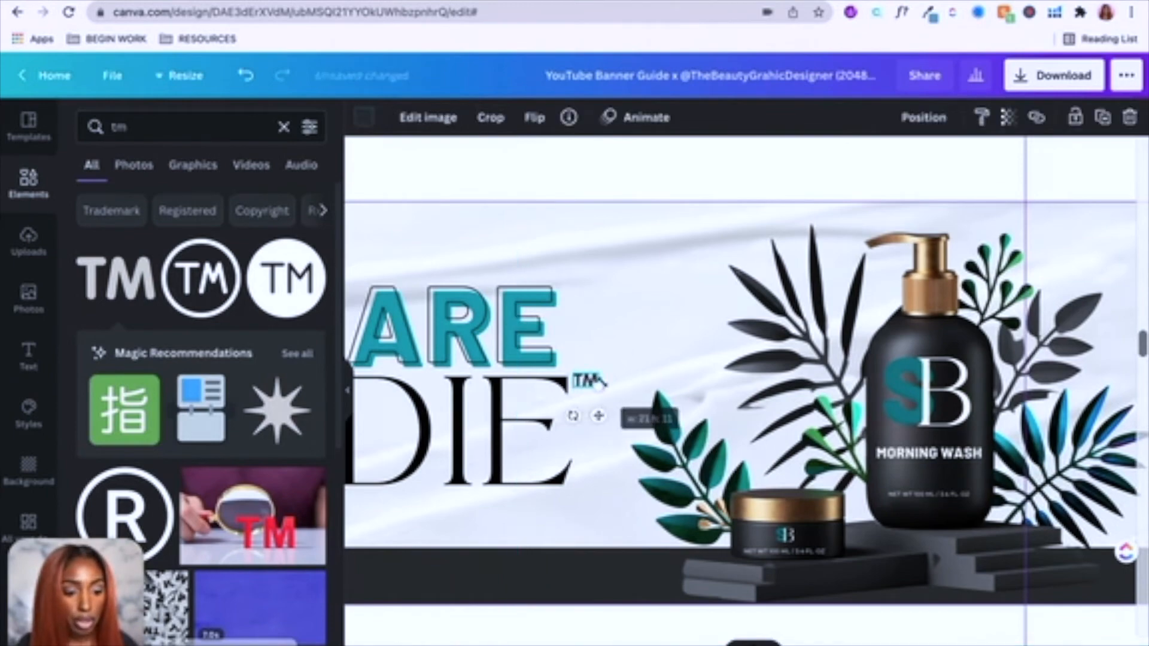
left_click(690, 405)
scroll(693, 409, "down", 8)
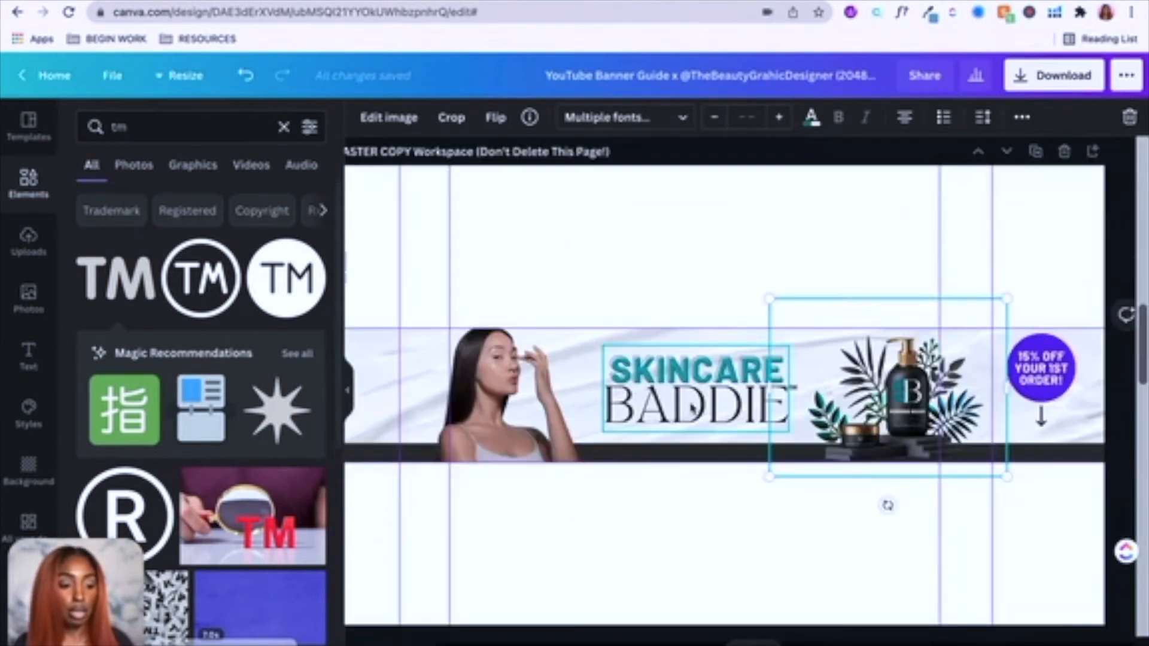
scroll(692, 408, "down", 2)
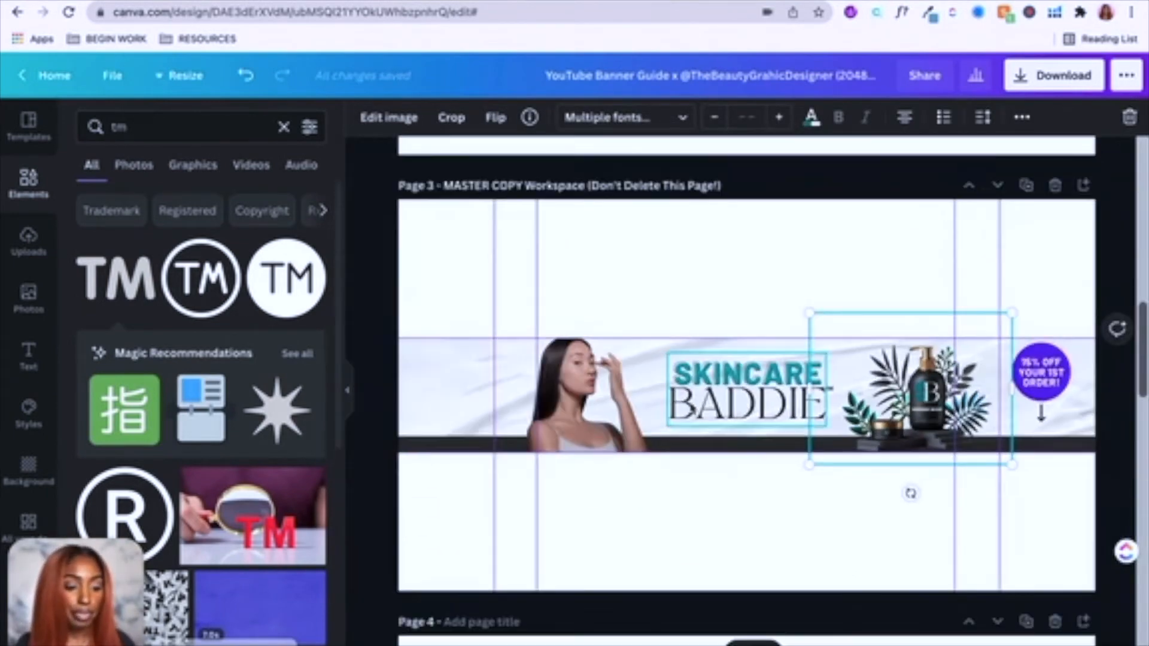
Step: Search the elements library for "sparkle" and place the white four-pointed star small beside the woman's raised hand
left_click(604, 530)
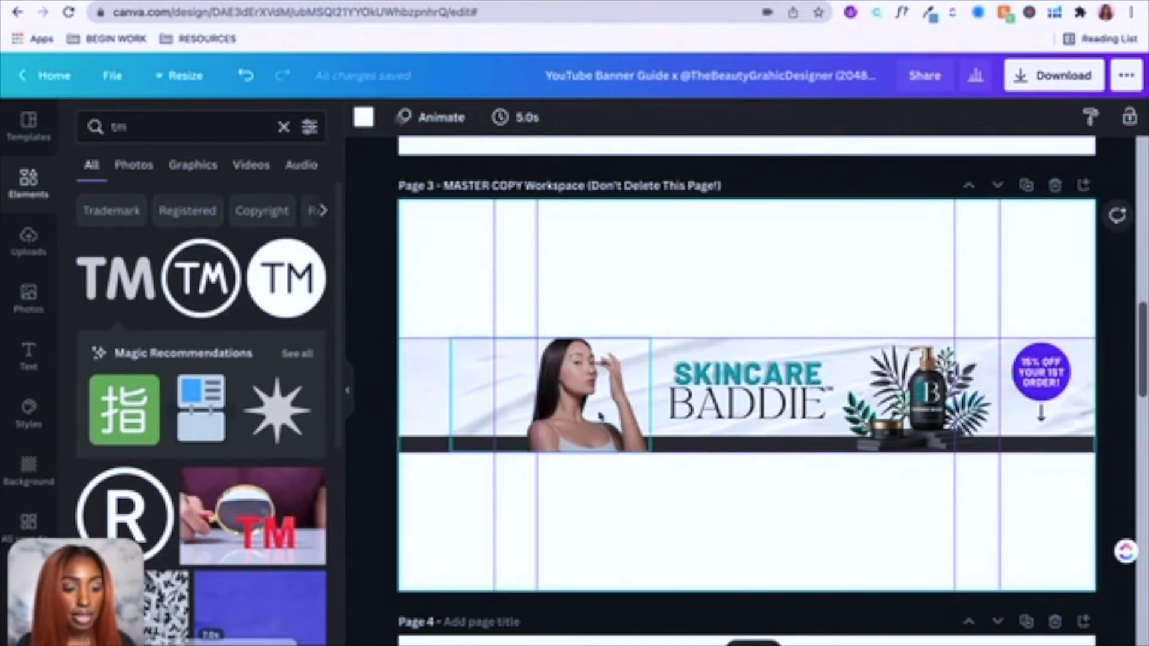
left_click(120, 127)
type("sparkle")
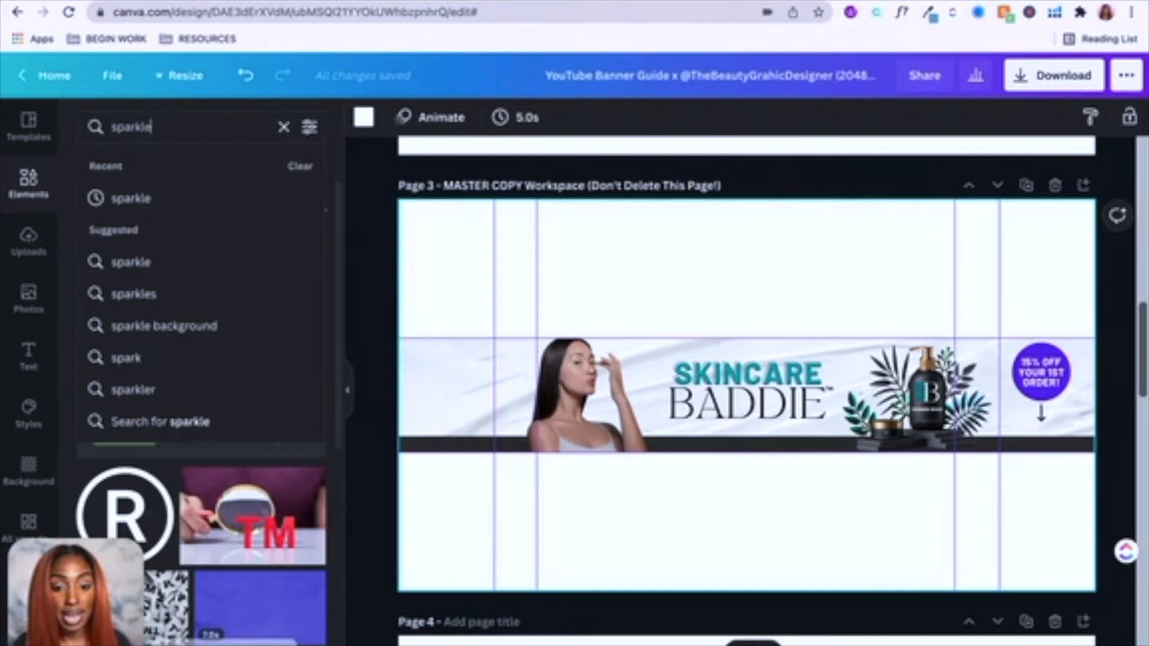
key("Return")
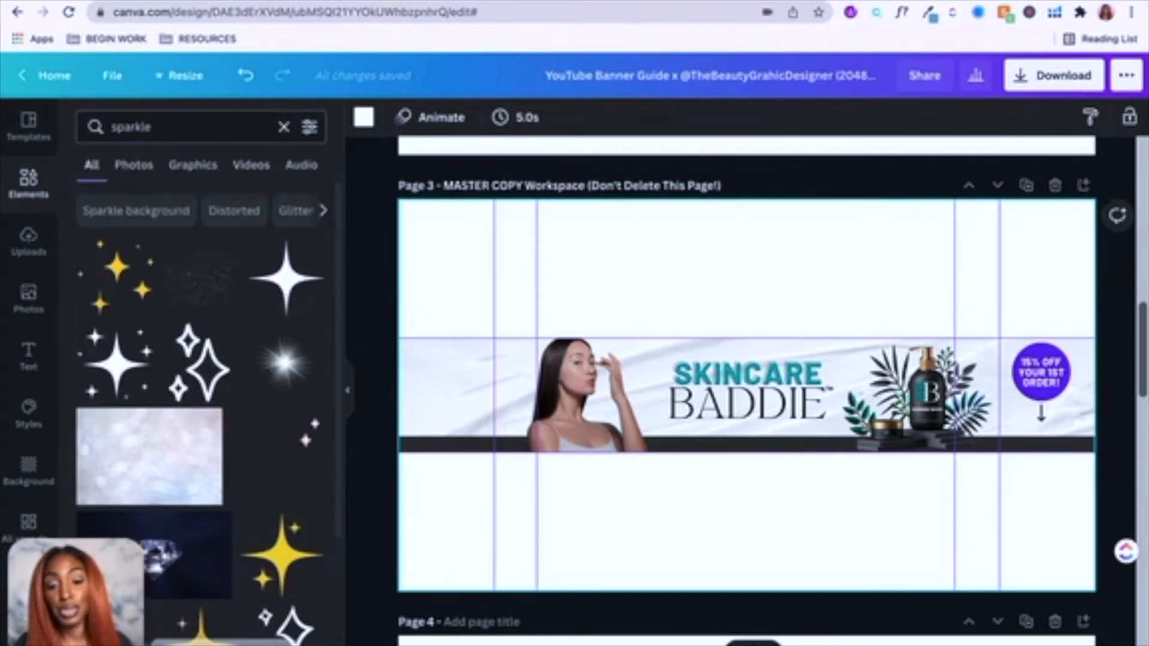
left_click(286, 280)
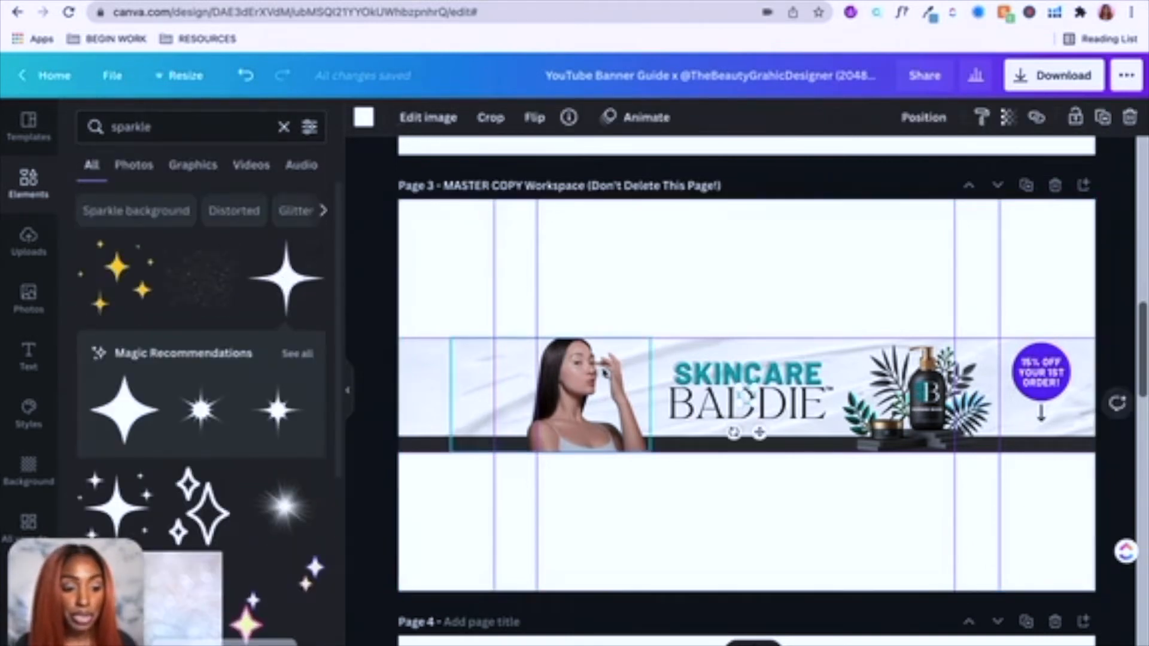
left_click_drag(742, 399, 638, 372)
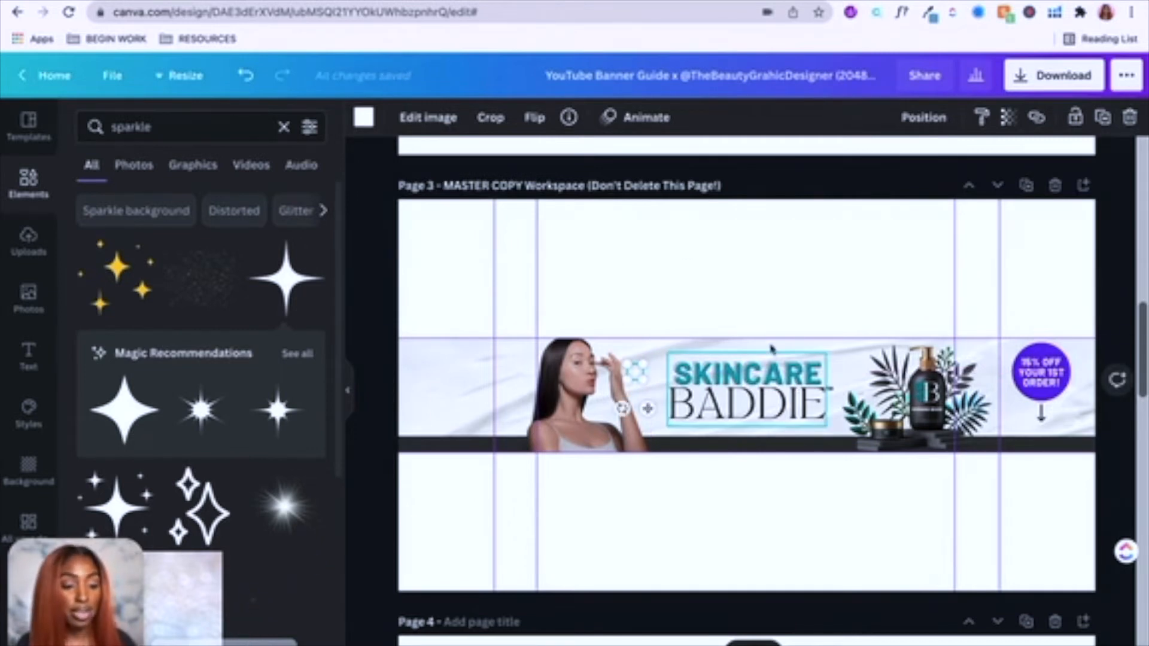
Step: Recolour the sparkle purple and place two copies around the woman, one between her chin and forearm, one beside her hair
left_click(362, 118)
left_click(179, 243)
key("super+c")
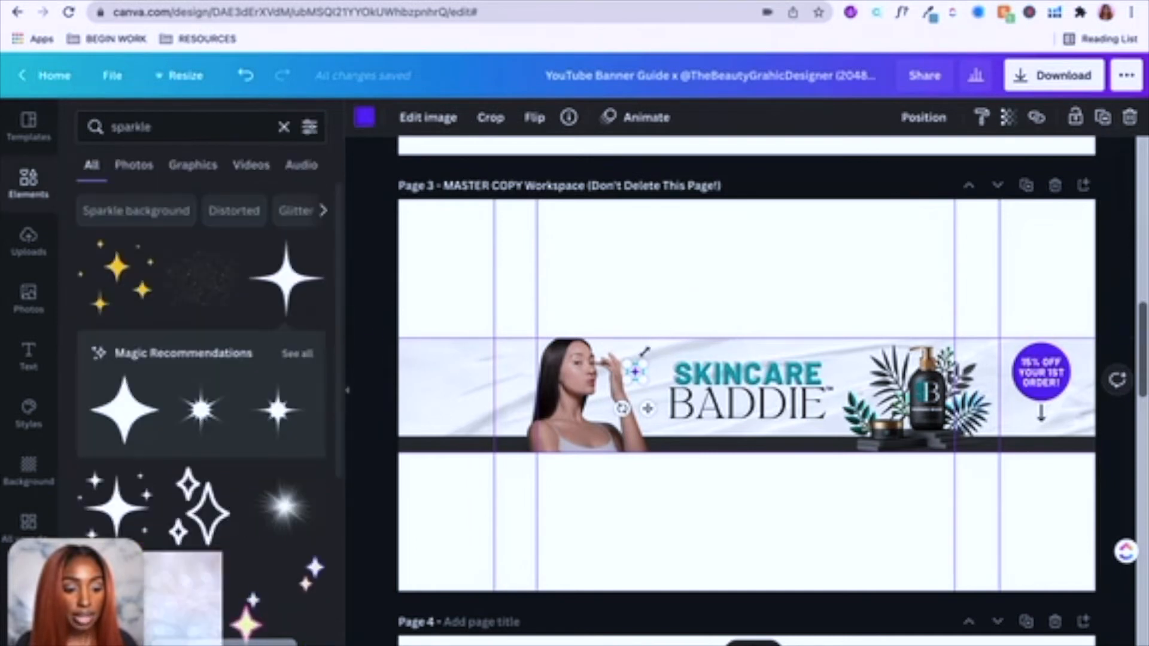
key("super+v")
left_click_drag(656, 414, 618, 444)
key("super+d")
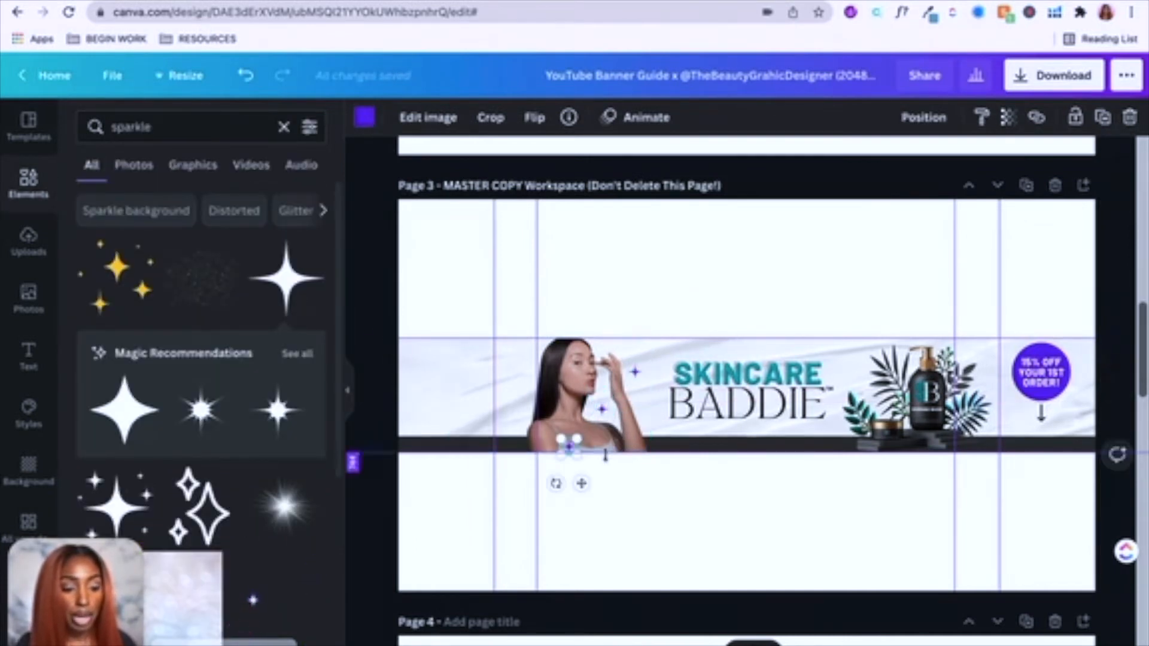
left_click_drag(581, 484, 528, 393)
left_click(710, 568)
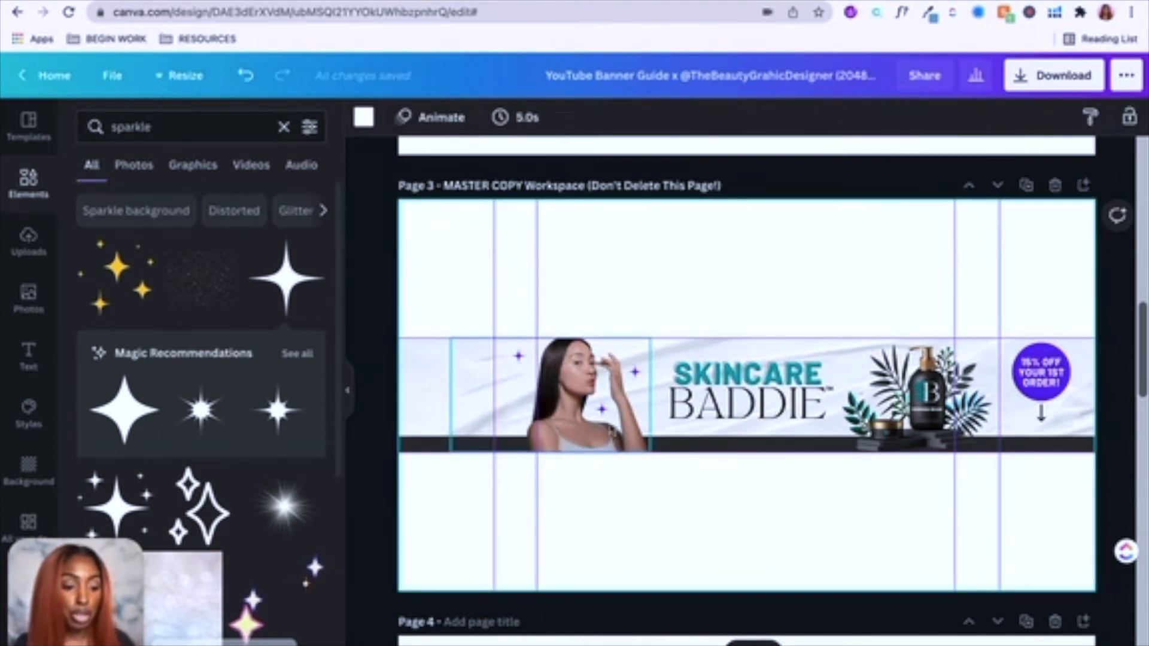
Step: Download only page 3 of the banner design as a PNG
left_click(347, 390)
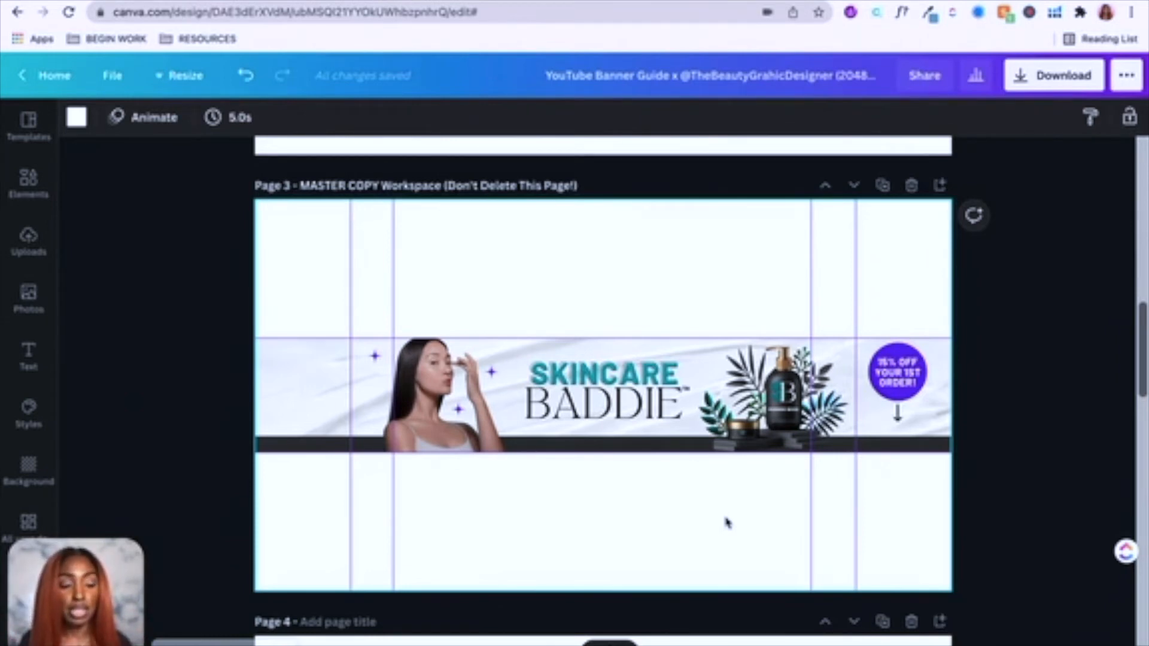
scroll(838, 339, "up", 1)
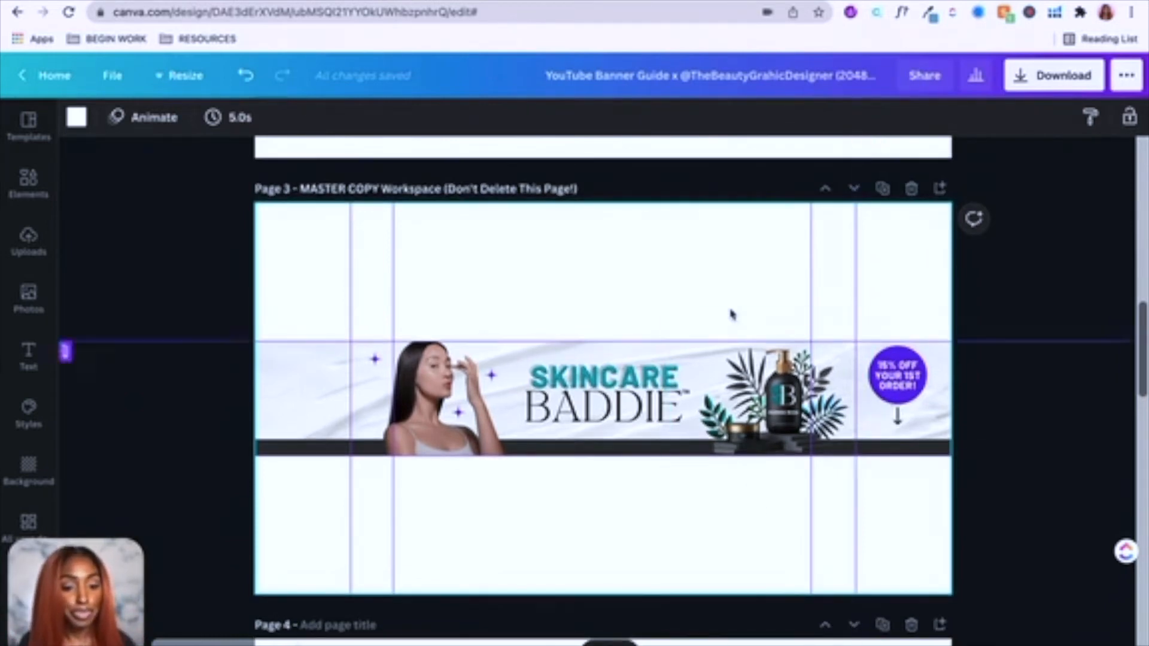
left_click(1041, 84)
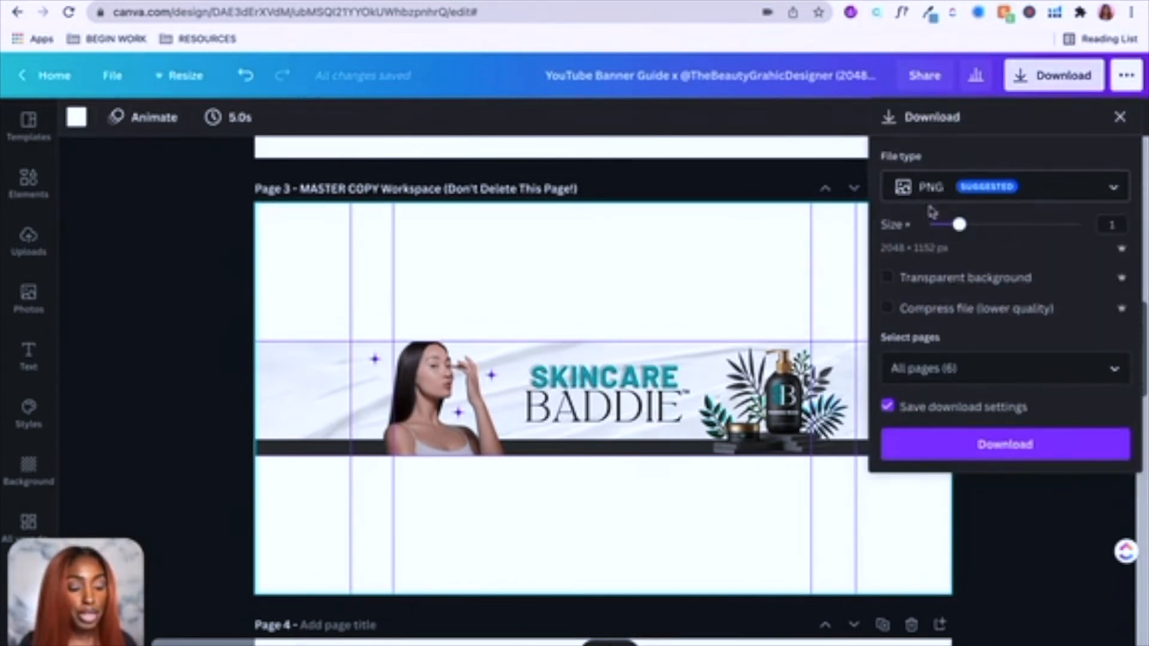
left_click(942, 374)
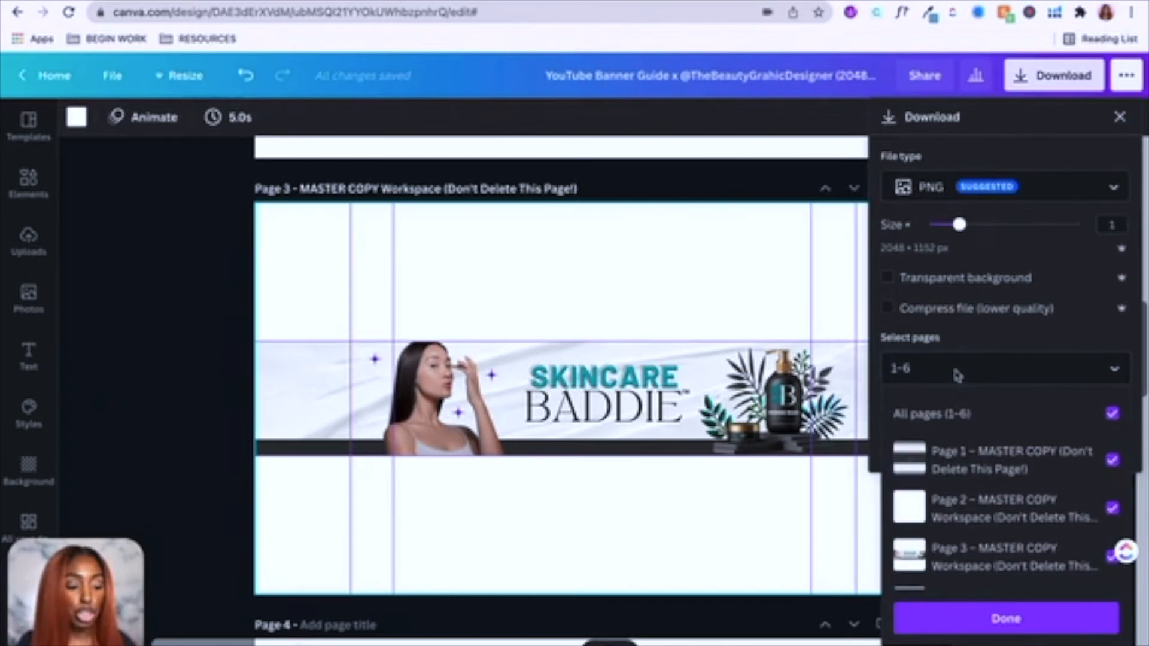
key("BackSpace")
key("BackSpace")
key("BackSpace")
type("3")
left_click(1005, 619)
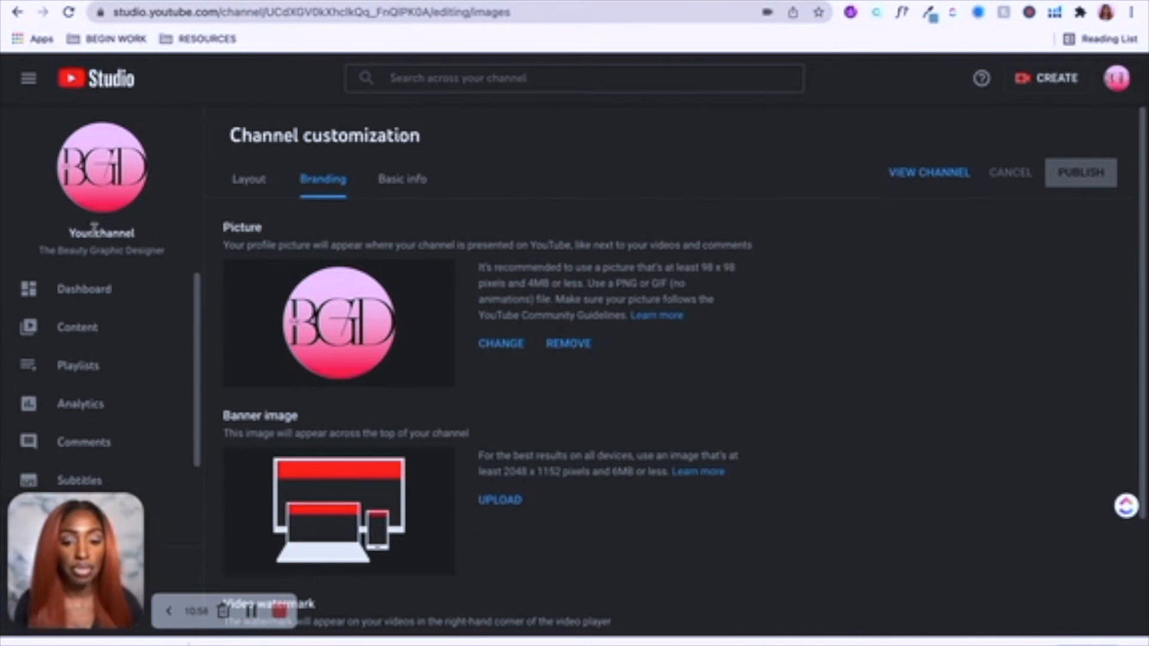
Step: Go to the YouTube channel's page and open the Branding settings of its channel customization
left_click(16, 12)
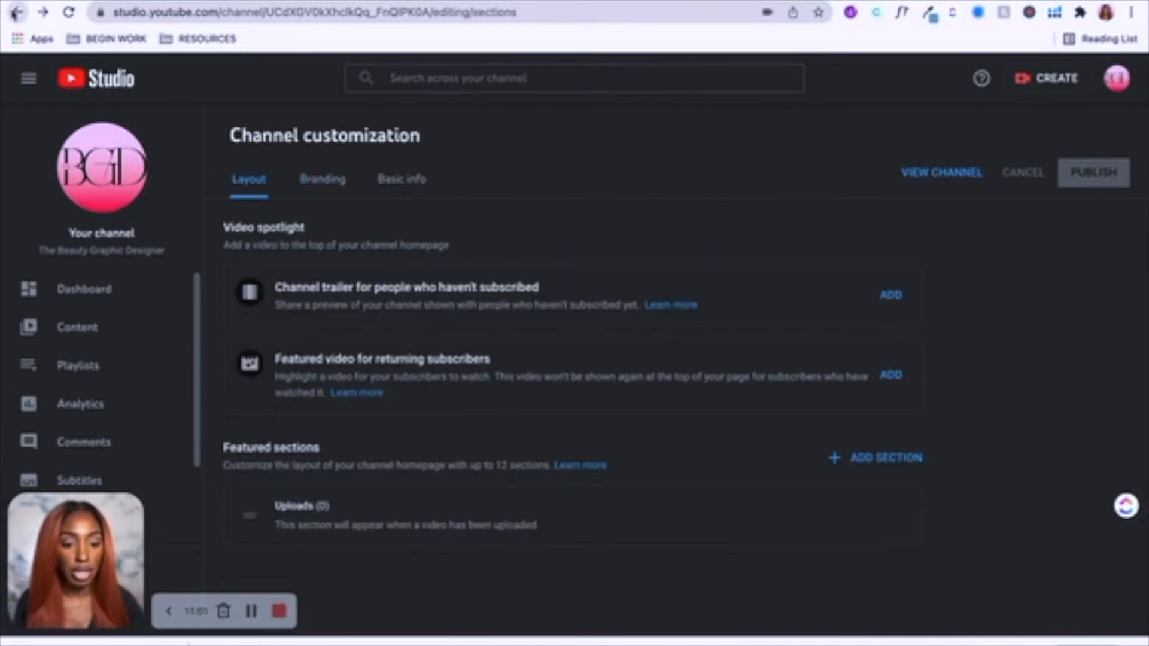
left_click(16, 13)
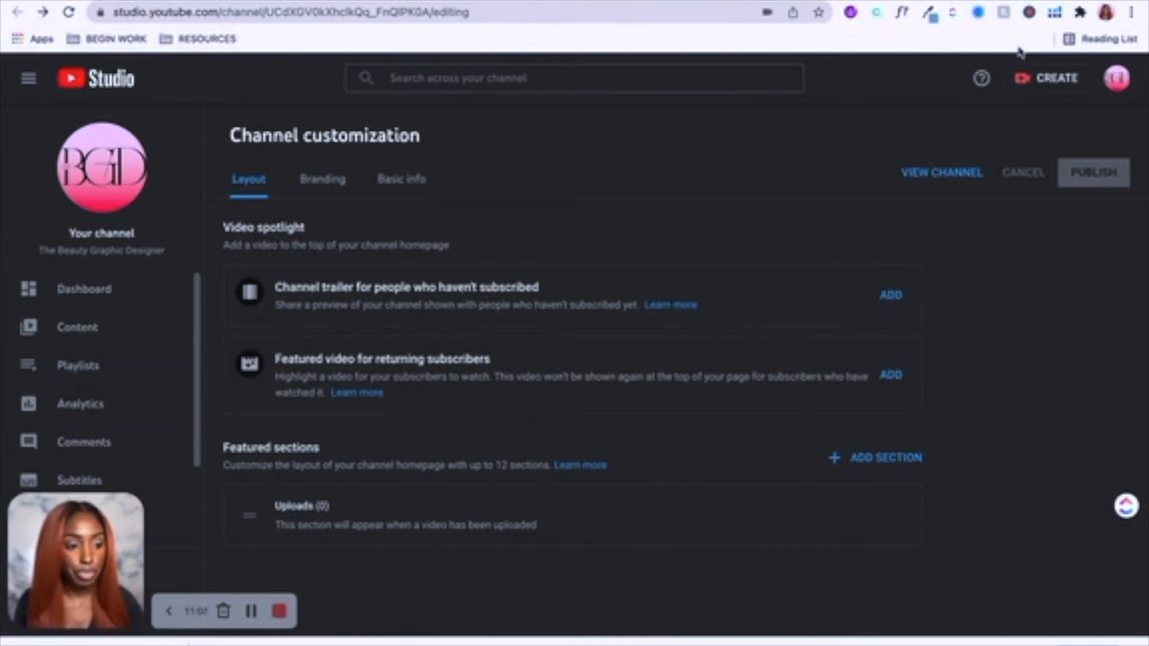
left_click(1117, 78)
left_click(1011, 171)
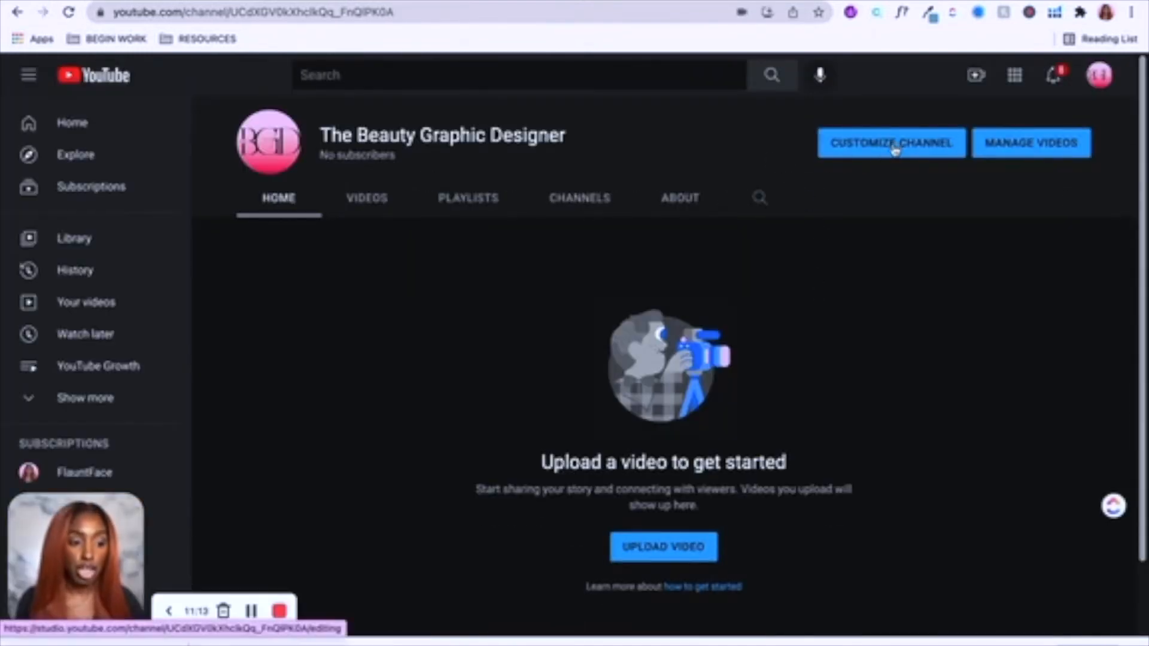
left_click(892, 144)
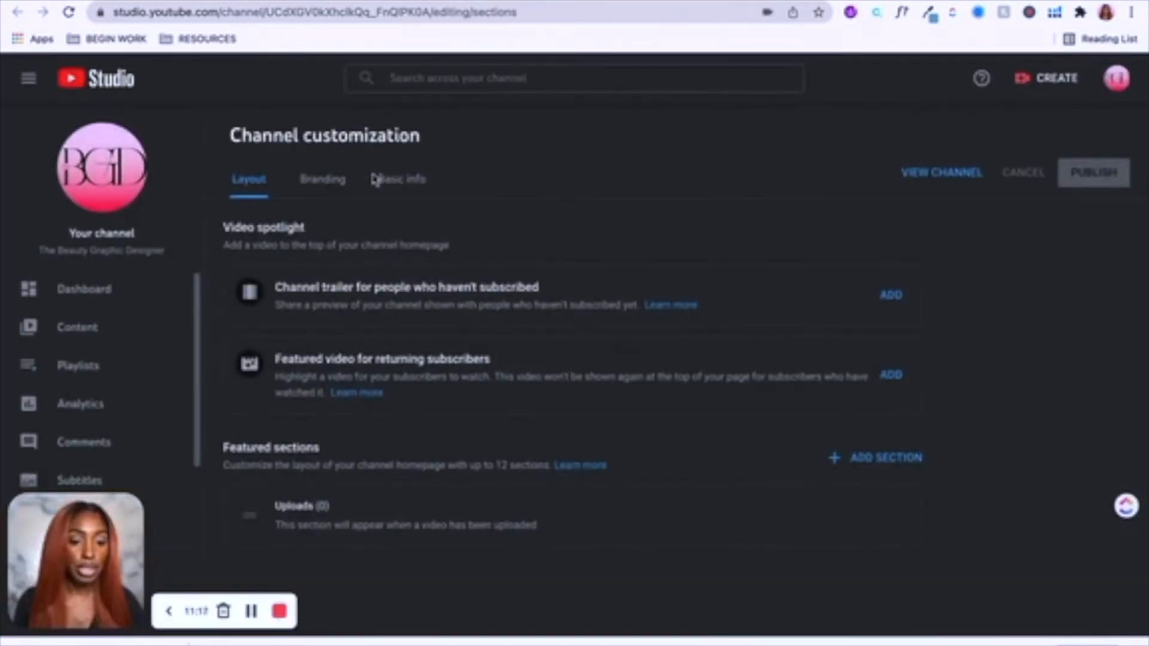
left_click(318, 182)
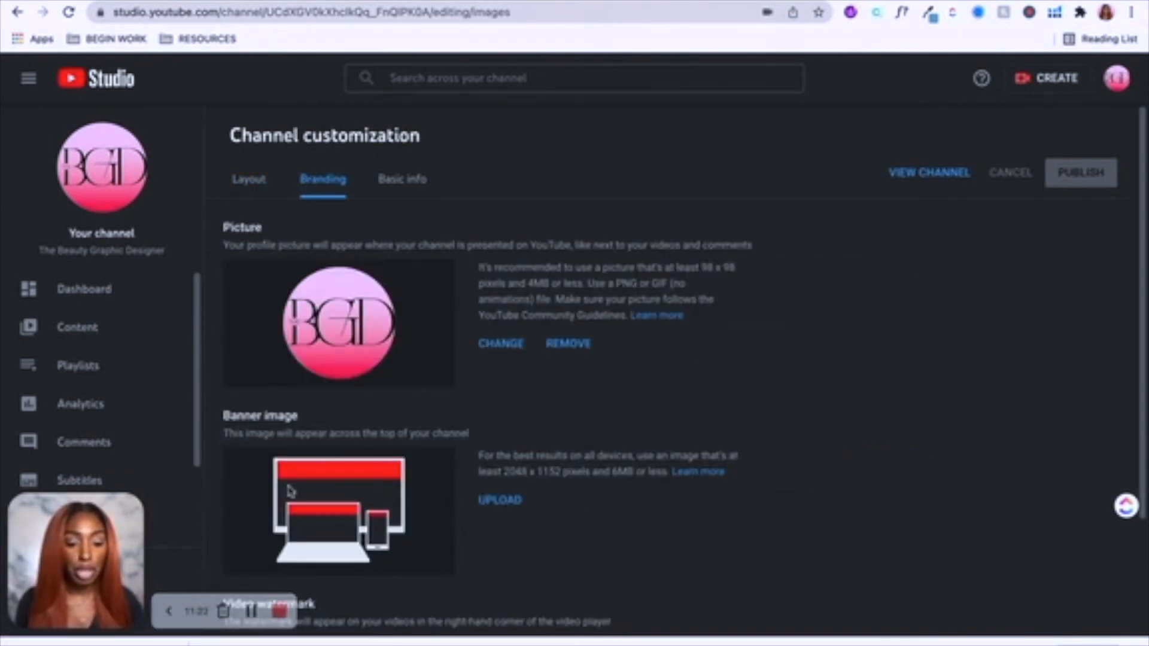
Step: Upload the YouTube Banner Guide PNG ending in (7) from Downloads as the channel's banner image and publish it to the channel
left_click(500, 500)
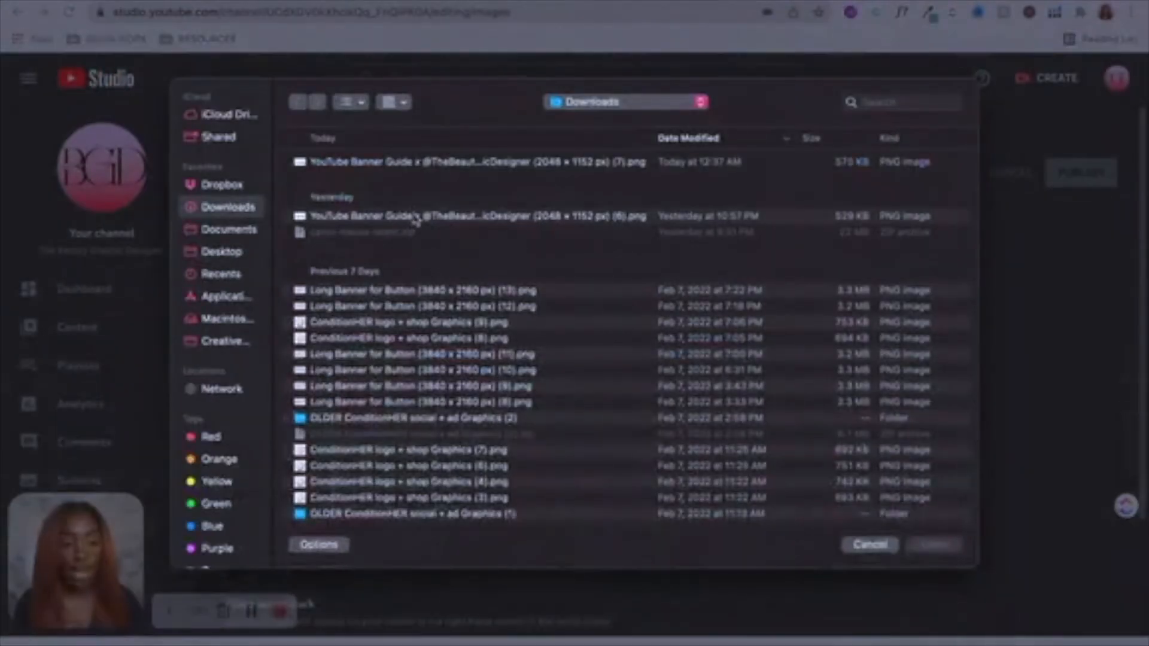
left_click(429, 163)
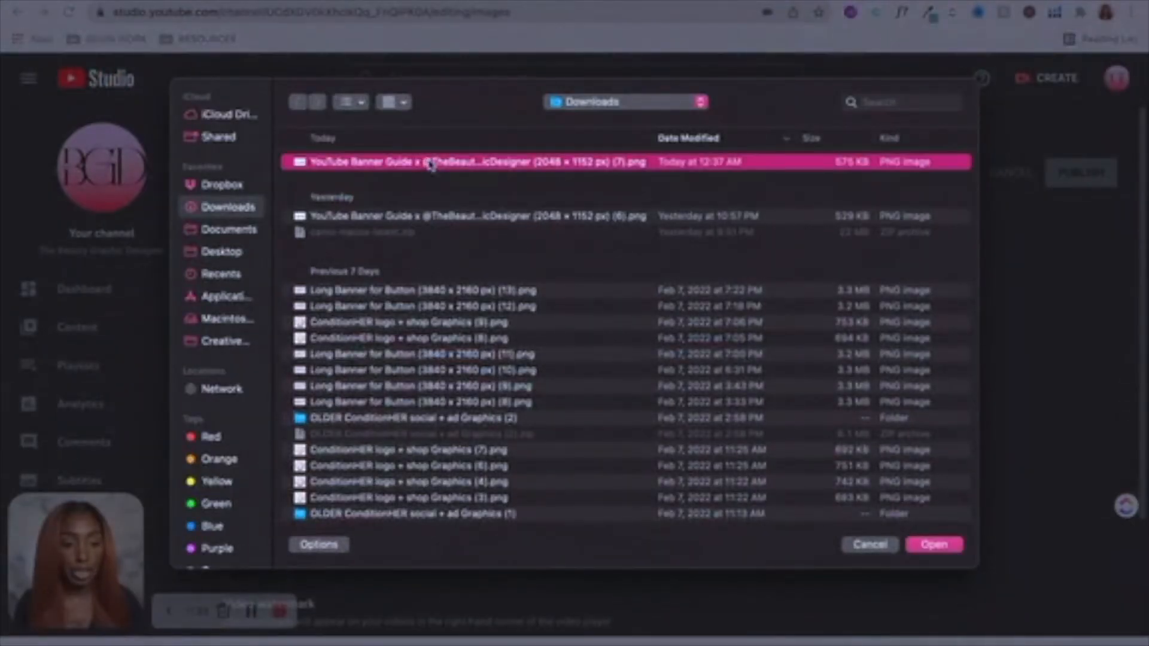
double_click(562, 170)
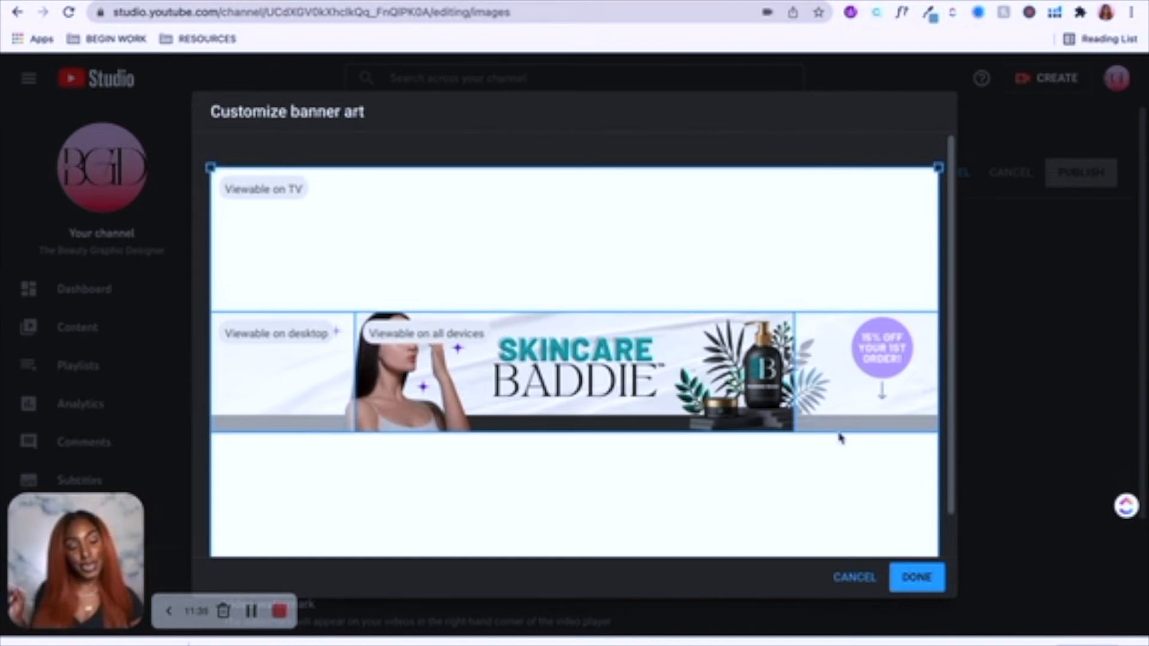
left_click(899, 574)
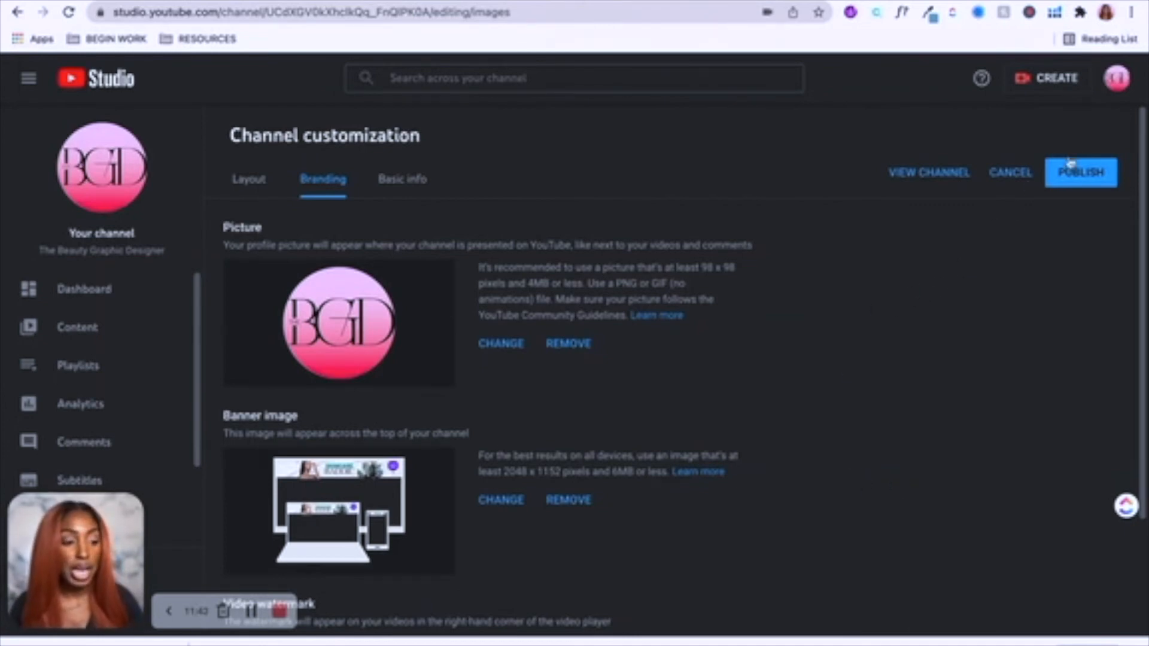
left_click(1090, 174)
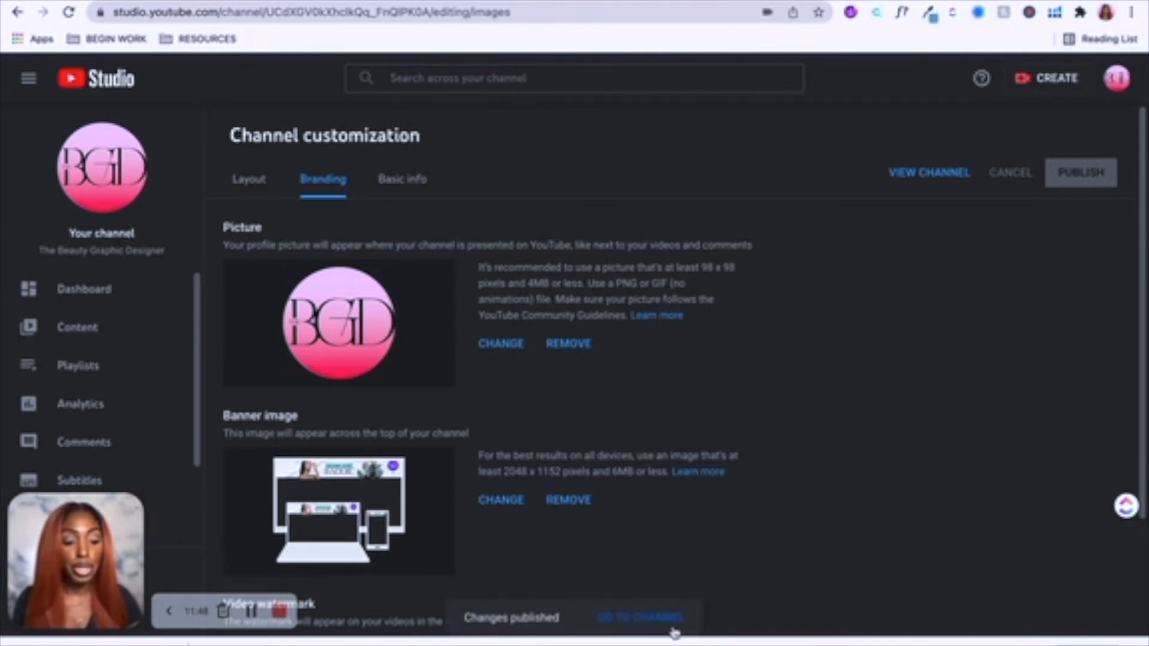
left_click(673, 629)
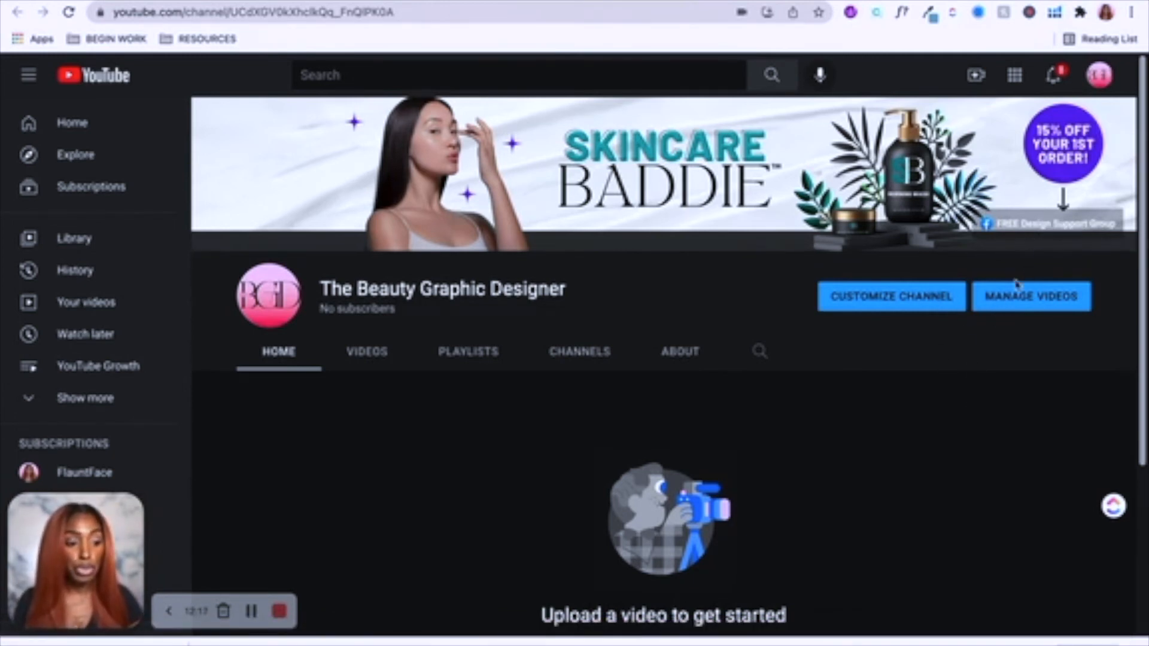
Step: Delete the My Instagram and Make a Donation links from the channel's basic info
left_click(866, 300)
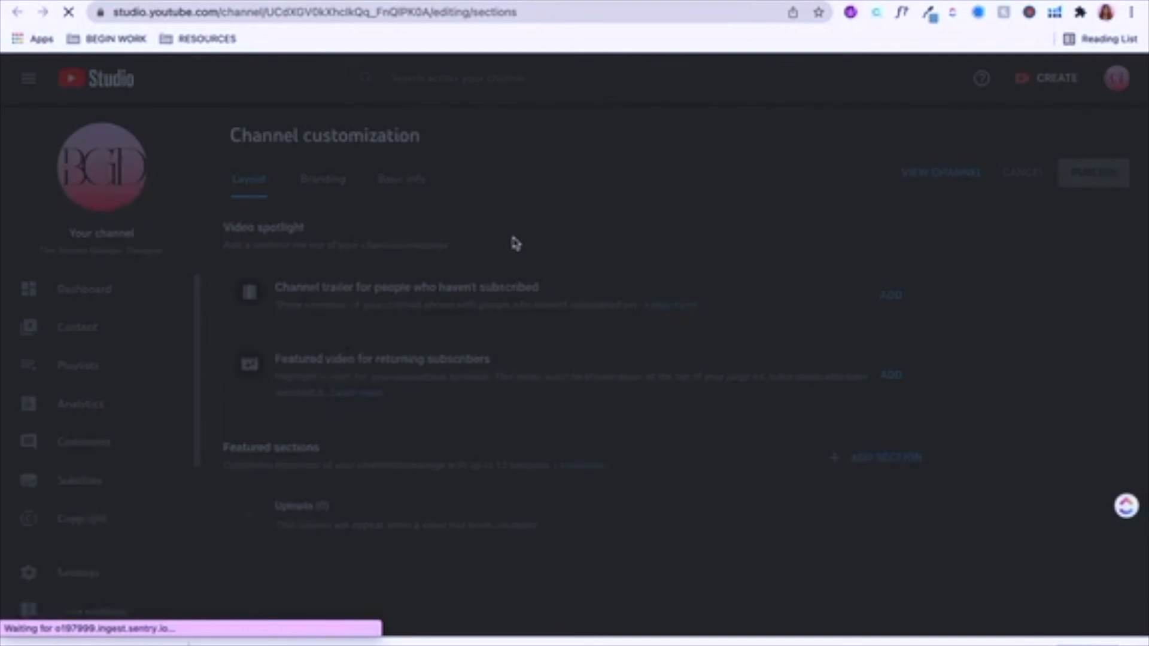
left_click(409, 181)
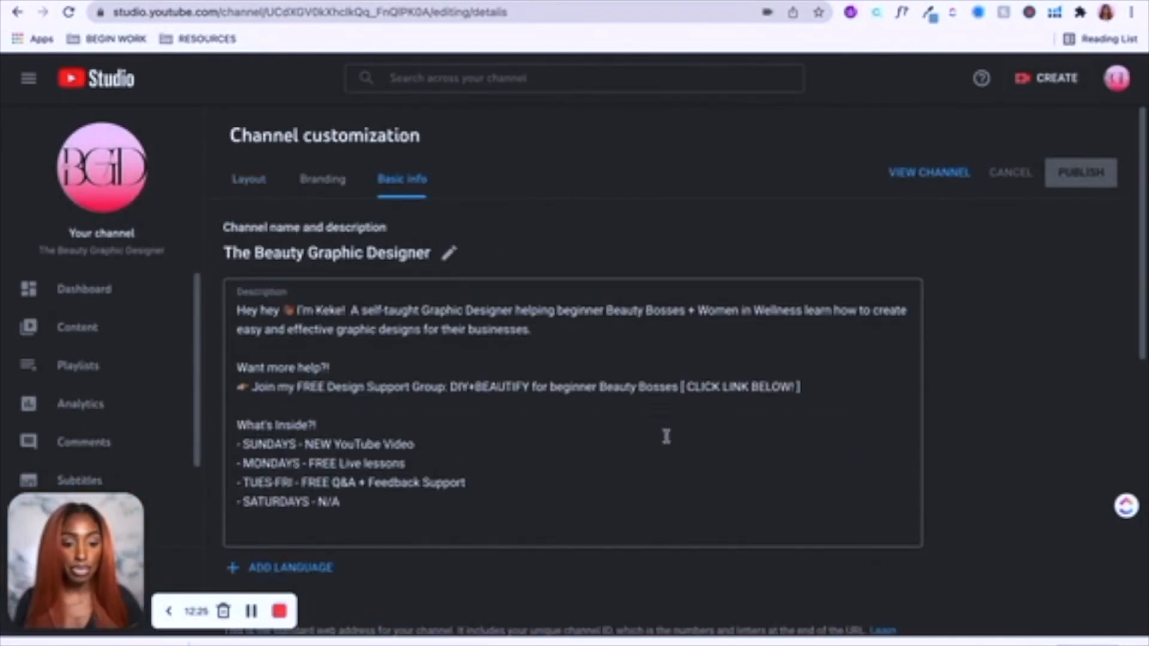
scroll(736, 554, "down", 7)
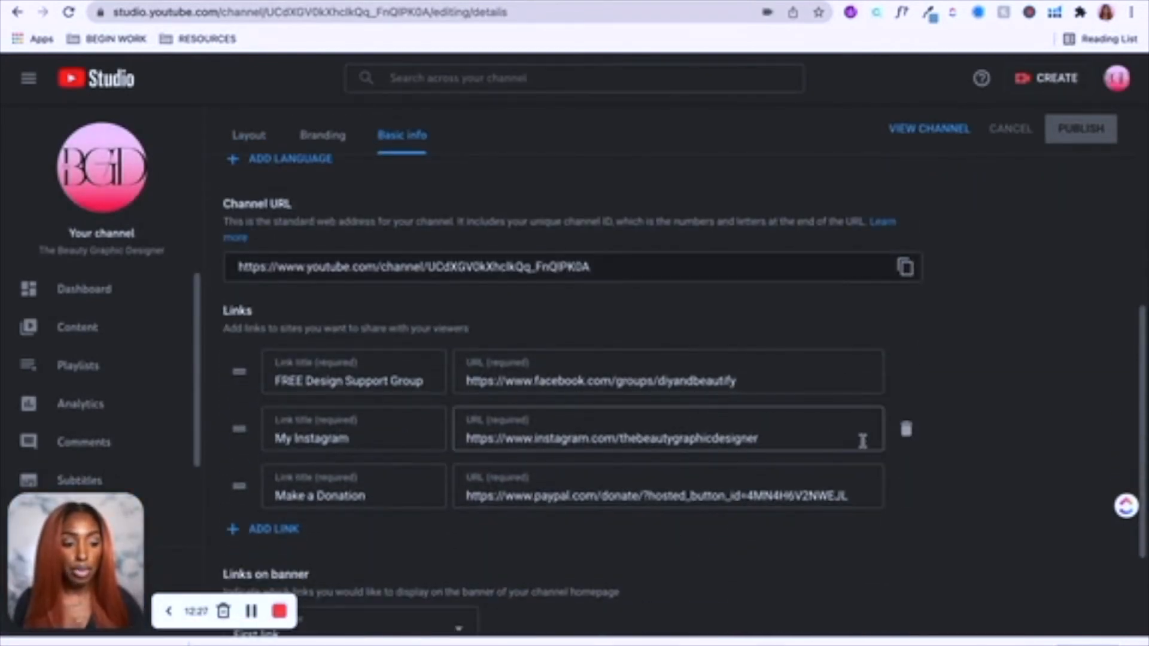
left_click(906, 431)
left_click(907, 431)
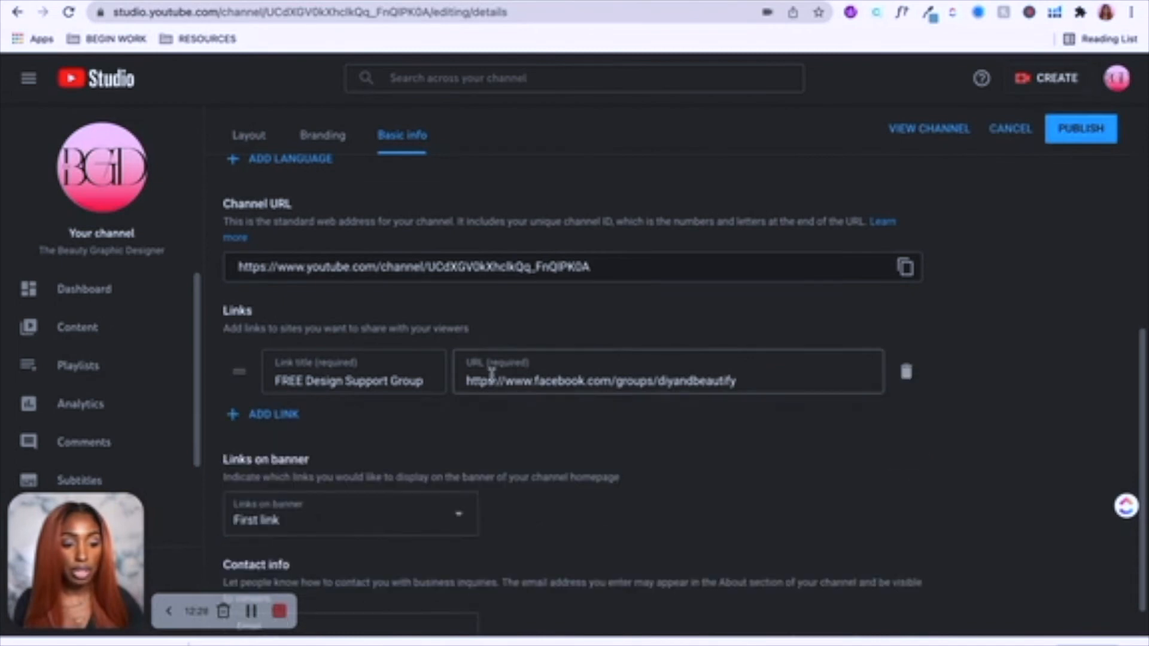
triple_click(371, 380)
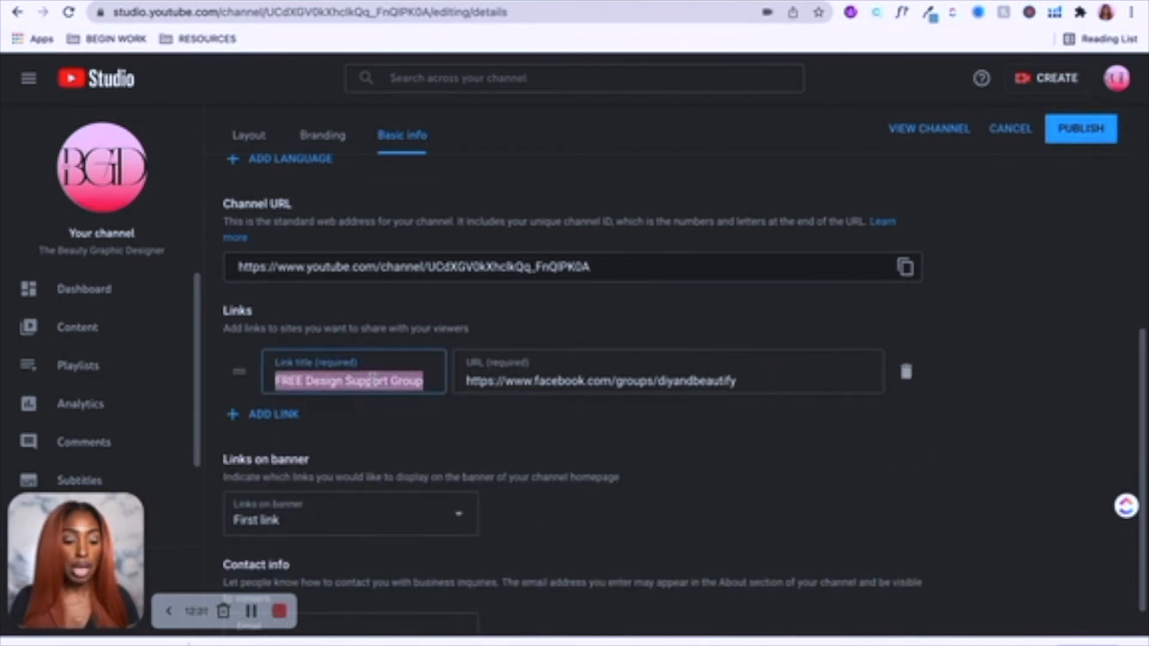
type("CLICK HERE")
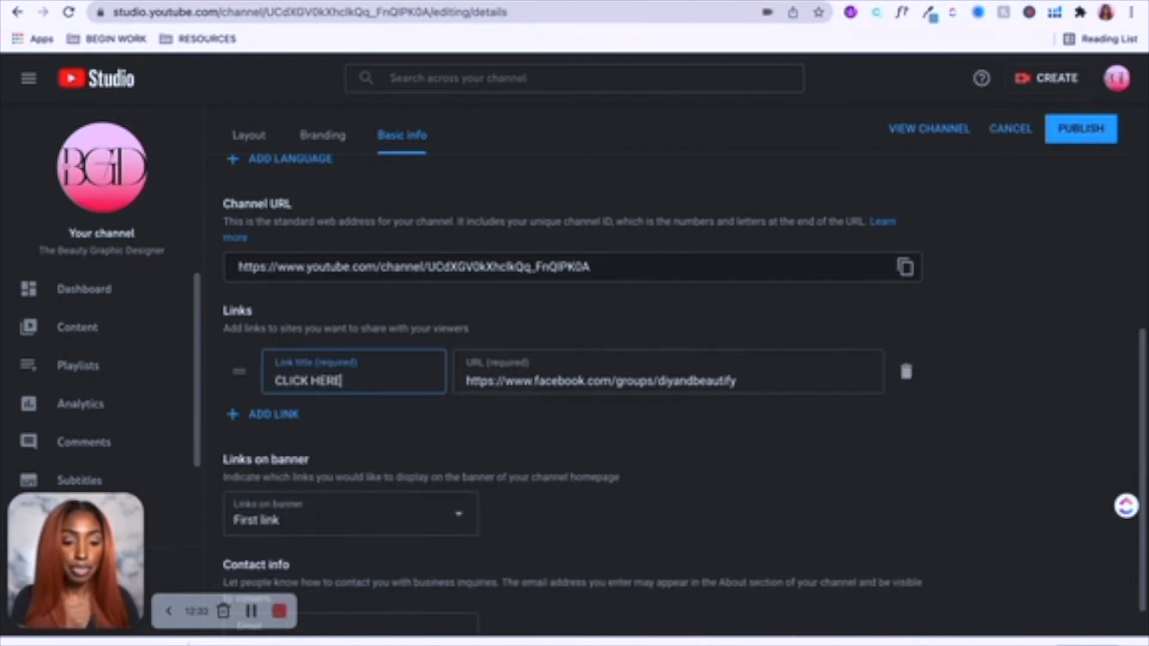
type("!")
left_click(609, 381)
left_click_drag(541, 380, 754, 402)
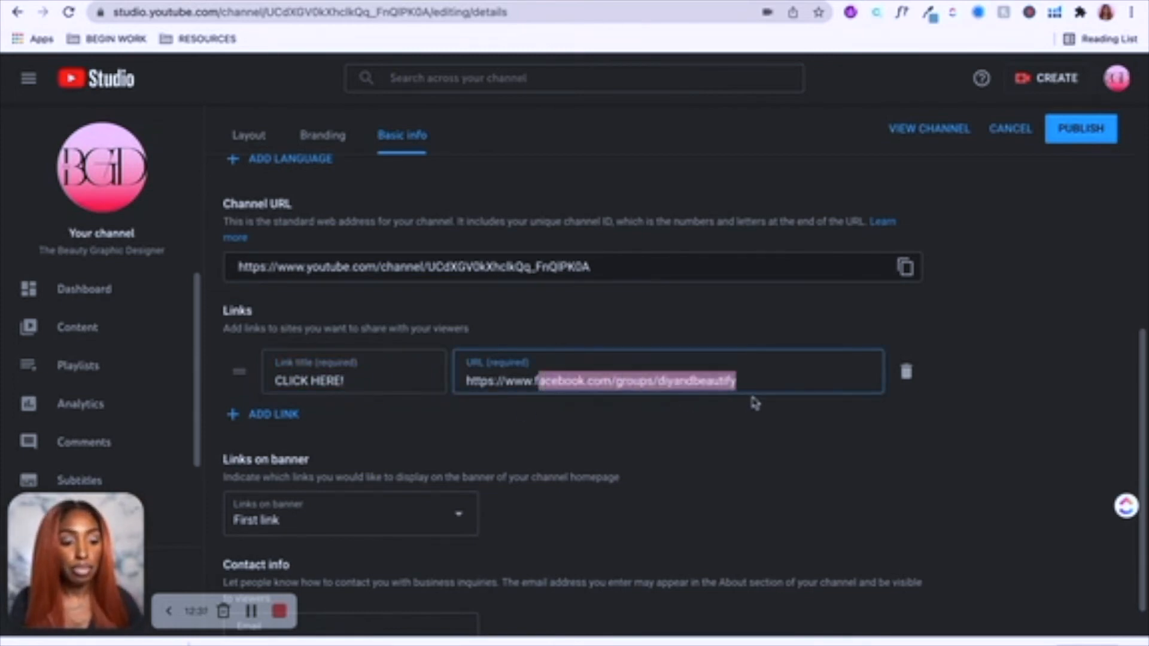
type("flauntface.com")
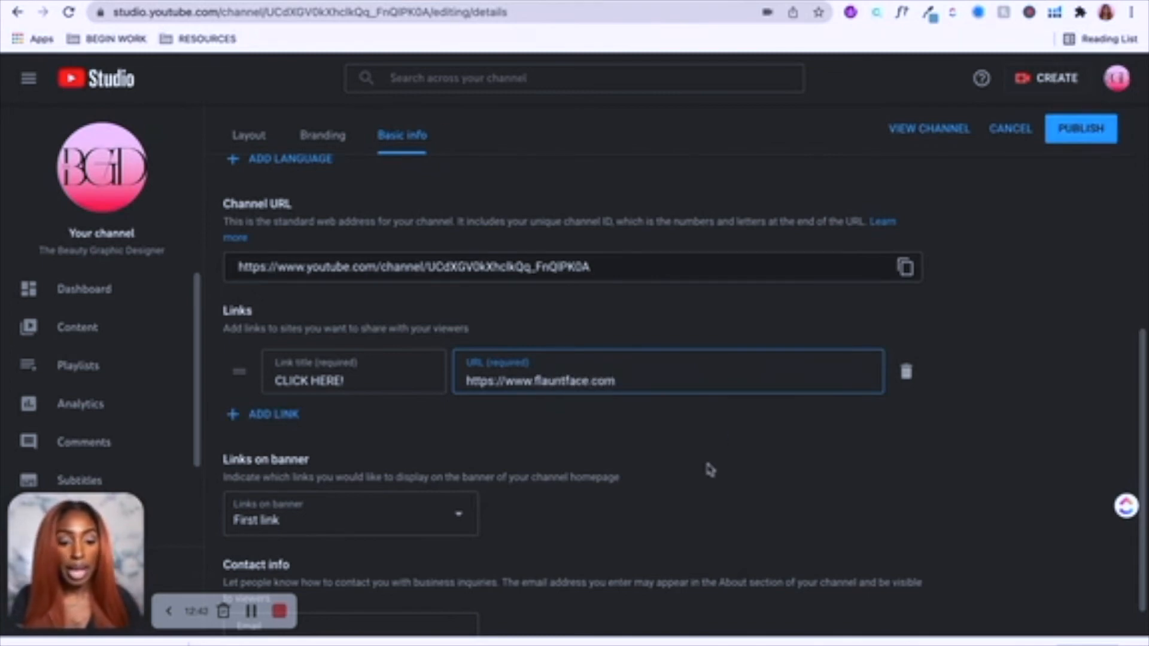
left_click(685, 480)
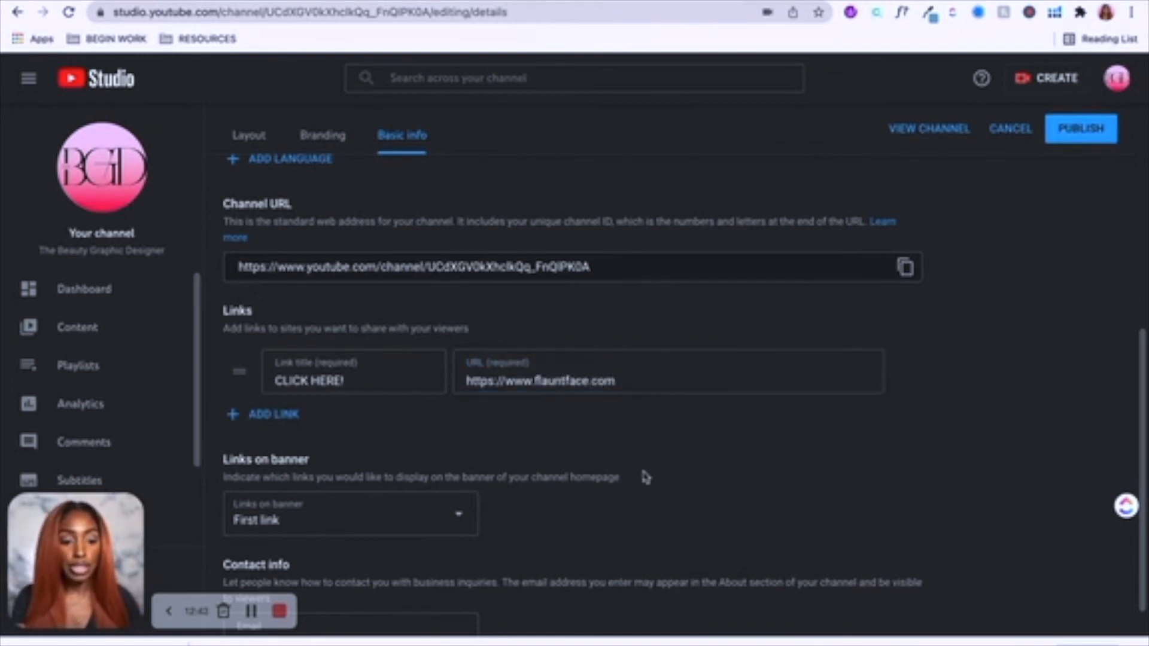
Step: Set the links on the banner to First link, publish the channel changes, and view the channel page
scroll(616, 476, "down", 1)
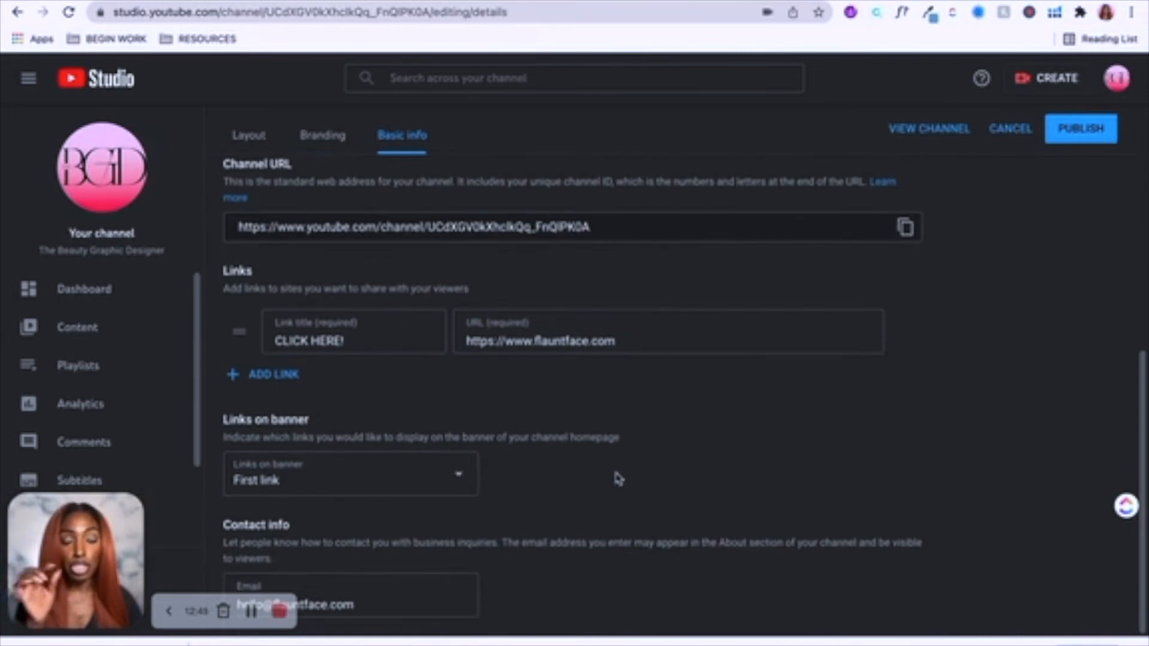
left_click(273, 486)
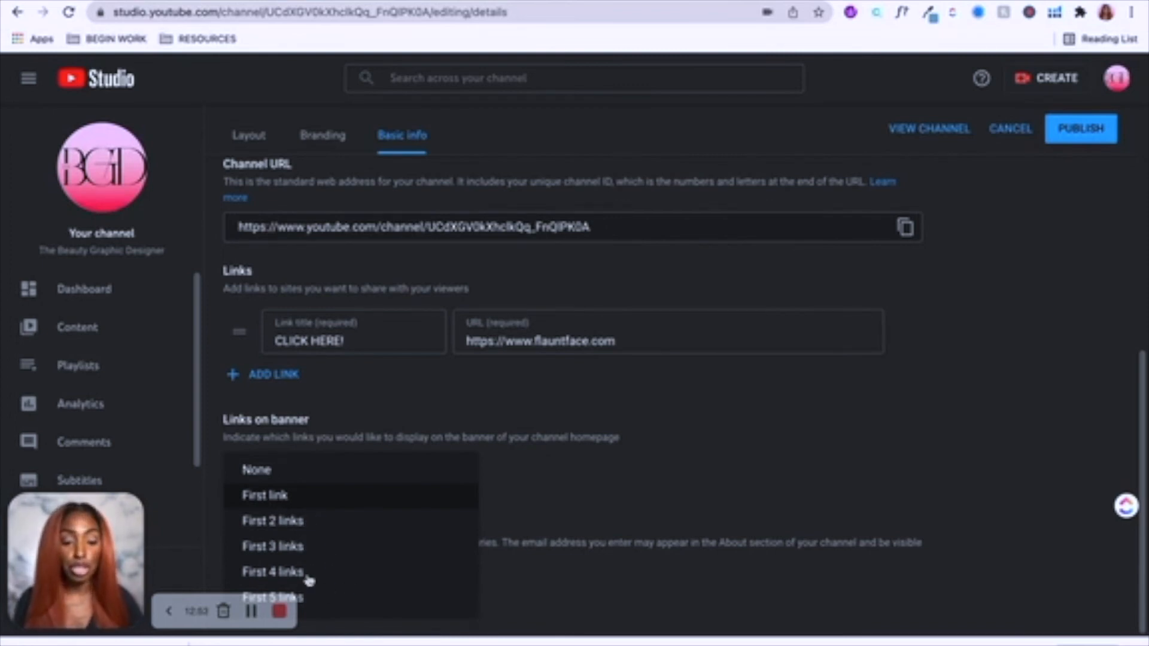
left_click(274, 500)
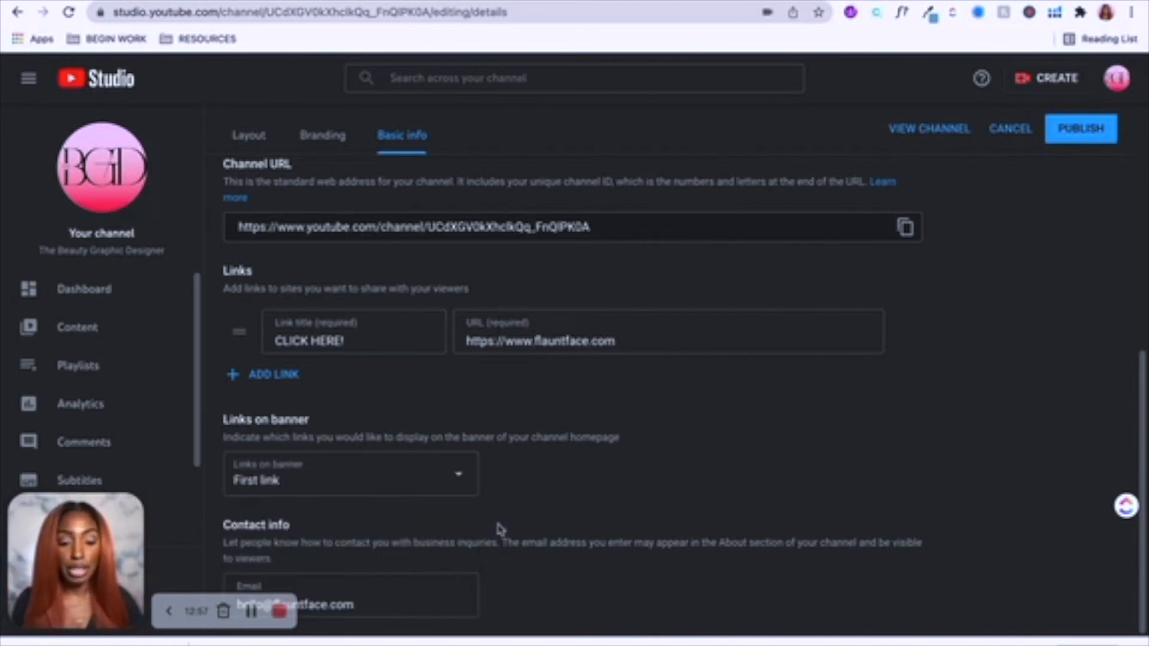
left_click(1071, 138)
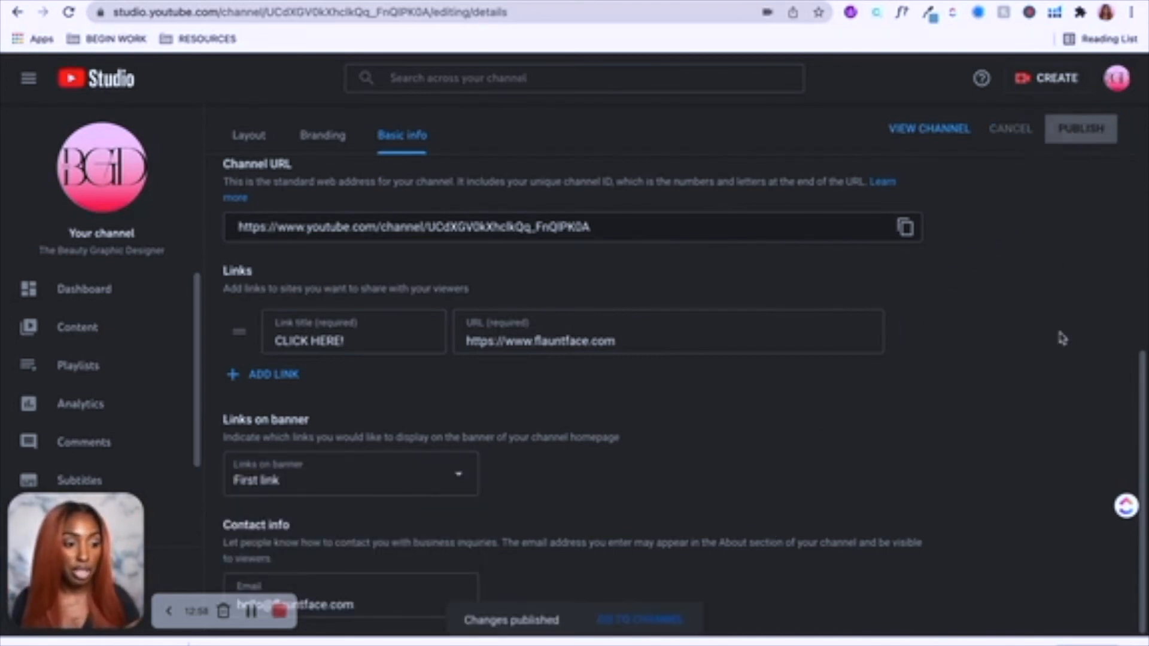
left_click(645, 622)
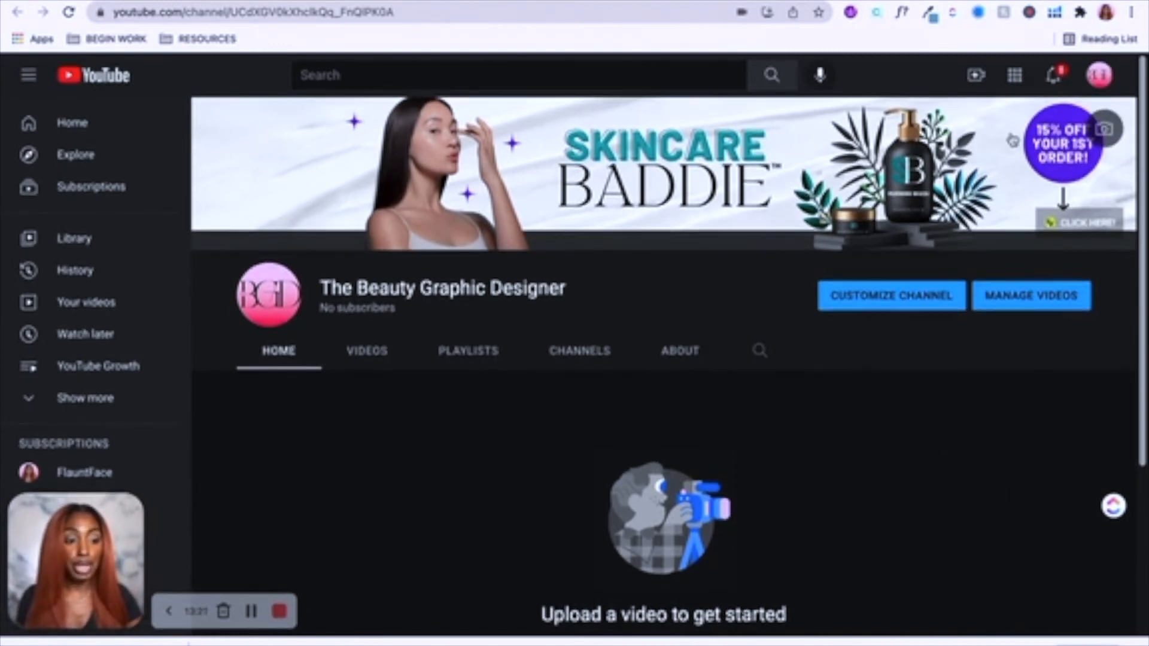
Step: In the Canva design, shift the woman, sparkles, title and product image on page 3 slightly left, and download the page as a PNG
left_click(242, 1)
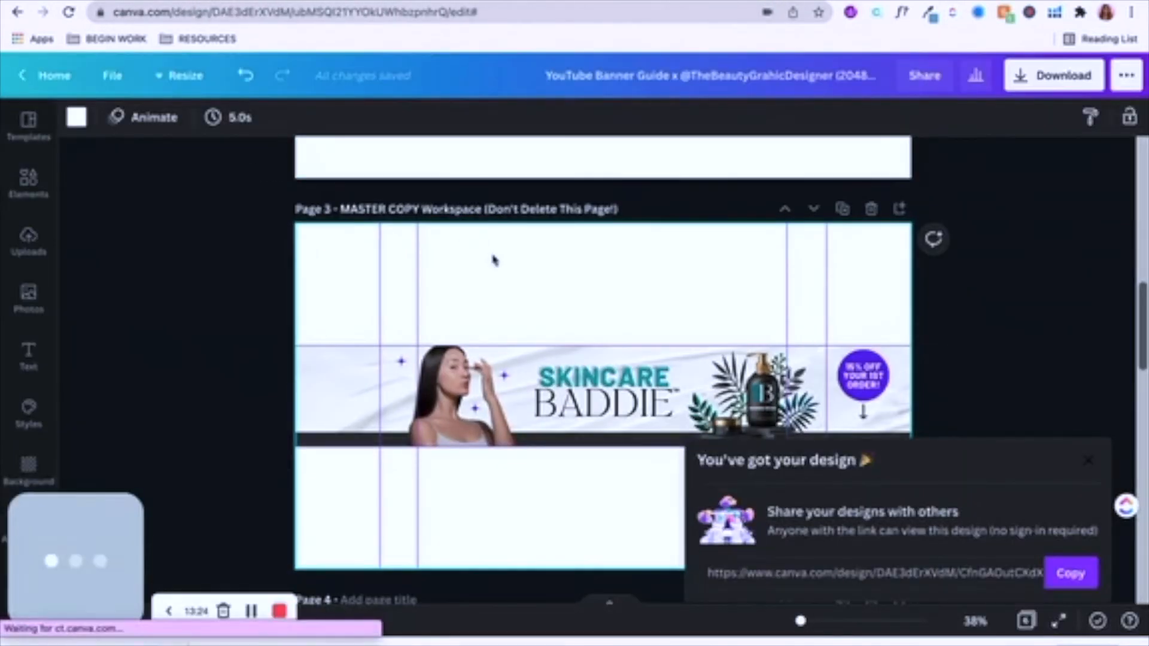
left_click(253, 351)
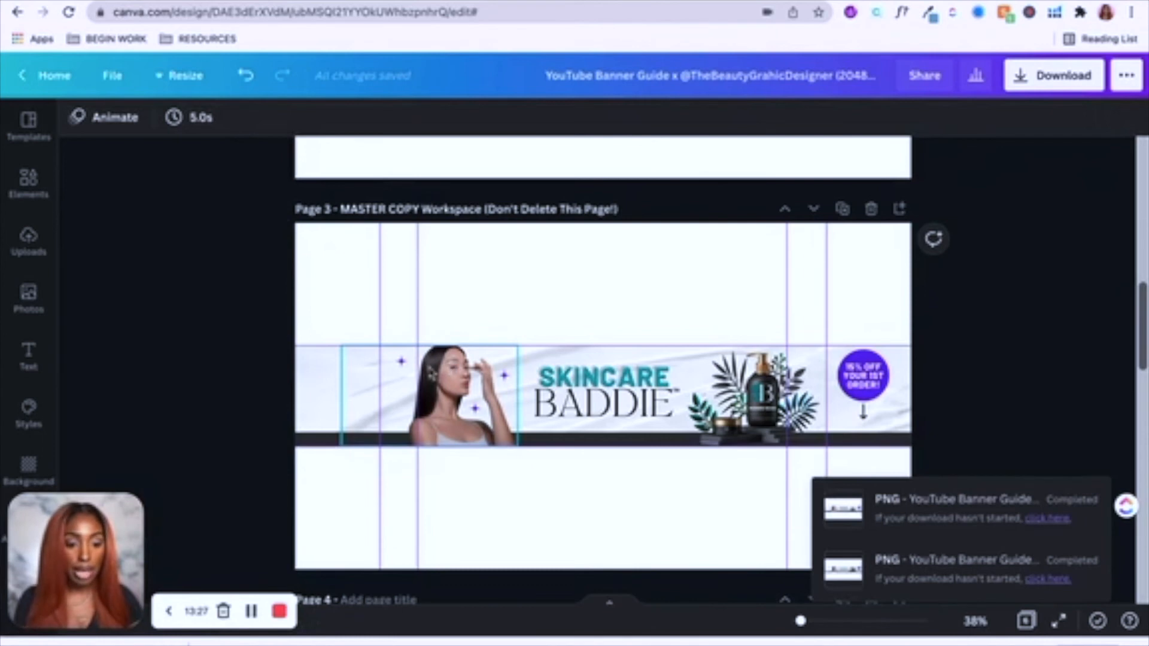
left_click(446, 378)
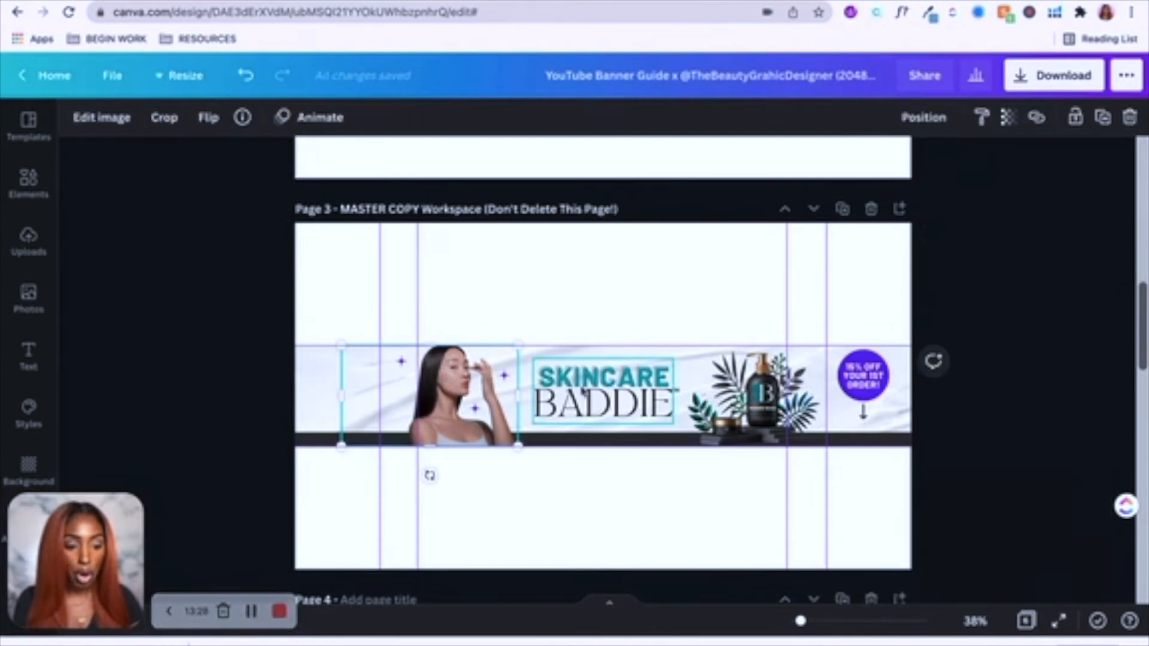
left_click(706, 407, "shift")
left_click(400, 361, "shift")
left_click(474, 409, "shift")
left_click(504, 375, "shift")
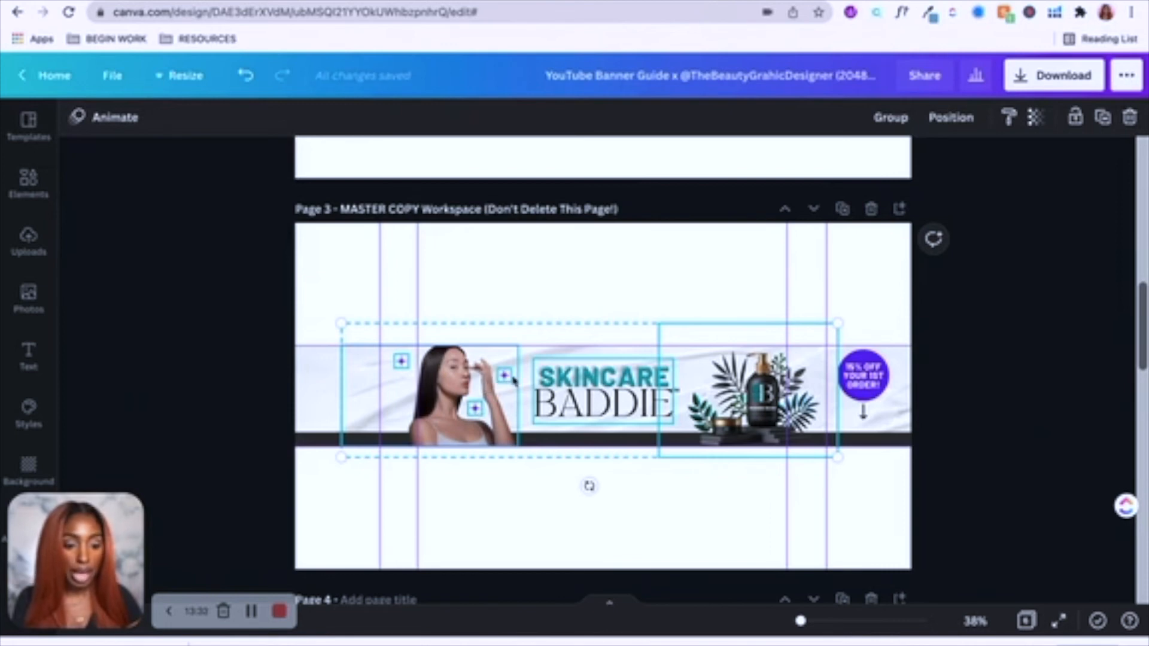
left_click_drag(513, 380, 501, 380)
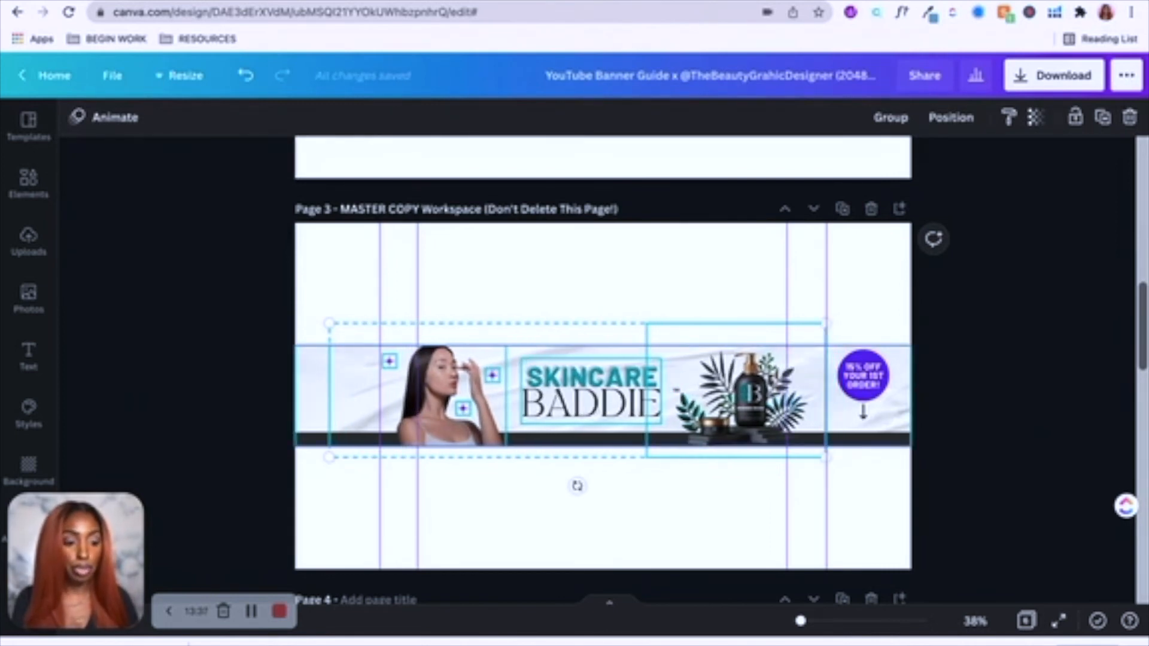
left_click(1012, 195)
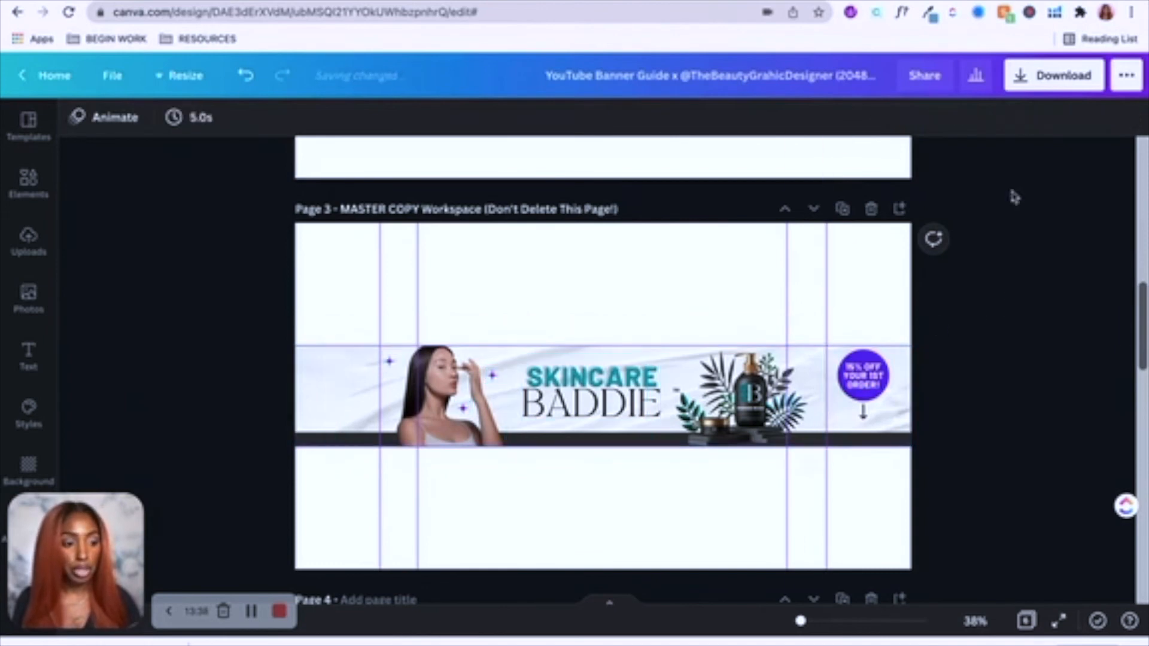
left_click(1019, 76)
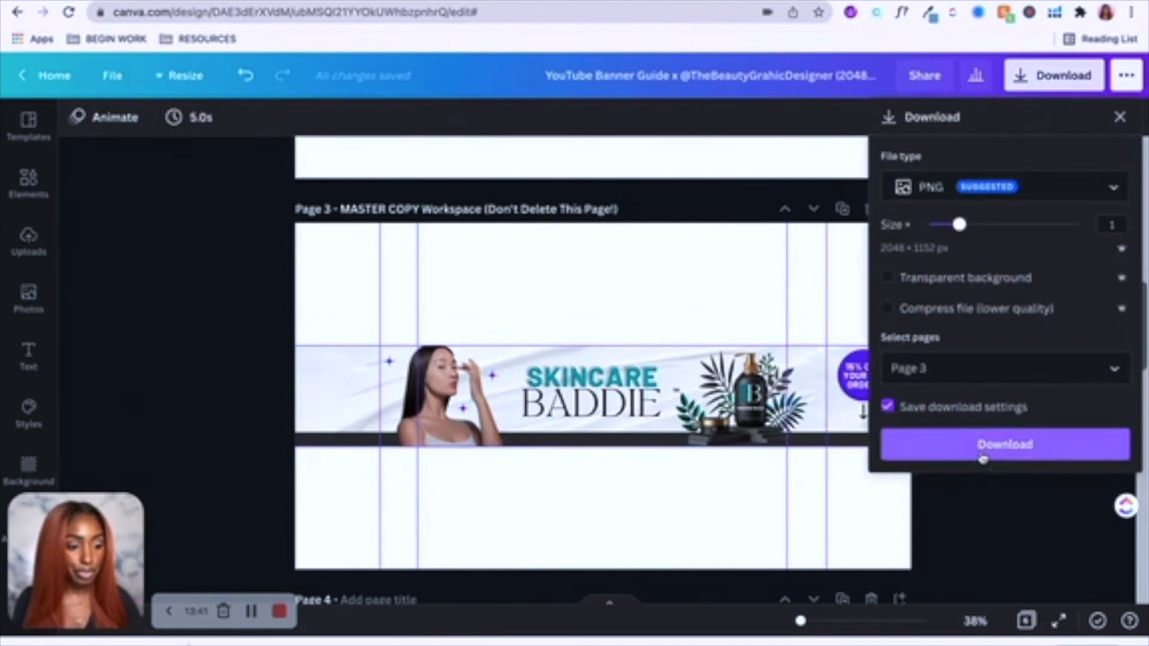
left_click(984, 455)
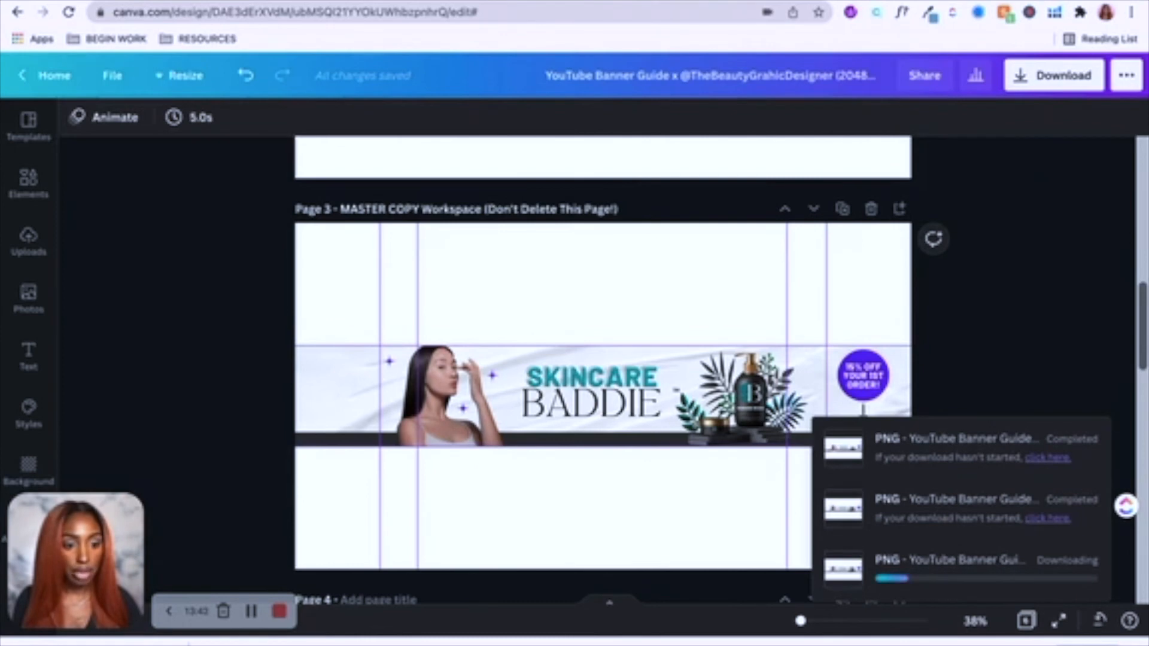
Step: Back in YouTube Studio, replace the channel's banner image with the newly downloaded PNG, publish it, and open the channel page
left_click(497, 2)
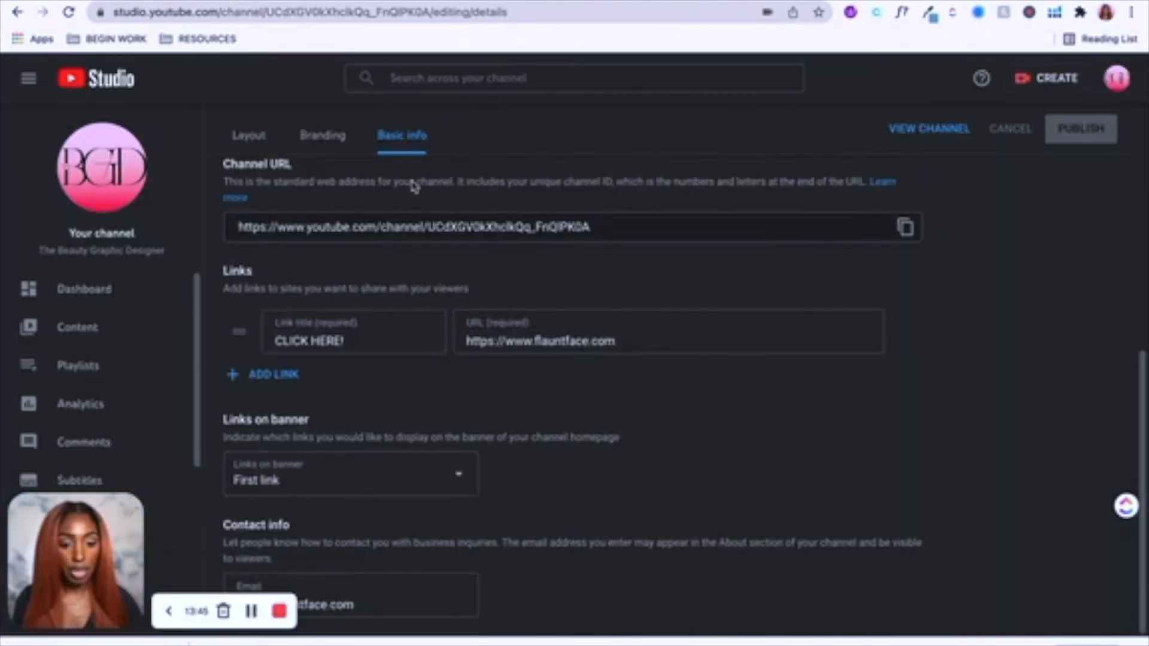
left_click(334, 142)
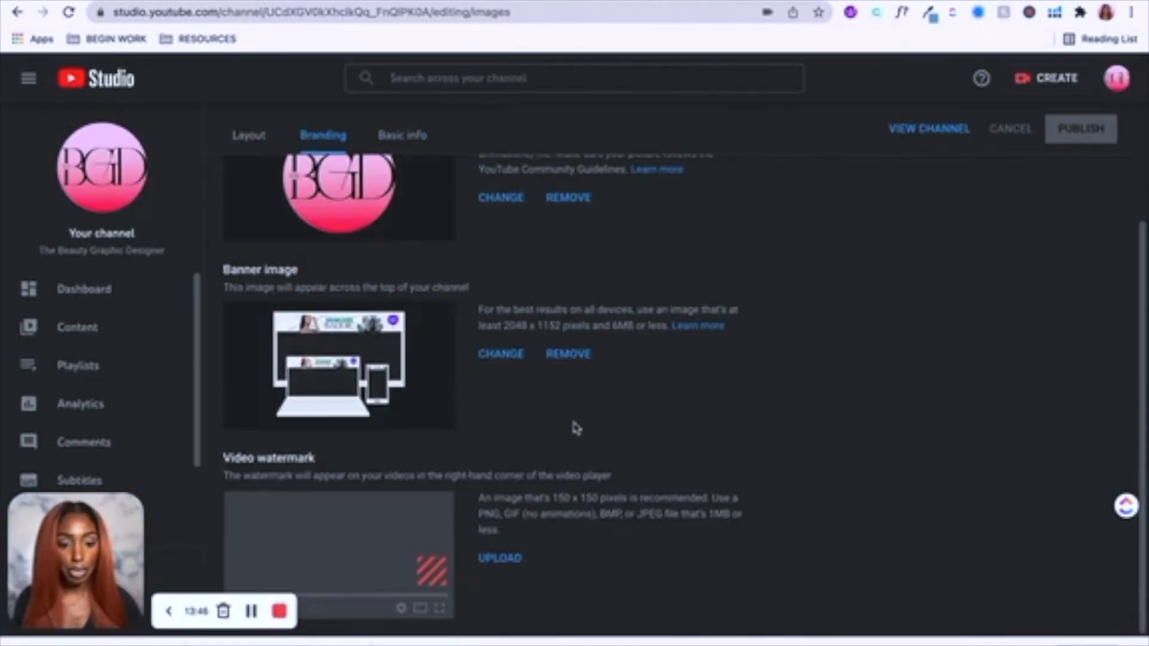
left_click(513, 355)
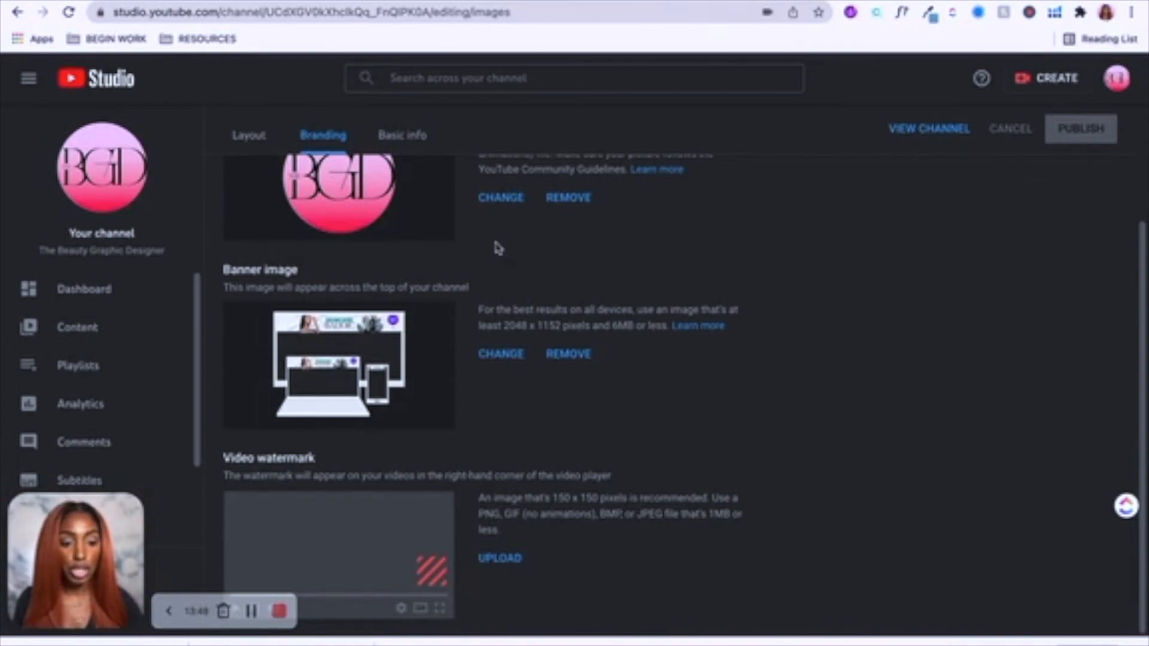
double_click(339, 163)
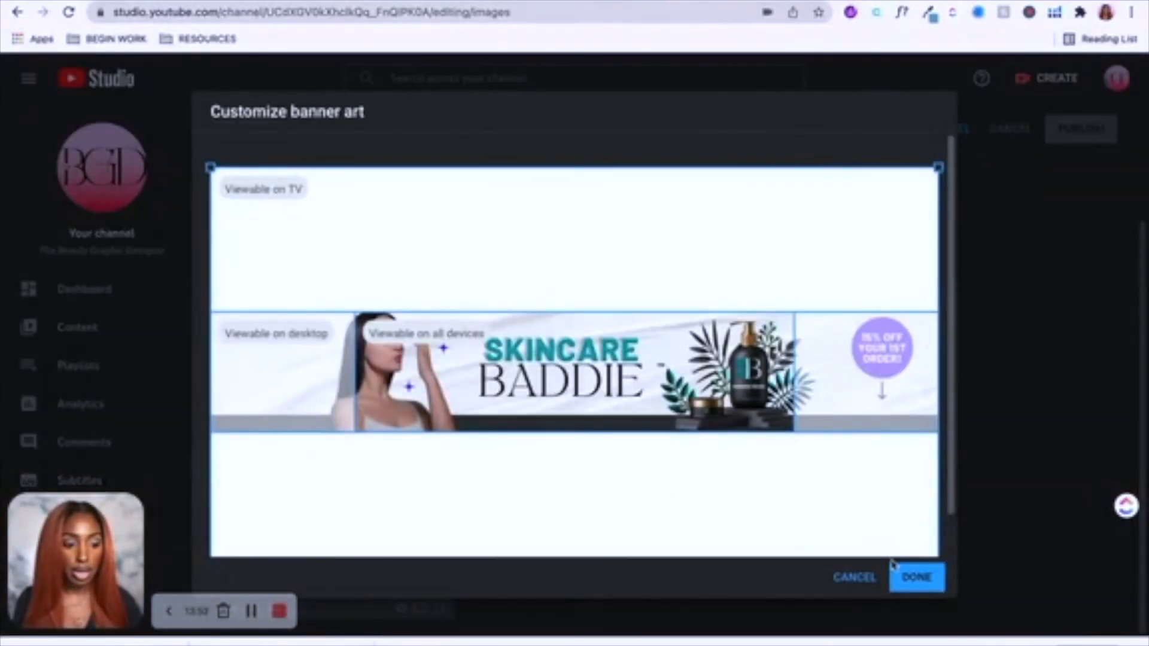
left_click(918, 578)
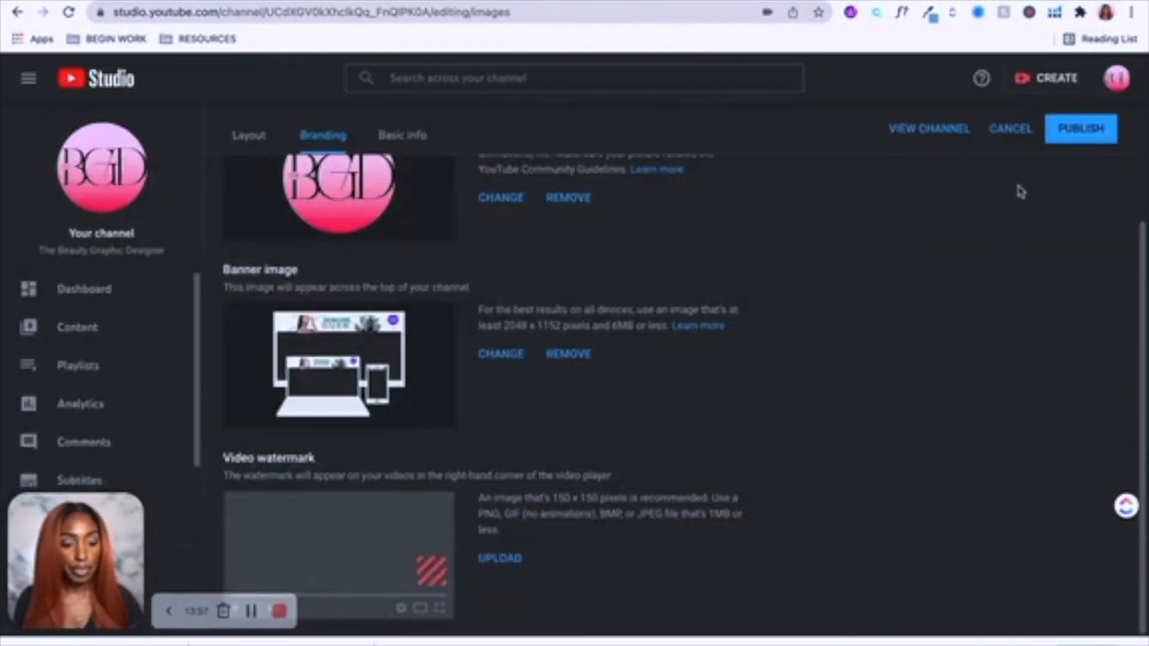
left_click(1086, 136)
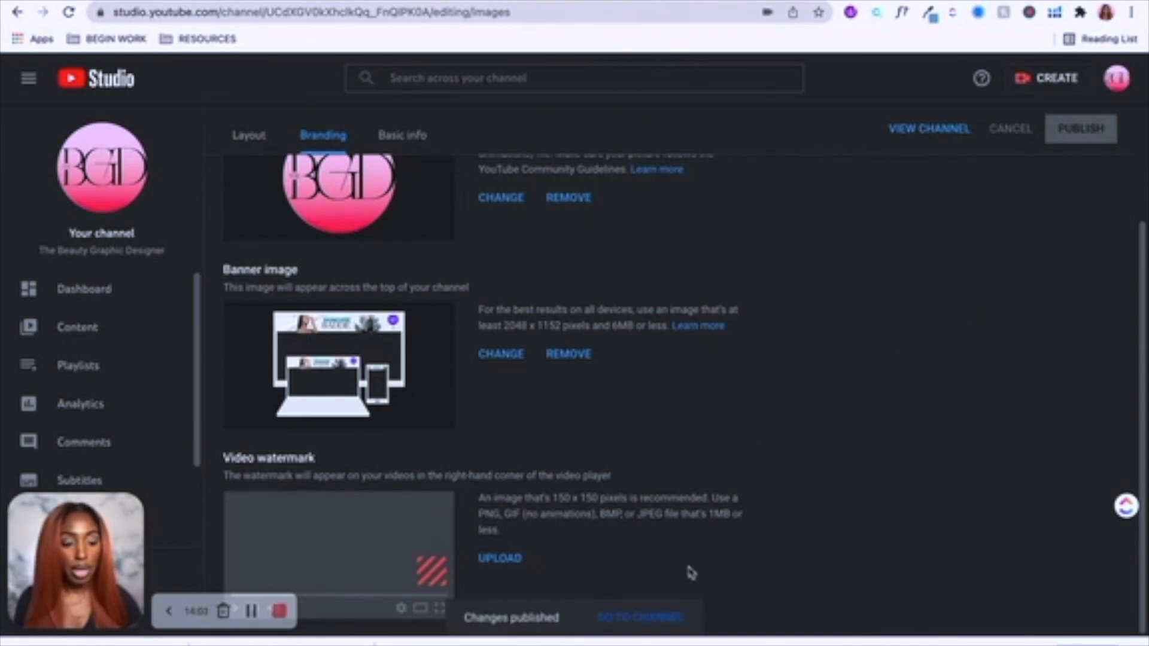
left_click(916, 139)
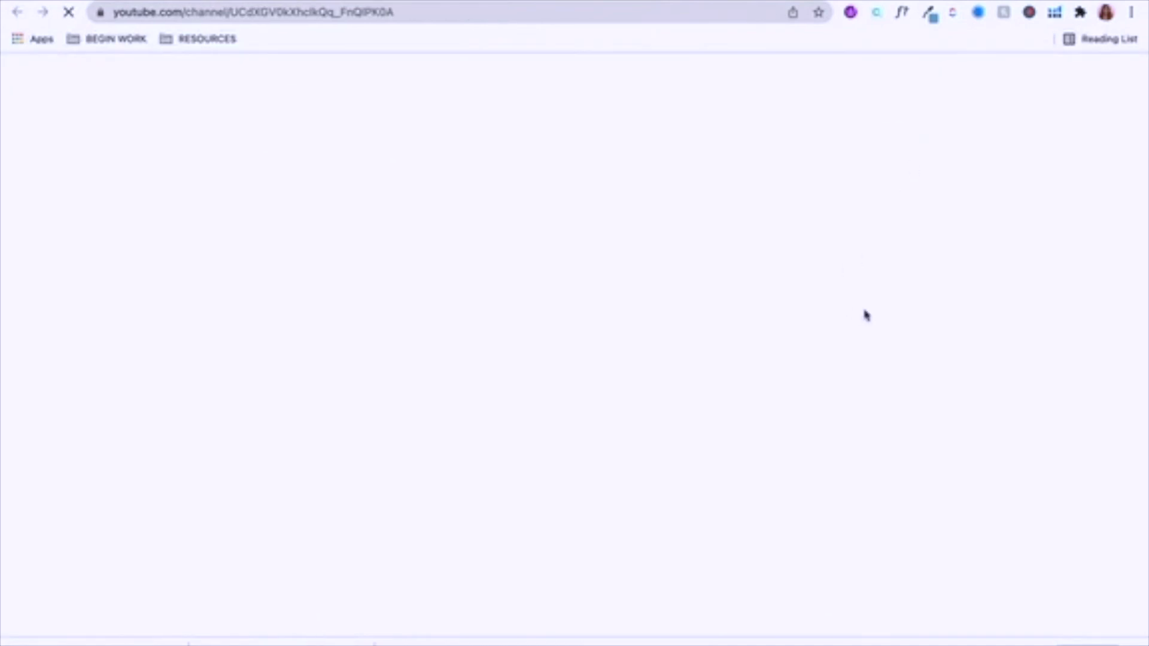